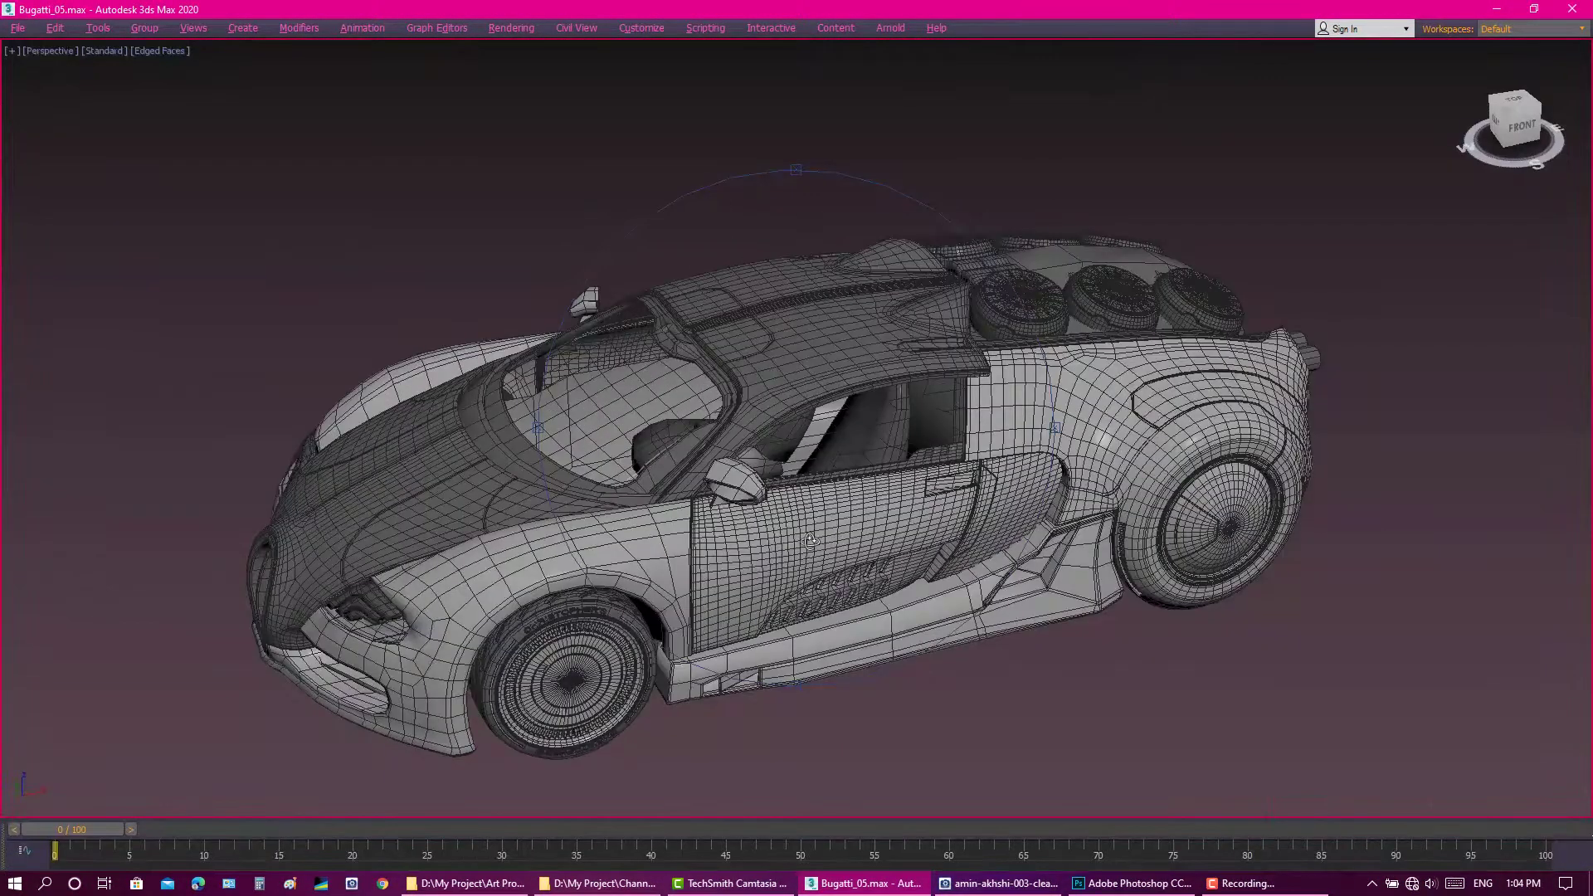
# Step: Orbit the wireframe Bugatti to a flatter side view, then switch to Photoshop
pyautogui.moveTo(791, 500); pyautogui.dragTo(806, 521)
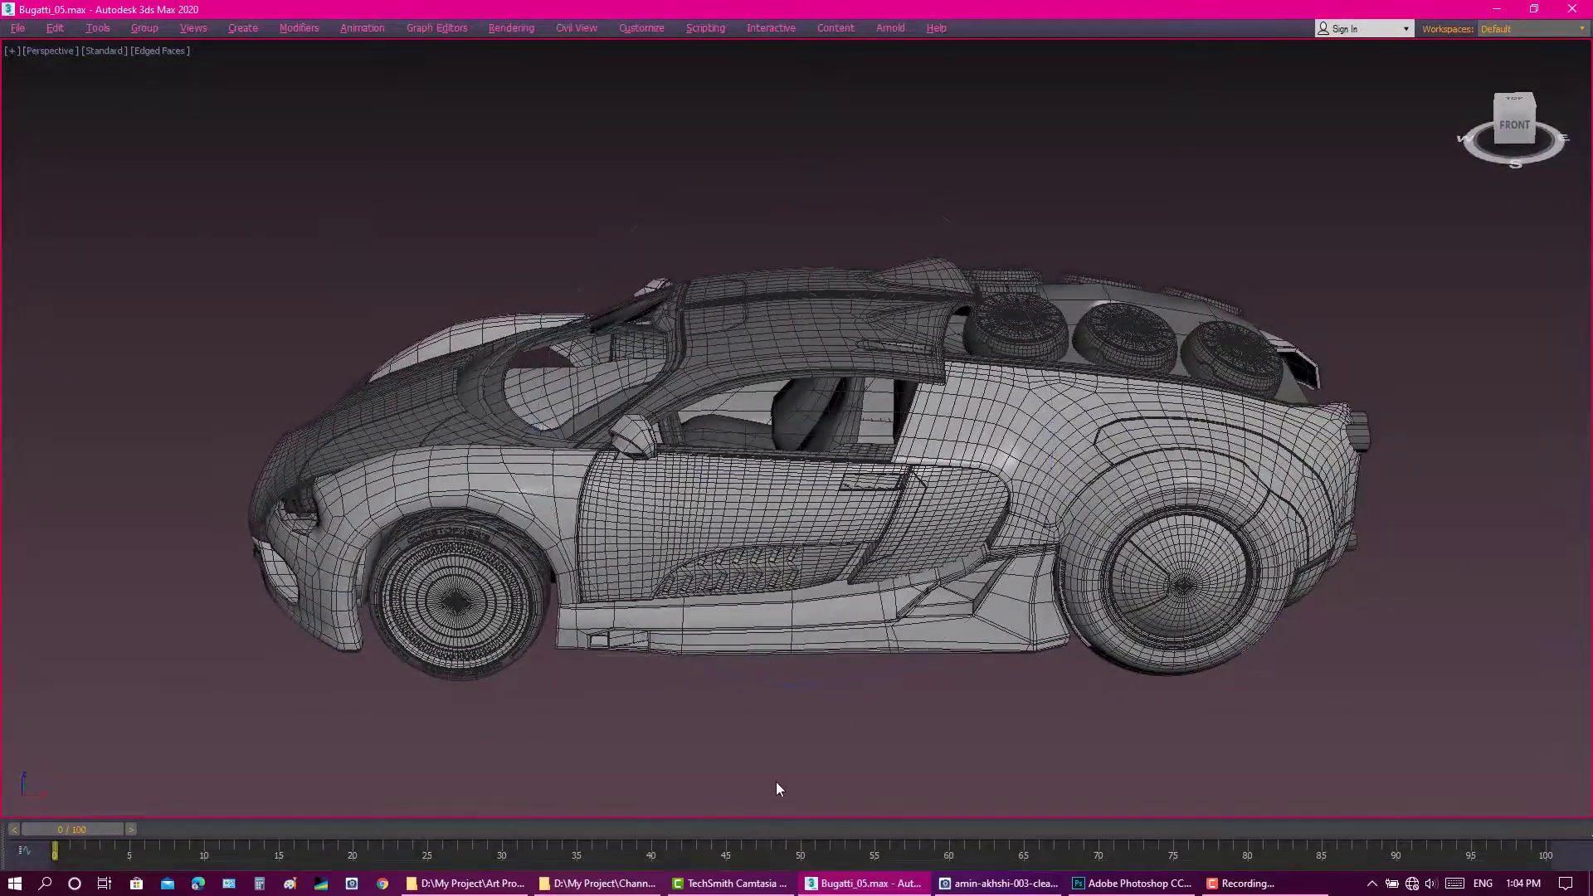
pyautogui.hotkey('alt', 'Tab')
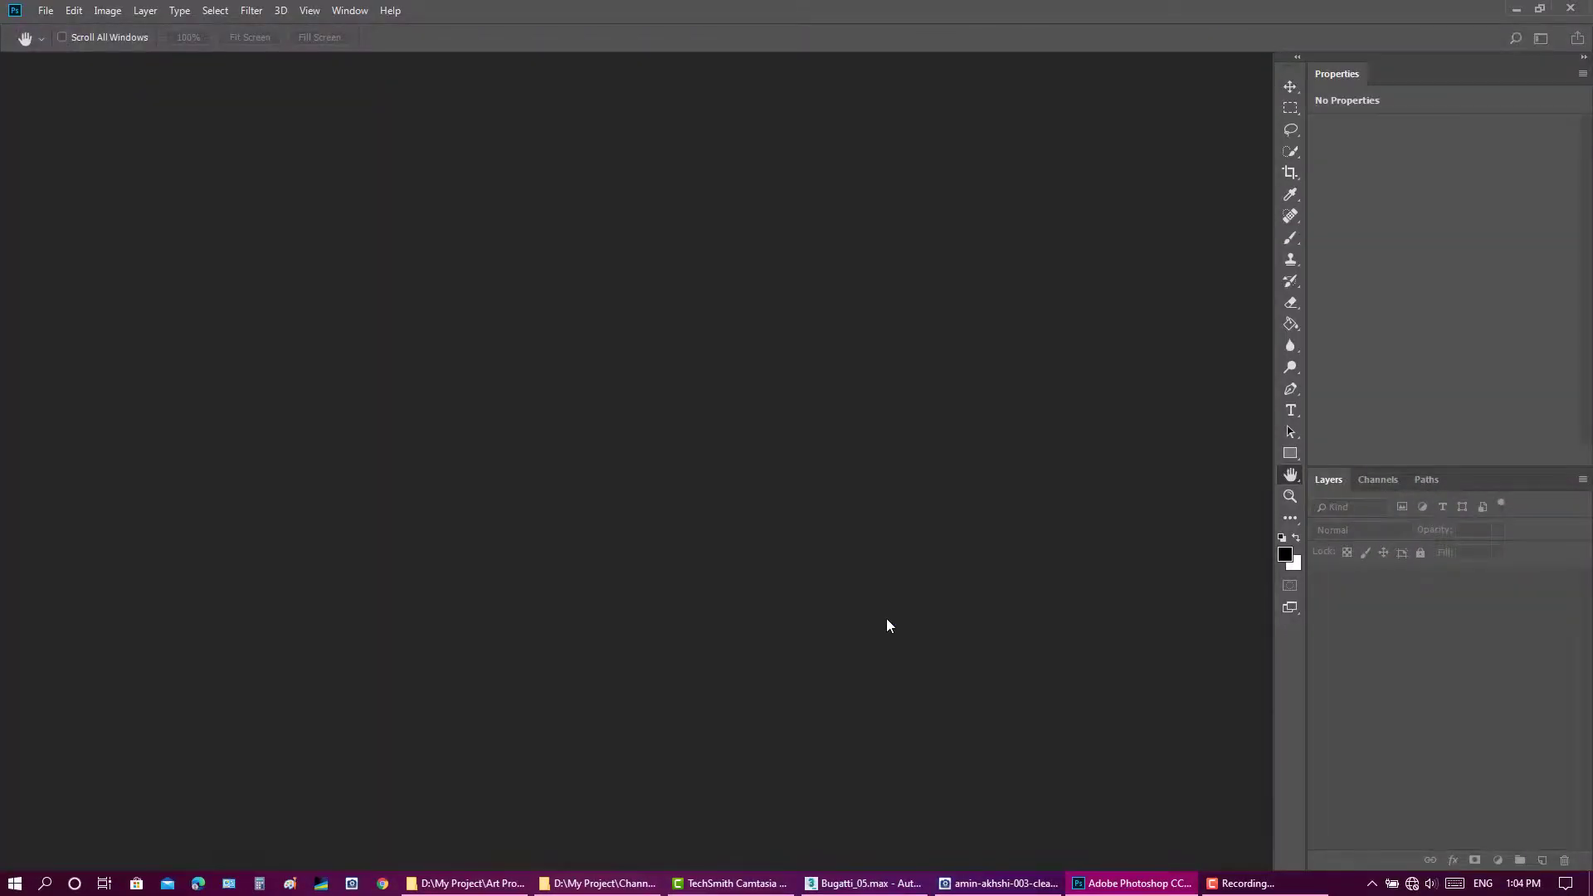
# Step: Create a blank portrait document, then a 1920×1080 landscape document
pyautogui.hotkey('ctrl', 'n')
pyautogui.click(1095, 628)
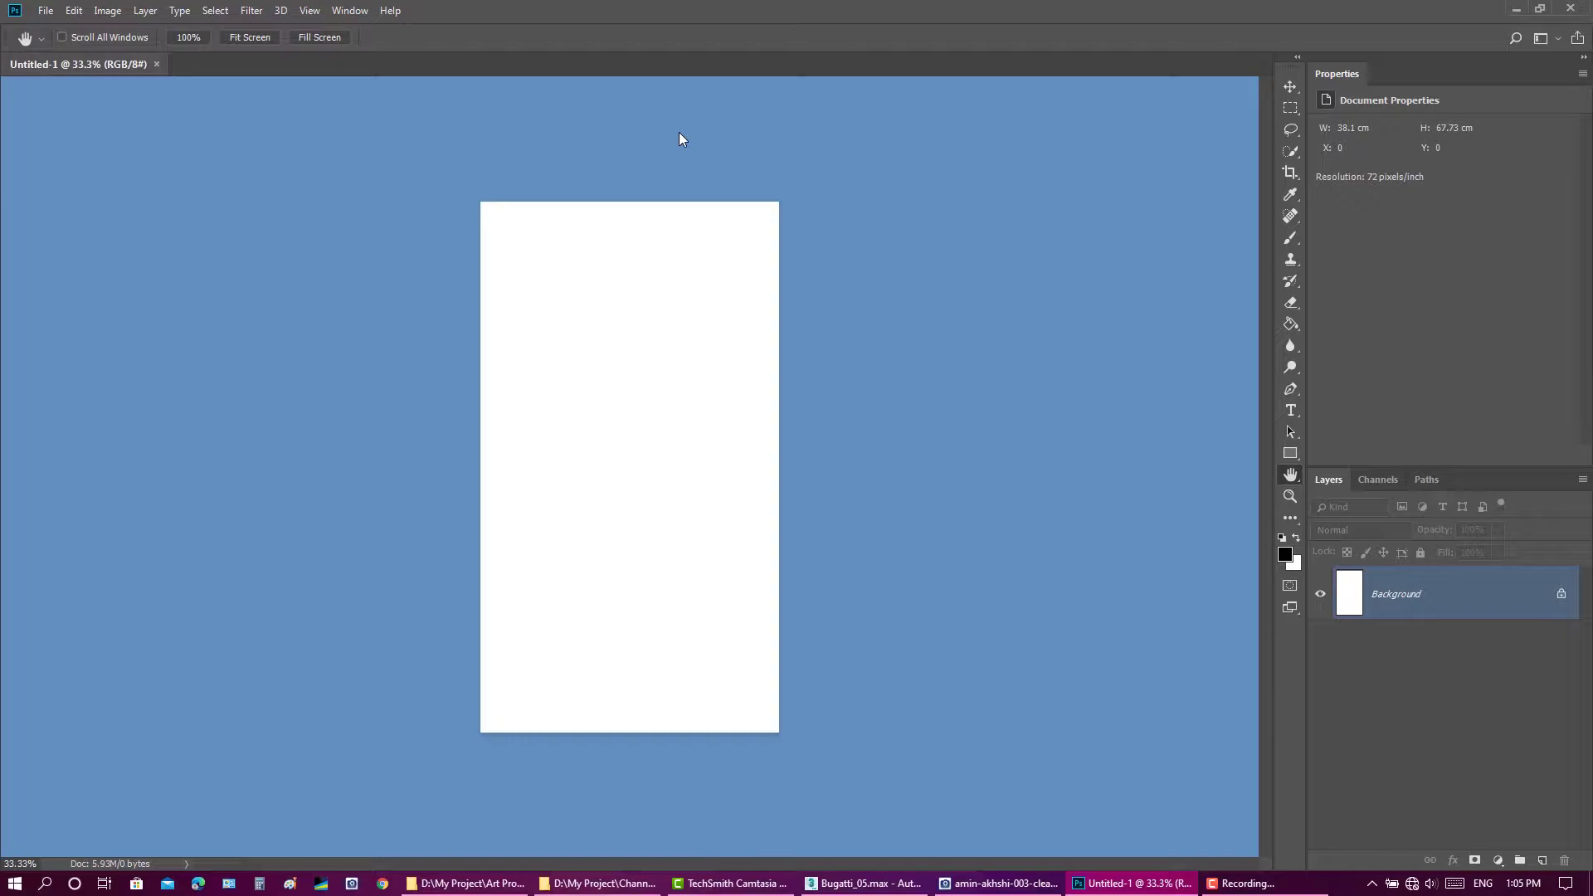
pyautogui.hotkey('ctrl', 'n')
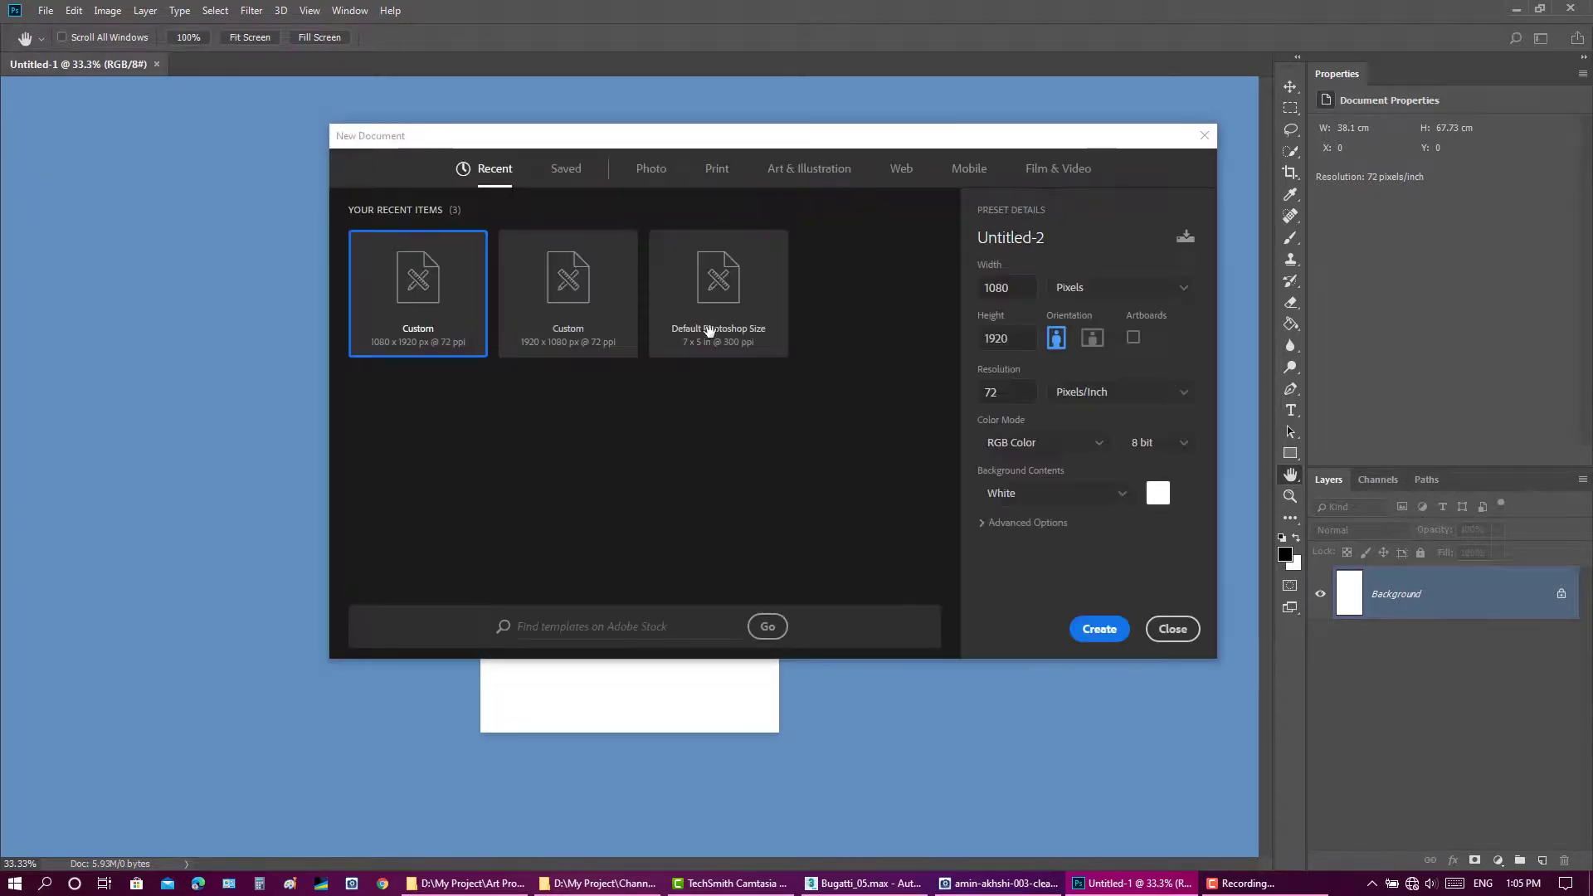
pyautogui.click(572, 315)
pyautogui.click(1099, 629)
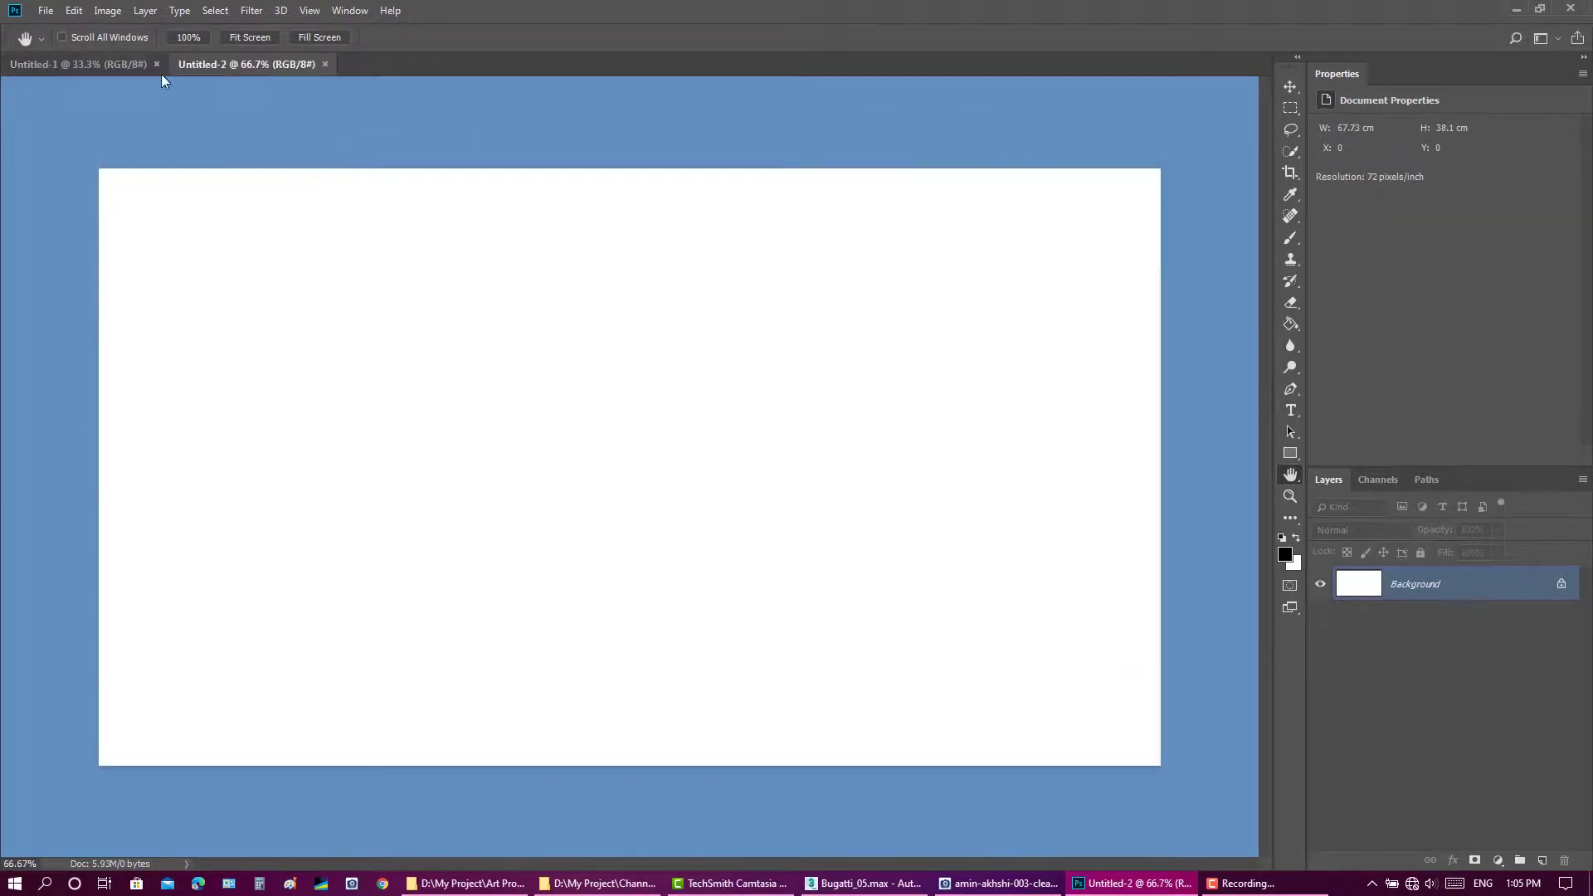
# Step: Paste the side view as a layer, then capture and paste the car's top view
pyautogui.hotkey('ctrl', 'v')
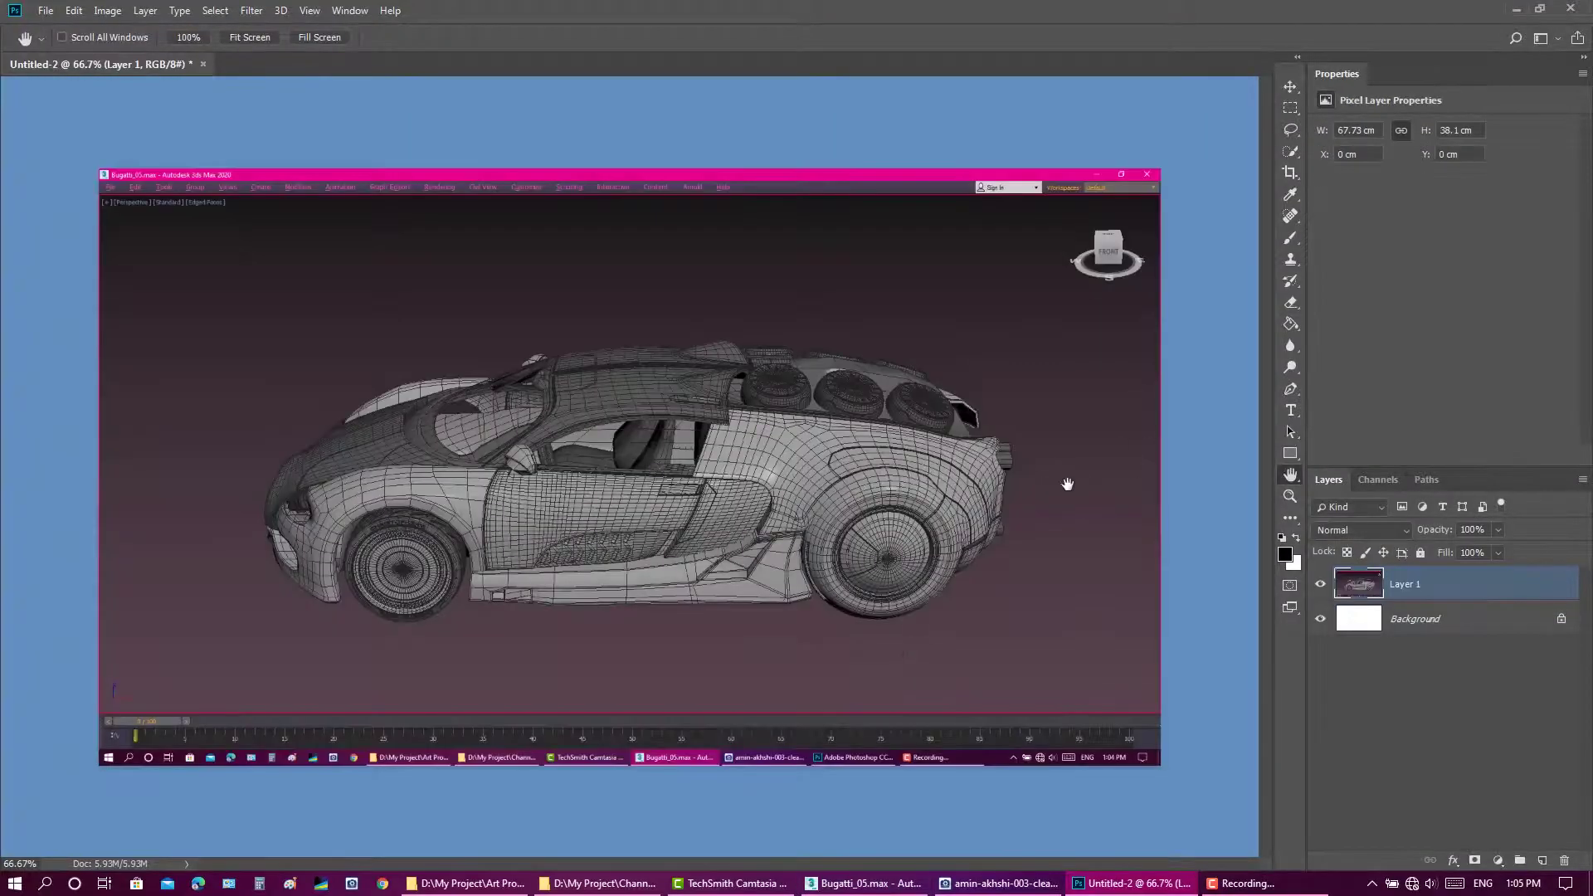
pyautogui.hotkey('ctrl', '0')
pyautogui.hotkey('ctrl', 'shift', 'alt', 'n')
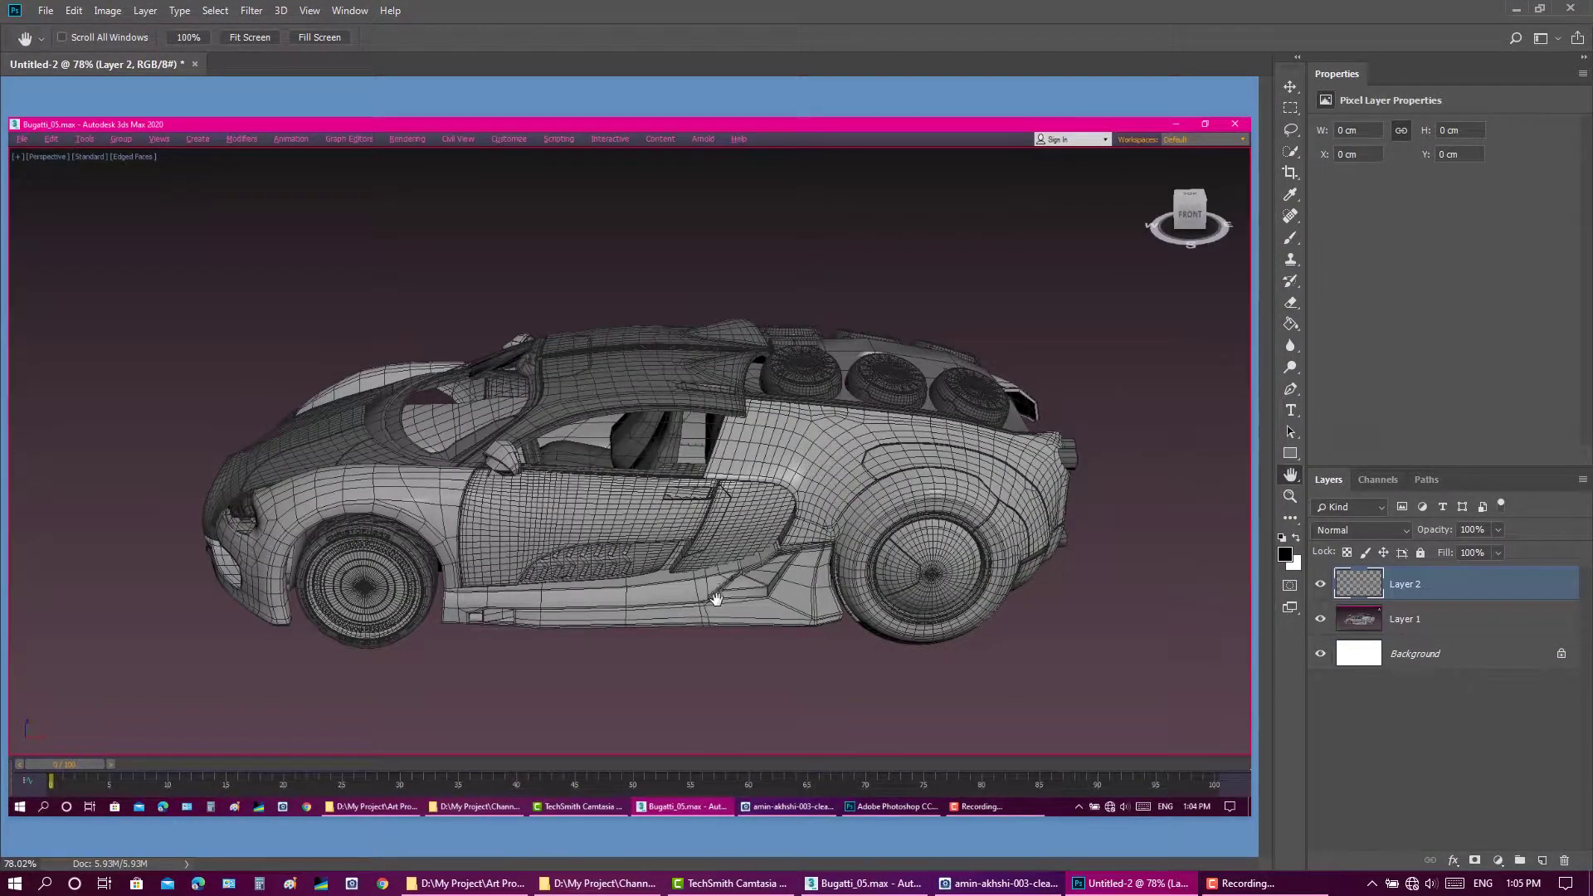
pyautogui.click(1126, 883)
pyautogui.hotkey('ctrl', 'x')
pyautogui.hotkey('ctrl', 'x')
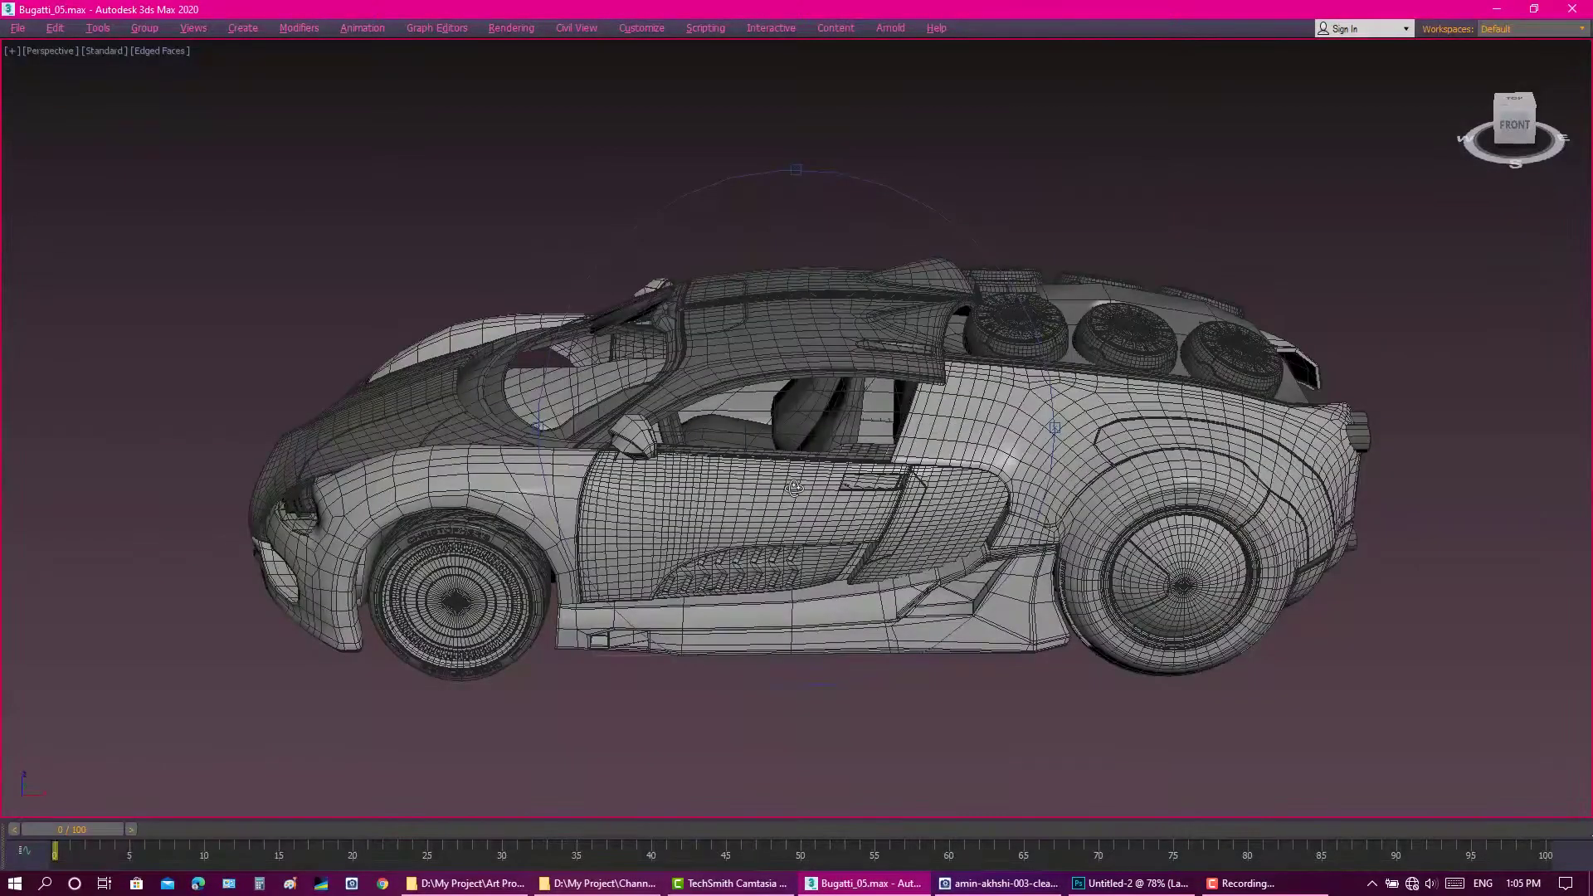
pyautogui.hotkey('ctrl', 'r')
pyautogui.moveTo(784, 454); pyautogui.dragTo(774, 599)
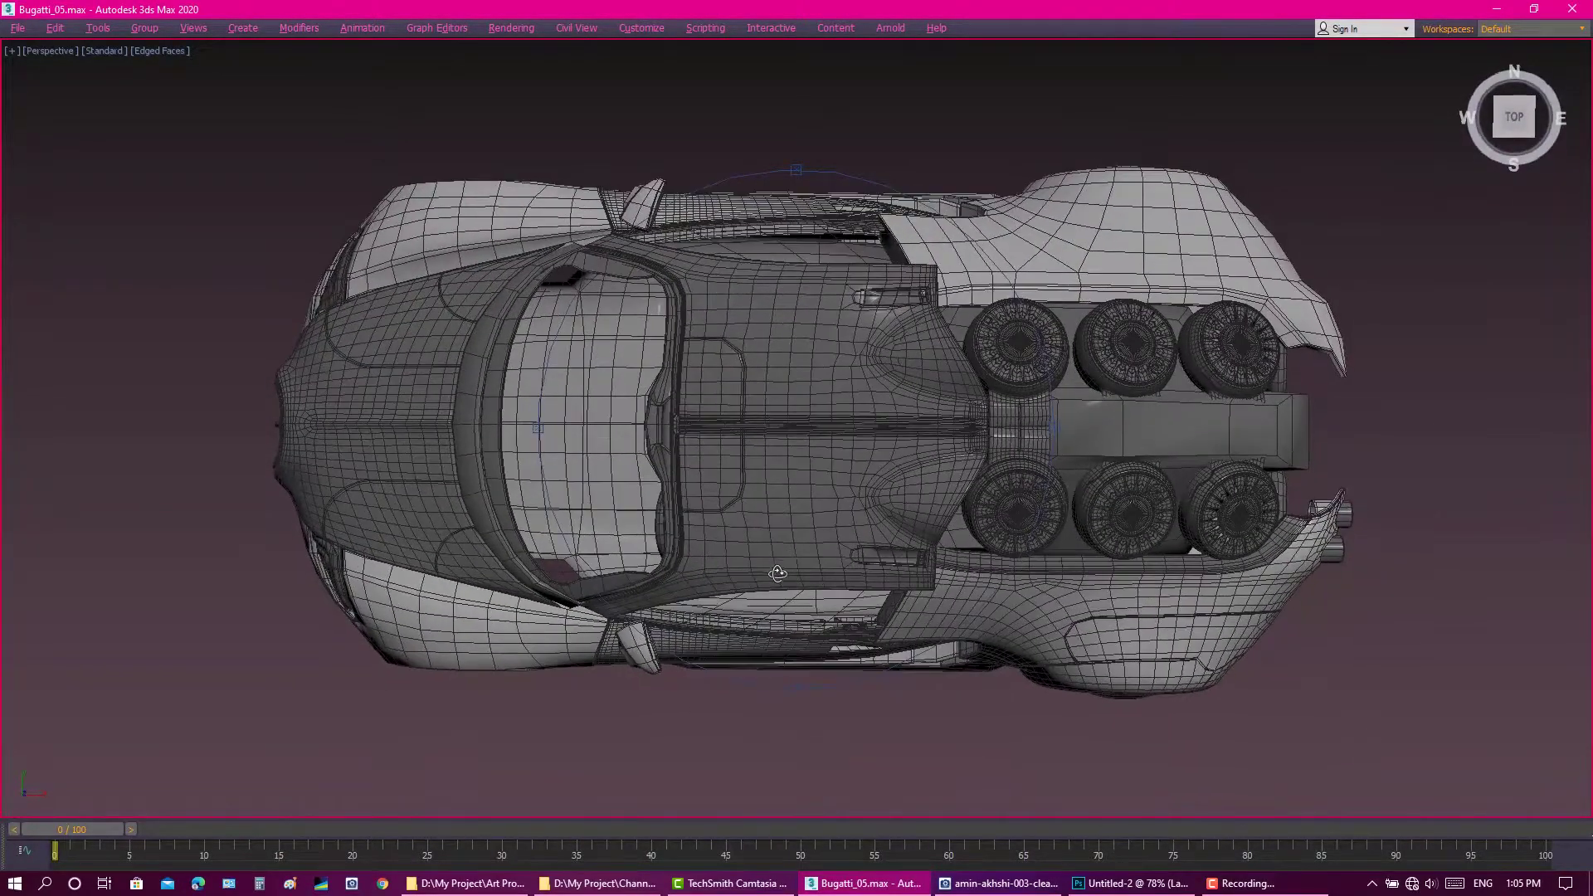
pyautogui.press('Print')
pyautogui.click(1126, 883)
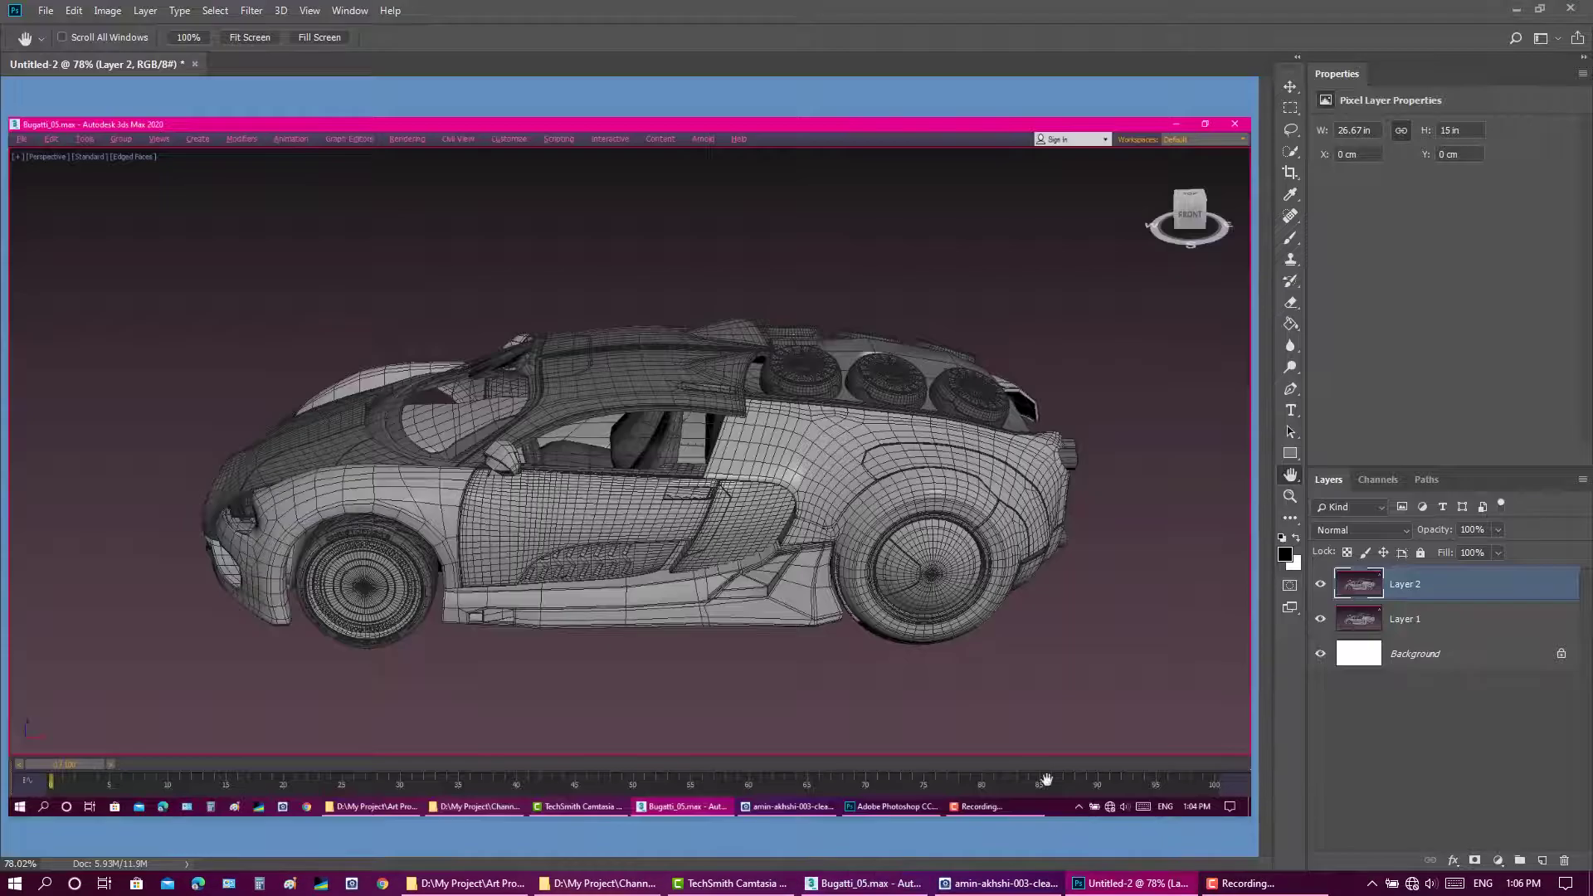
pyautogui.hotkey('ctrl', 'v')
# Step: Orbit the car through rear three-quarter views round to a front three-quarter view
pyautogui.click(863, 883)
pyautogui.moveTo(796, 580); pyautogui.dragTo(828, 480)
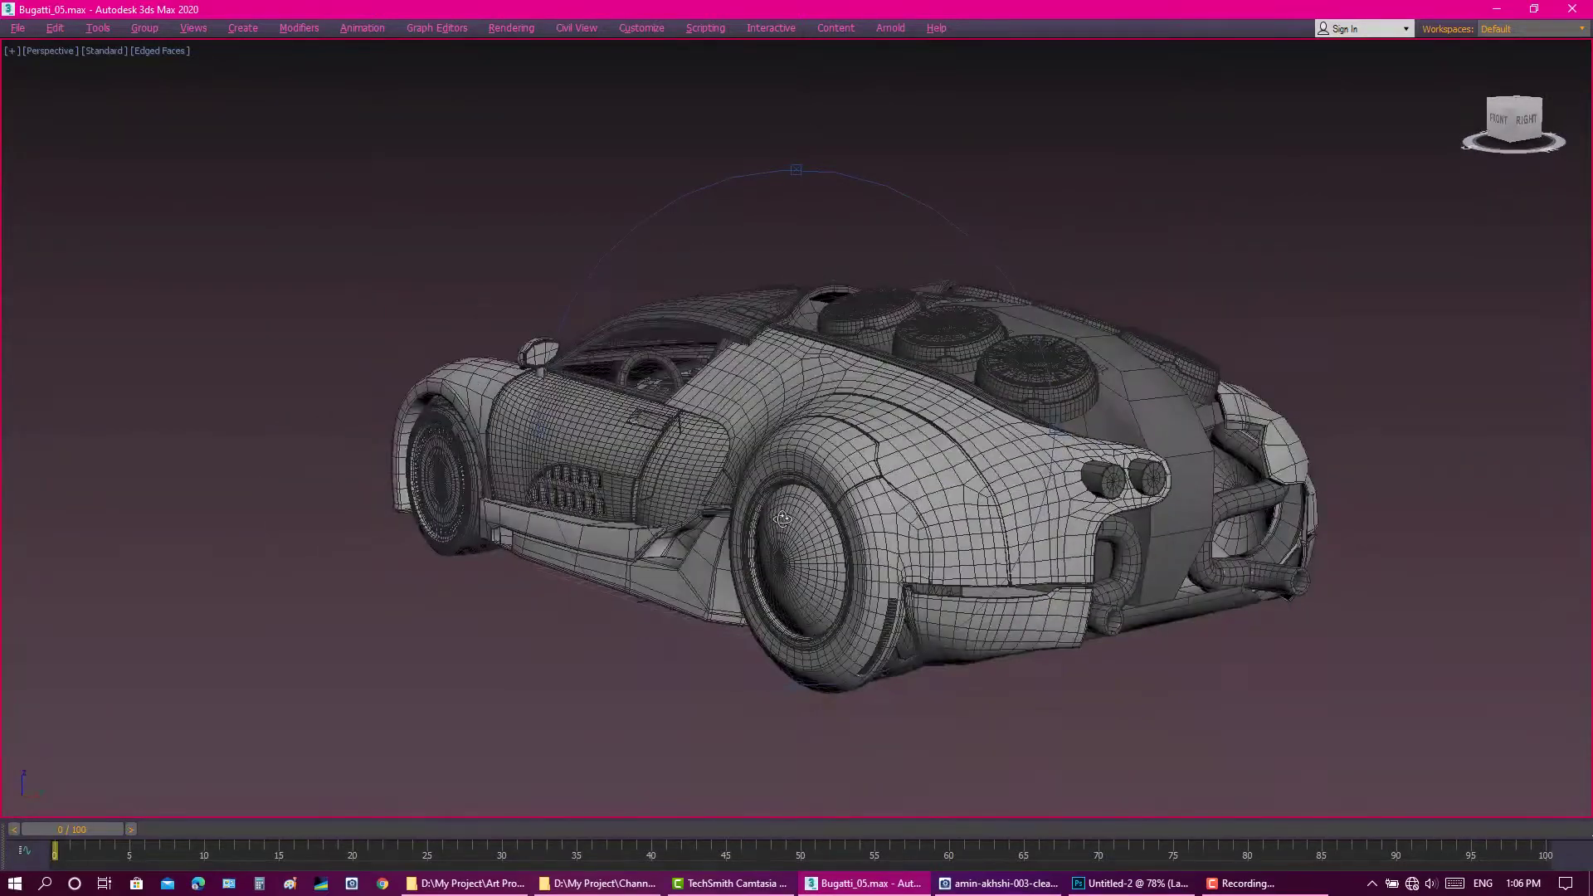
pyautogui.hotkey('ctrl', 'x')
pyautogui.moveTo(787, 560); pyautogui.dragTo(742, 500)
pyautogui.hotkey('ctrl', 'x')
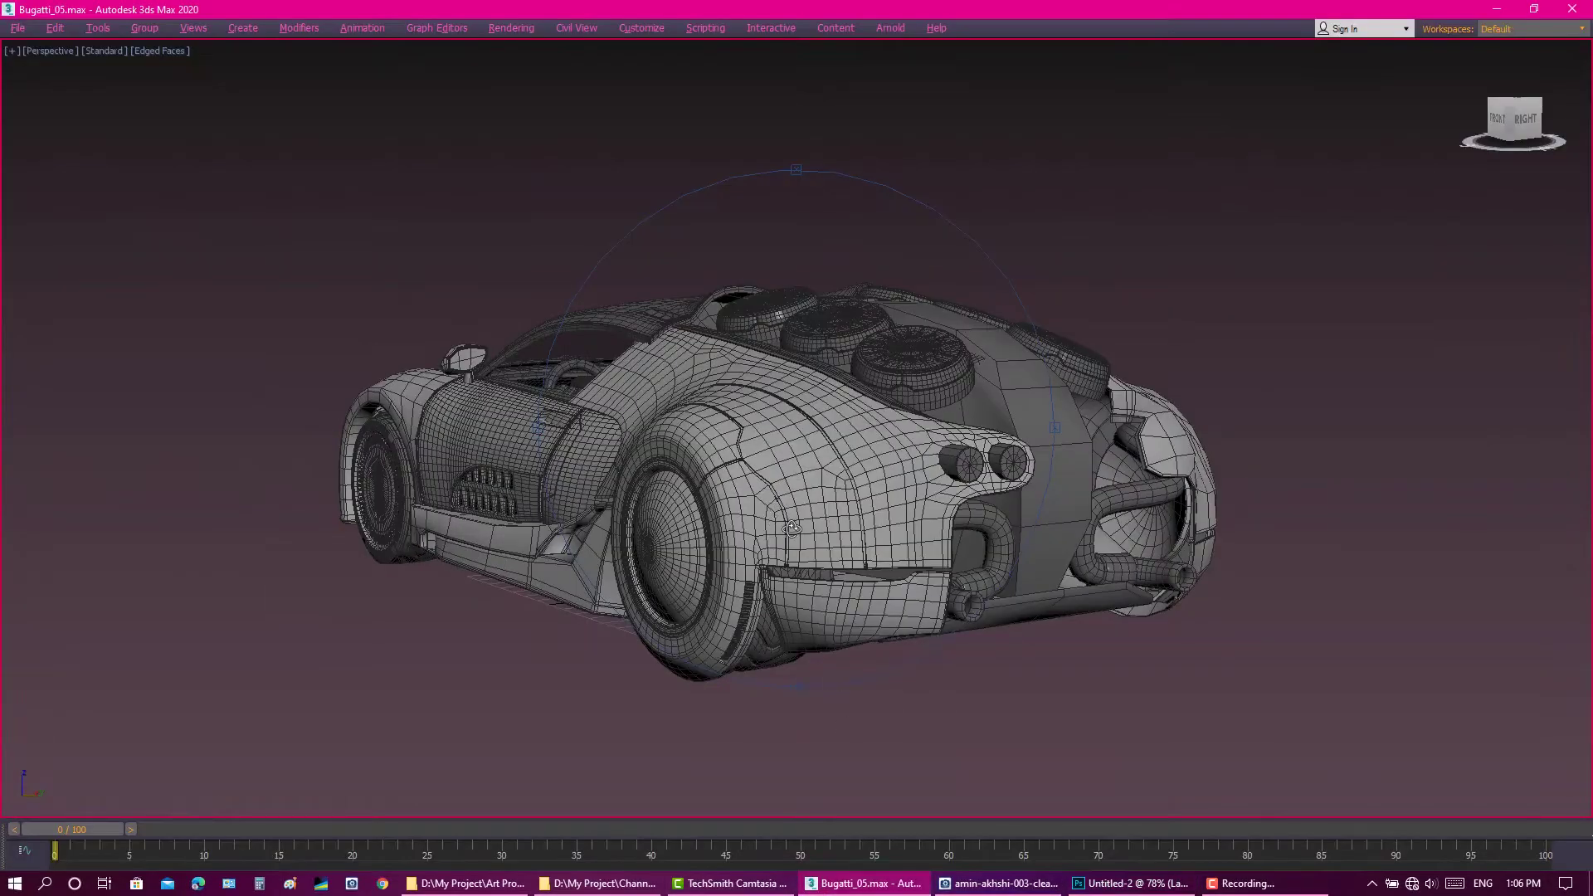
pyautogui.moveTo(739, 520)
pyautogui.mouseDown()
pyautogui.moveTo(763, 524)
pyautogui.moveTo(743, 557)
pyautogui.mouseUp()
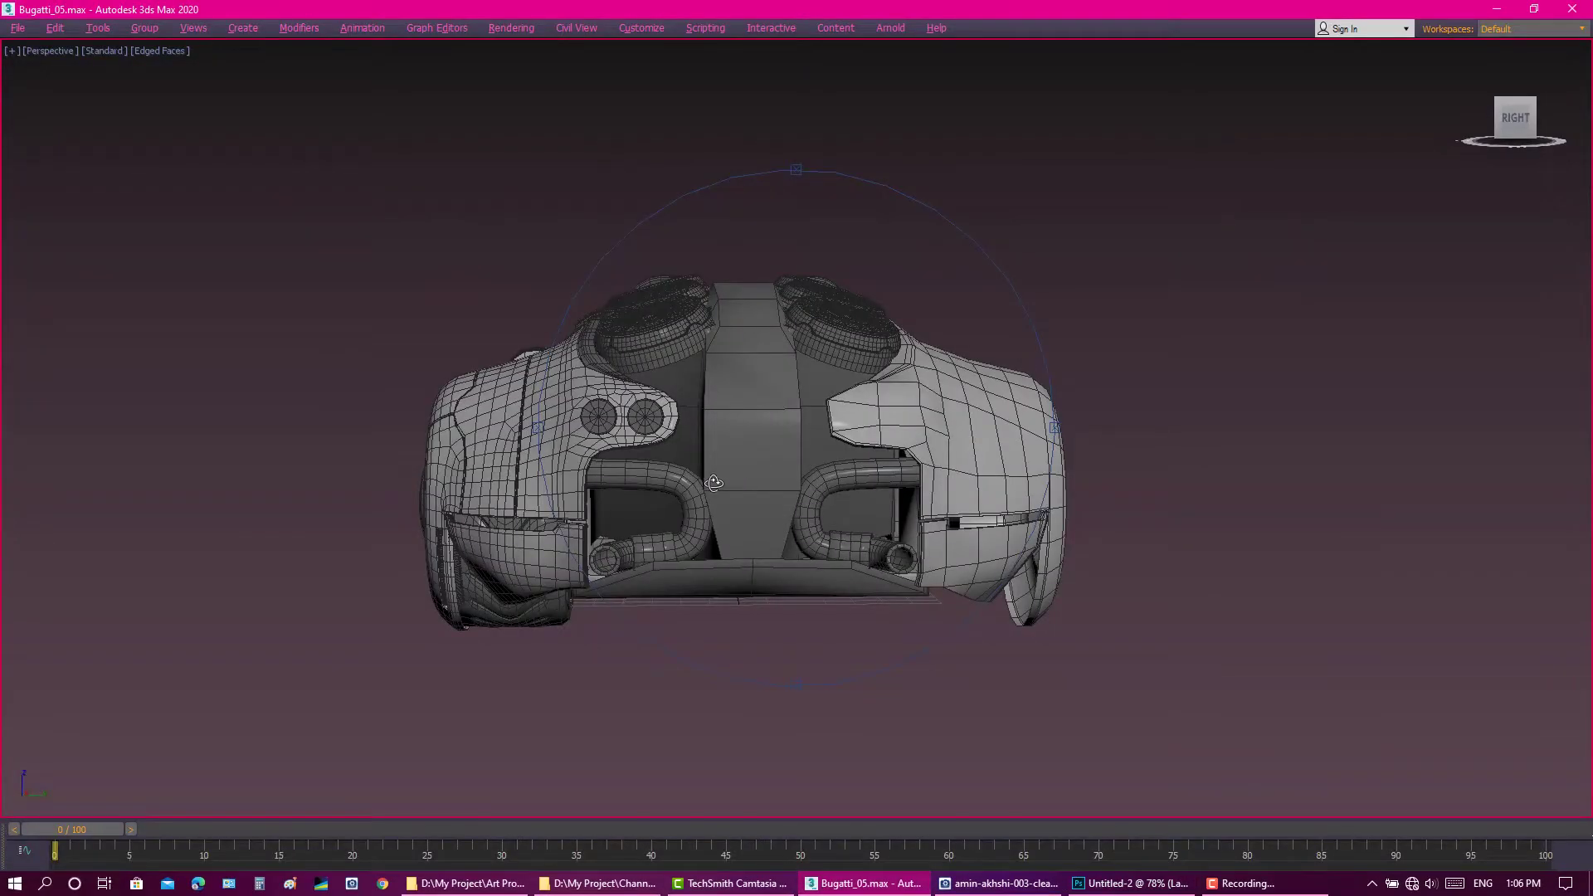
pyautogui.moveTo(990, 688)
pyautogui.mouseDown()
pyautogui.moveTo(717, 491)
pyautogui.moveTo(779, 494)
pyautogui.mouseUp()
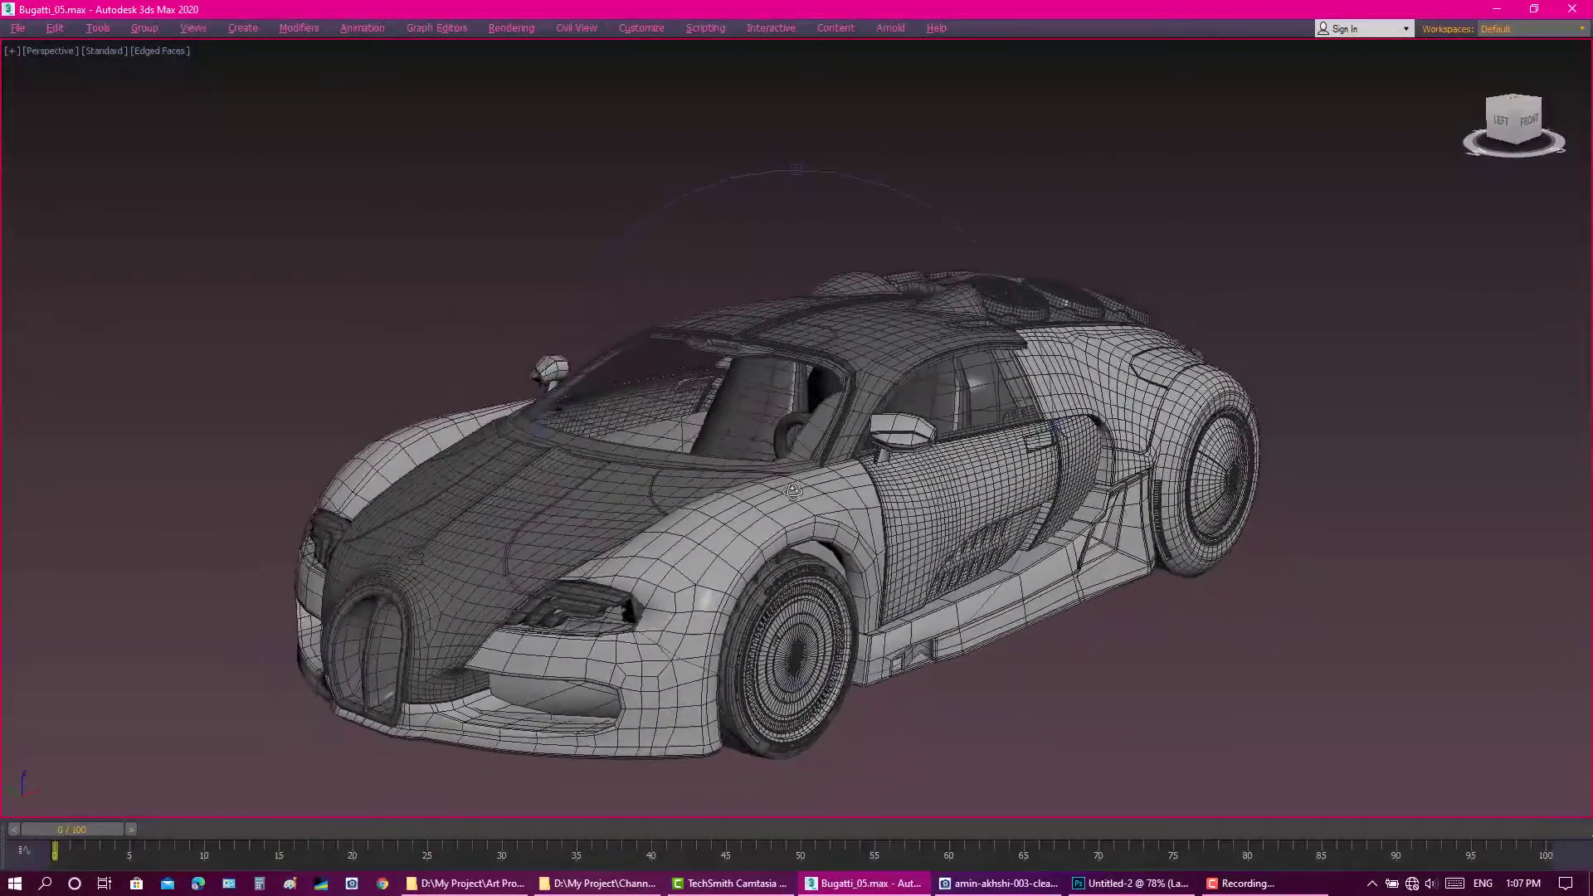
# Step: Paste the front three-quarter capture and orbit the car to a straight front view
pyautogui.click(1131, 882)
pyautogui.hotkey('ctrl', 'v')
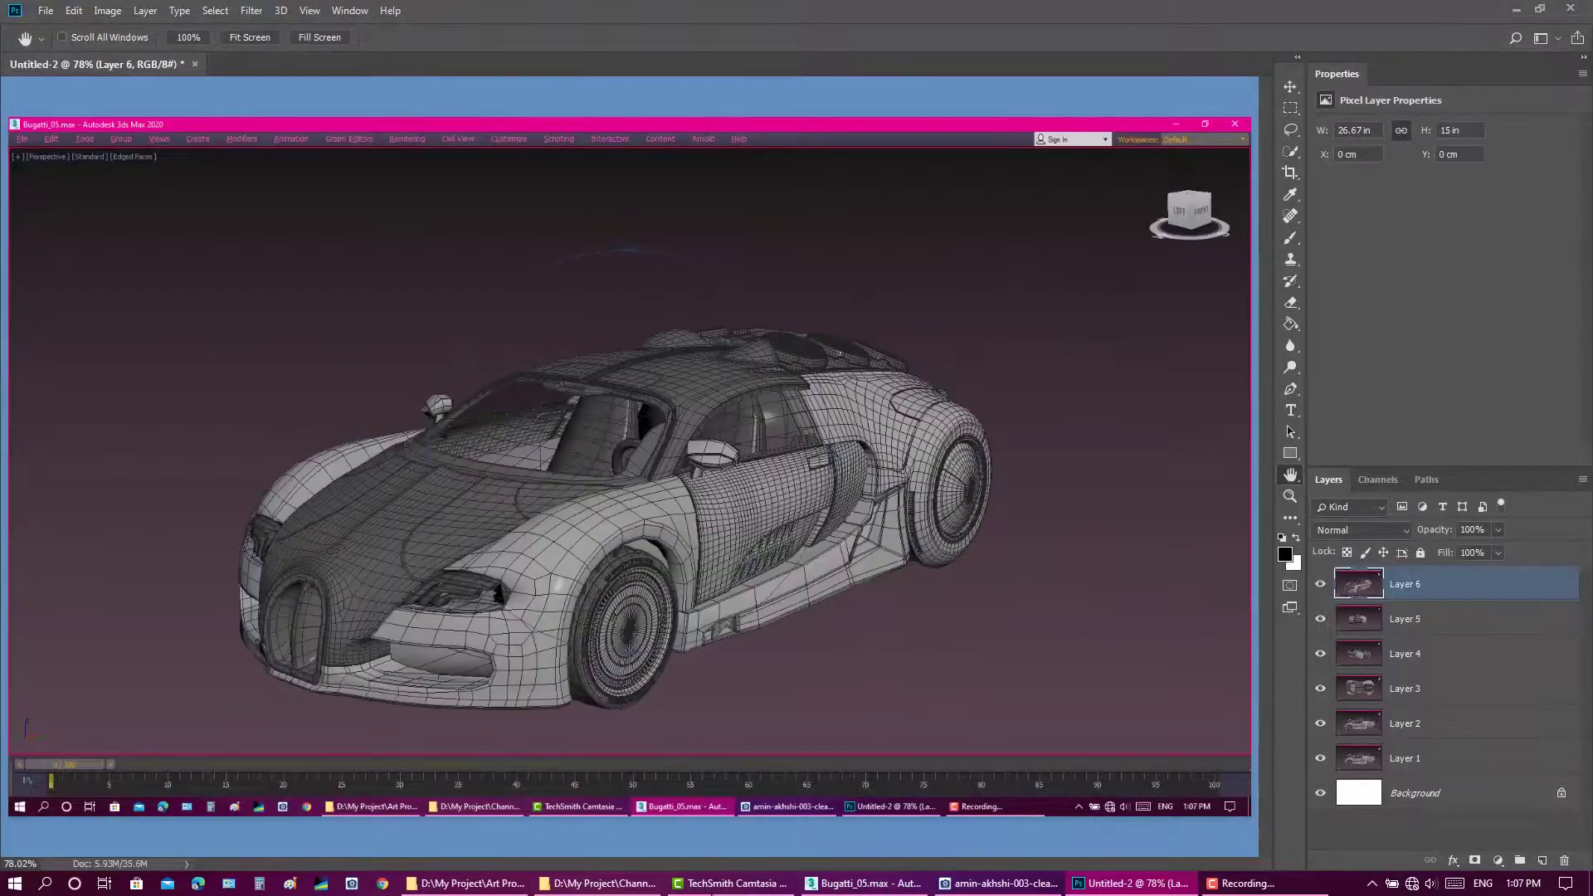
pyautogui.hotkey('alt', 'Tab')
pyautogui.moveTo(767, 538); pyautogui.dragTo(882, 563)
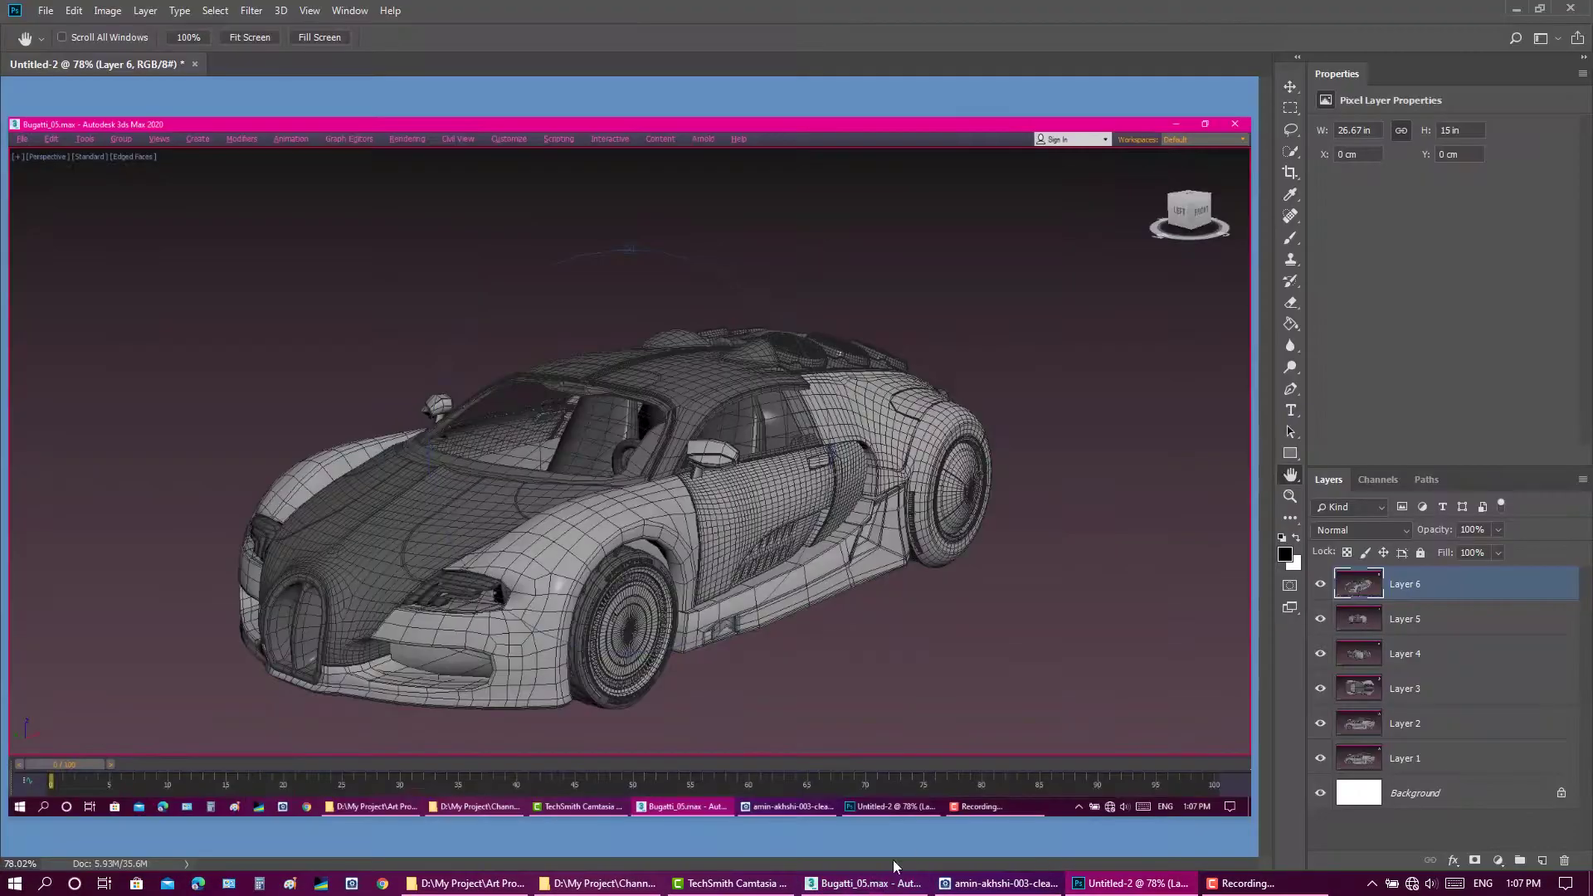
pyautogui.hotkey('alt', 'Tab')
pyautogui.hotkey('alt', 'Tab')
# Step: Restore the 3ds Max interface and single perspective view, then return to Photoshop
pyautogui.click(1467, 815)
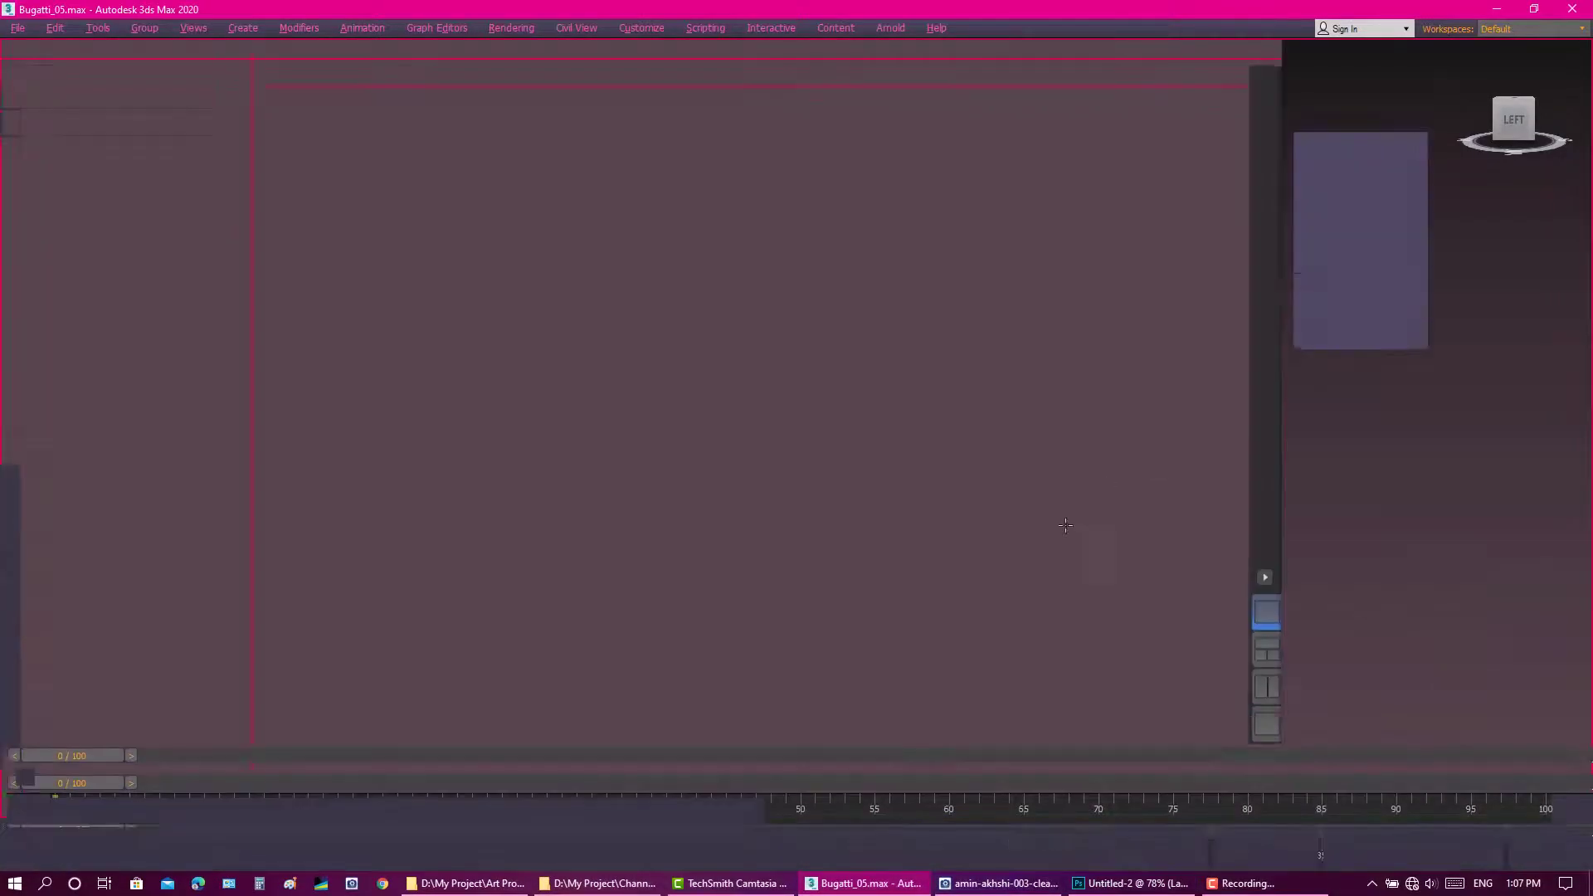
pyautogui.hotkey('shift', 'z')
pyautogui.hotkey('alt', 'w')
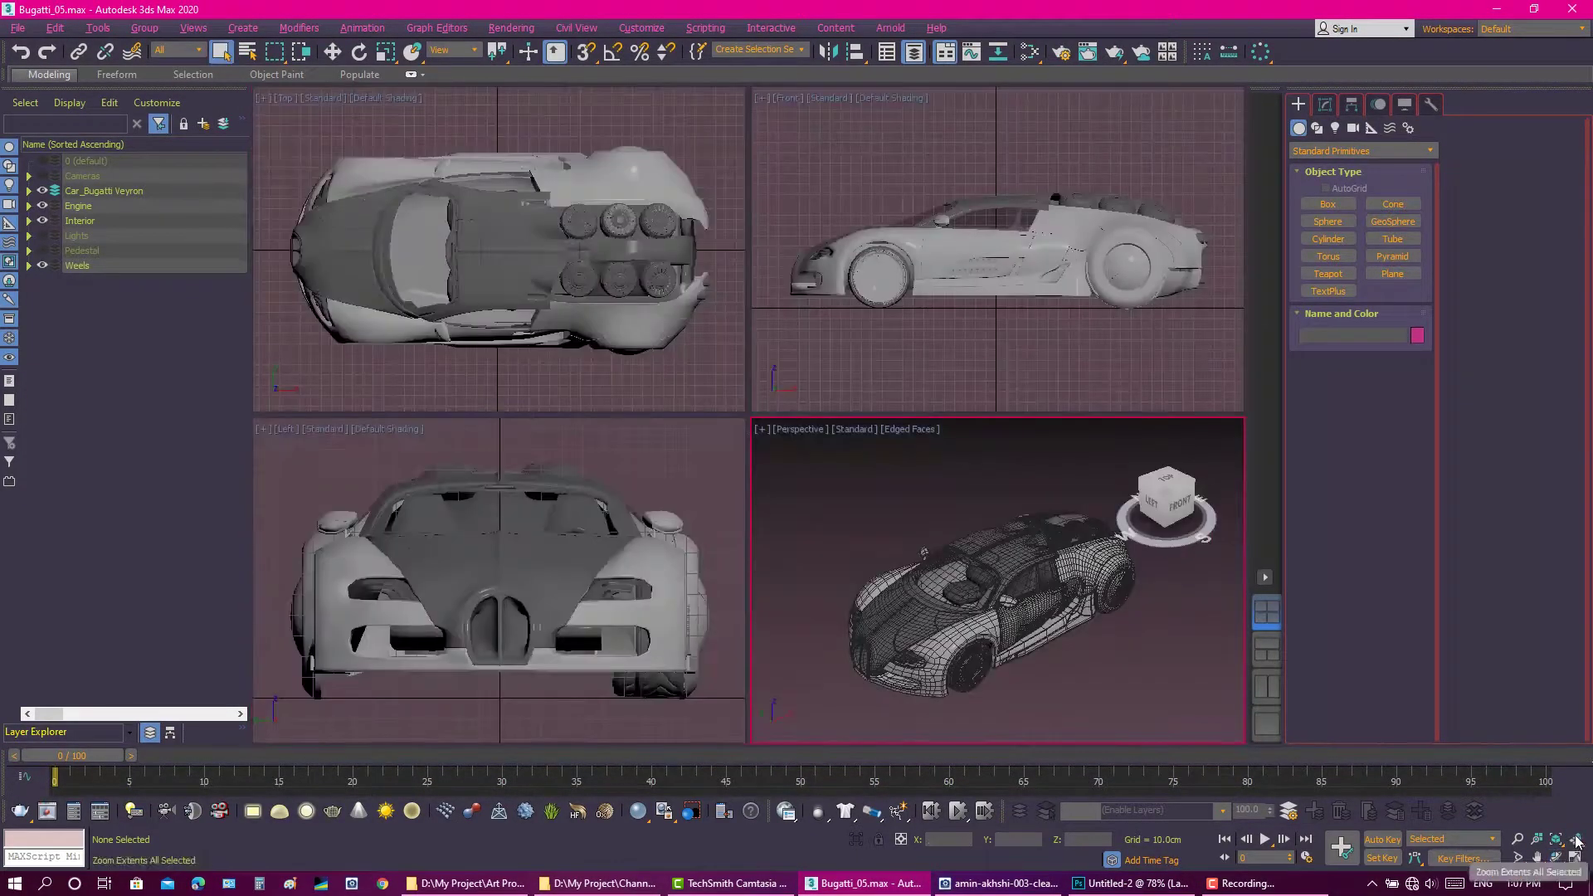
pyautogui.hotkey('alt', 'w')
pyautogui.press('Escape')
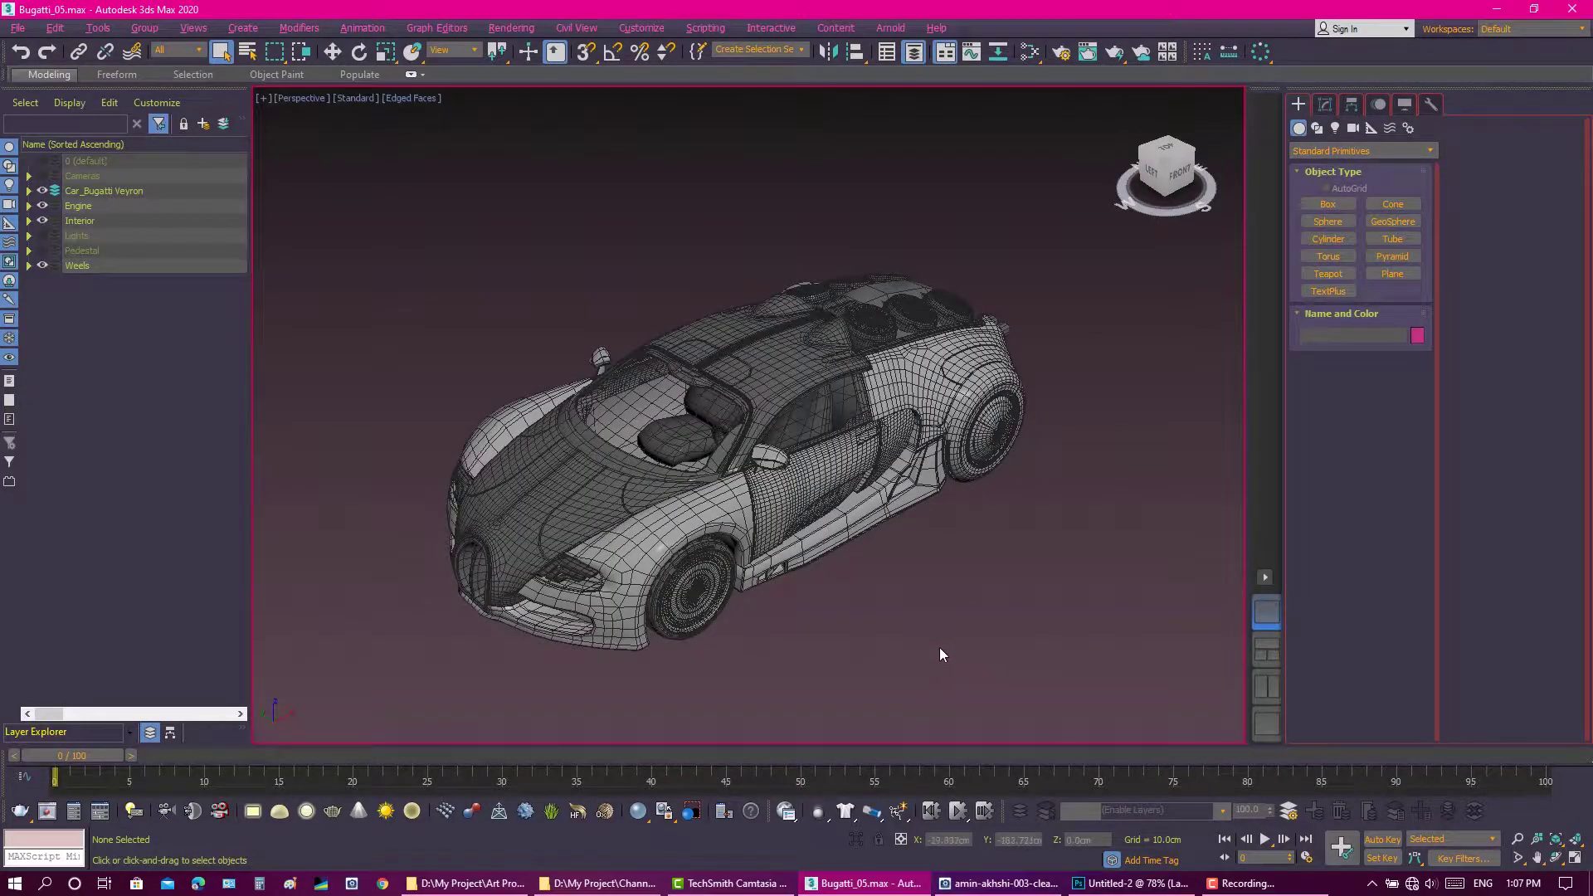
pyautogui.hotkey('alt', 'Tab')
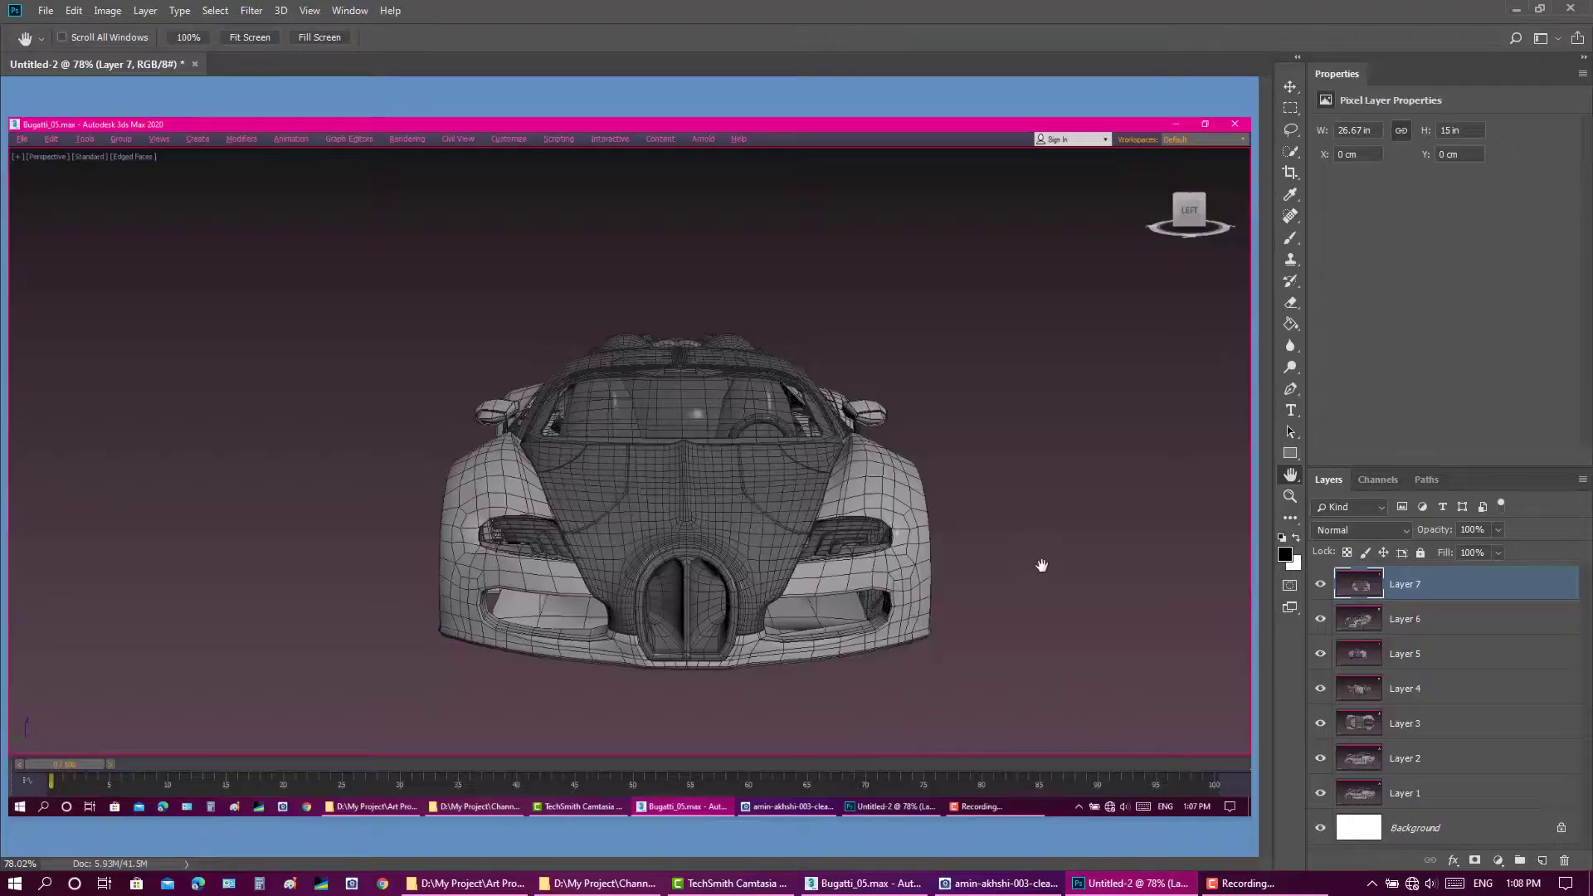
# Step: Add an empty Layer 8 on top and delete Layer 2
pyautogui.doubleClick(1397, 79)
pyautogui.click(1542, 860)
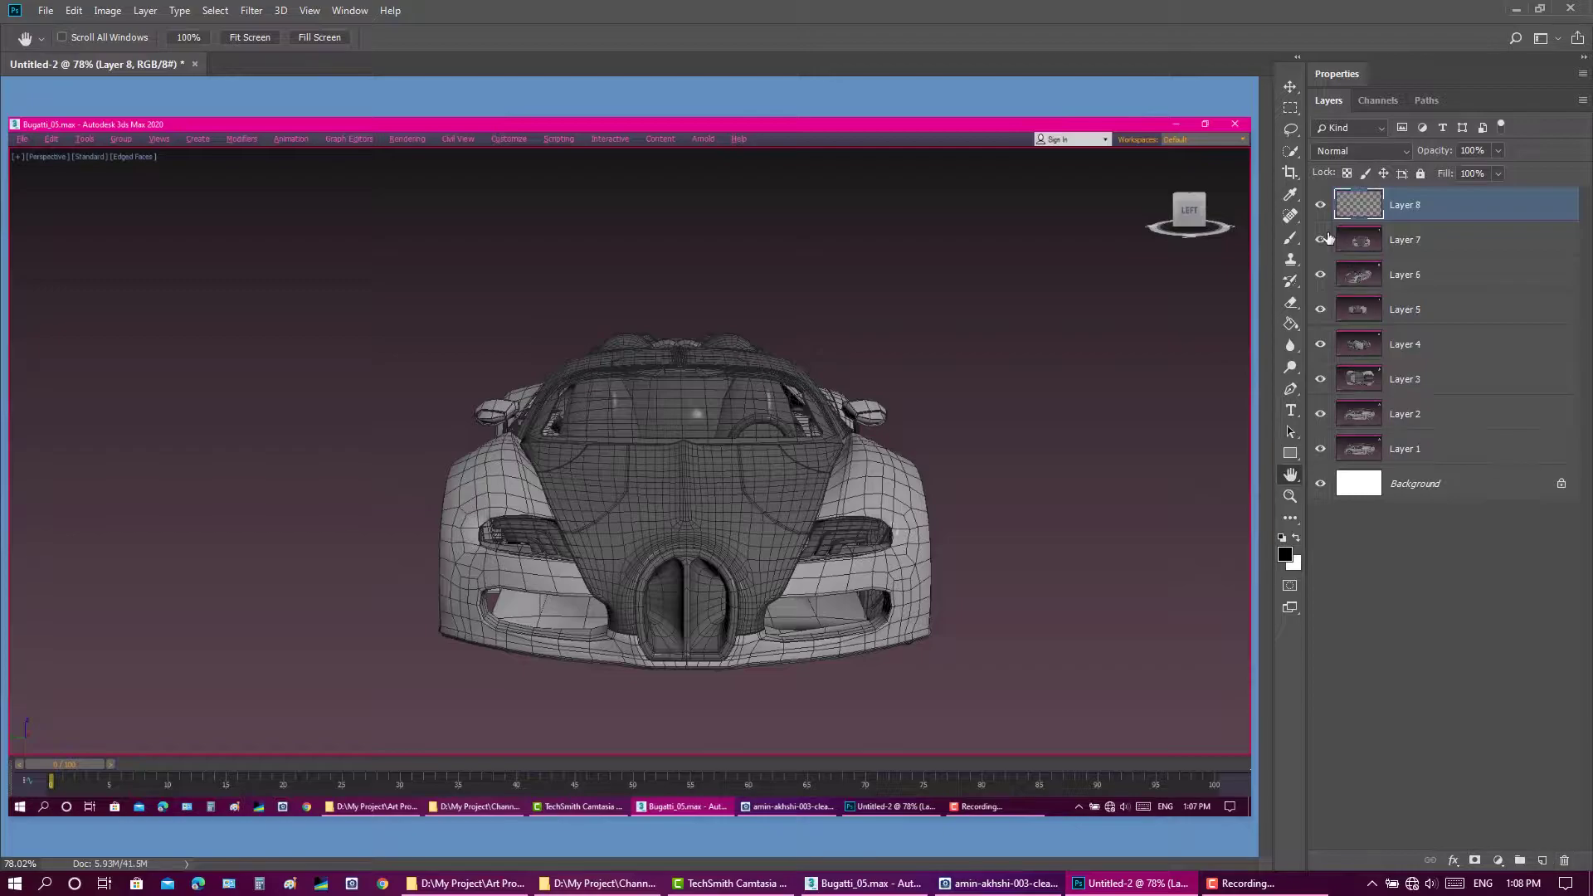
pyautogui.moveTo(1320, 414); pyautogui.dragTo(1318, 245)
pyautogui.click(1319, 414)
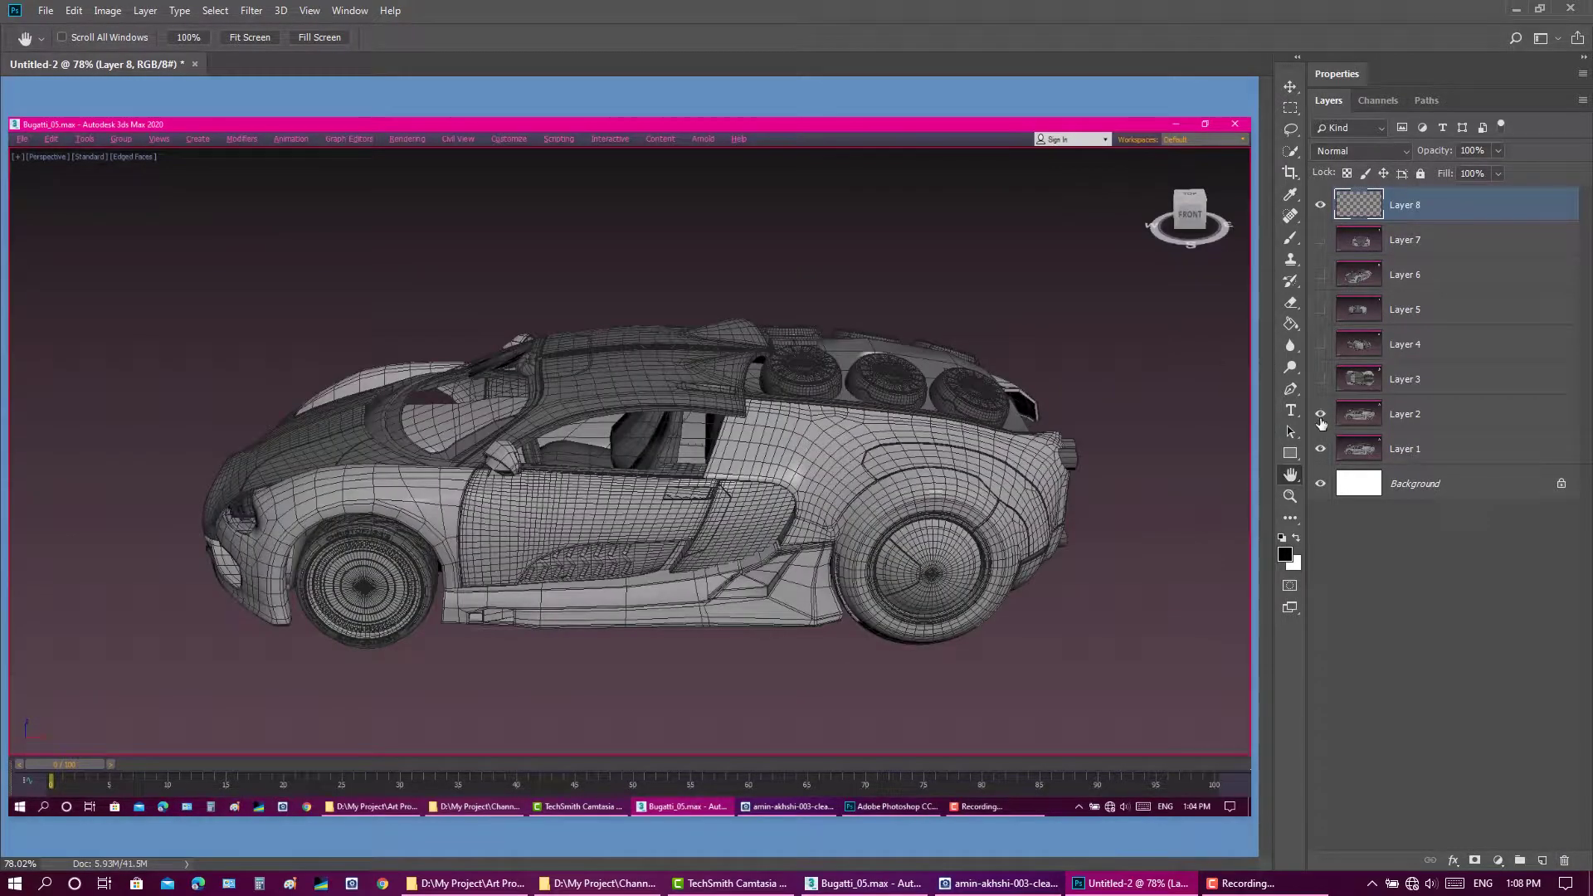
pyautogui.moveTo(1360, 414); pyautogui.dragTo(1564, 860)
# Step: Make Layer 8 active and keep Layers 3–5 hidden so only the side view shows
pyautogui.moveTo(1320, 379); pyautogui.dragTo(1322, 310)
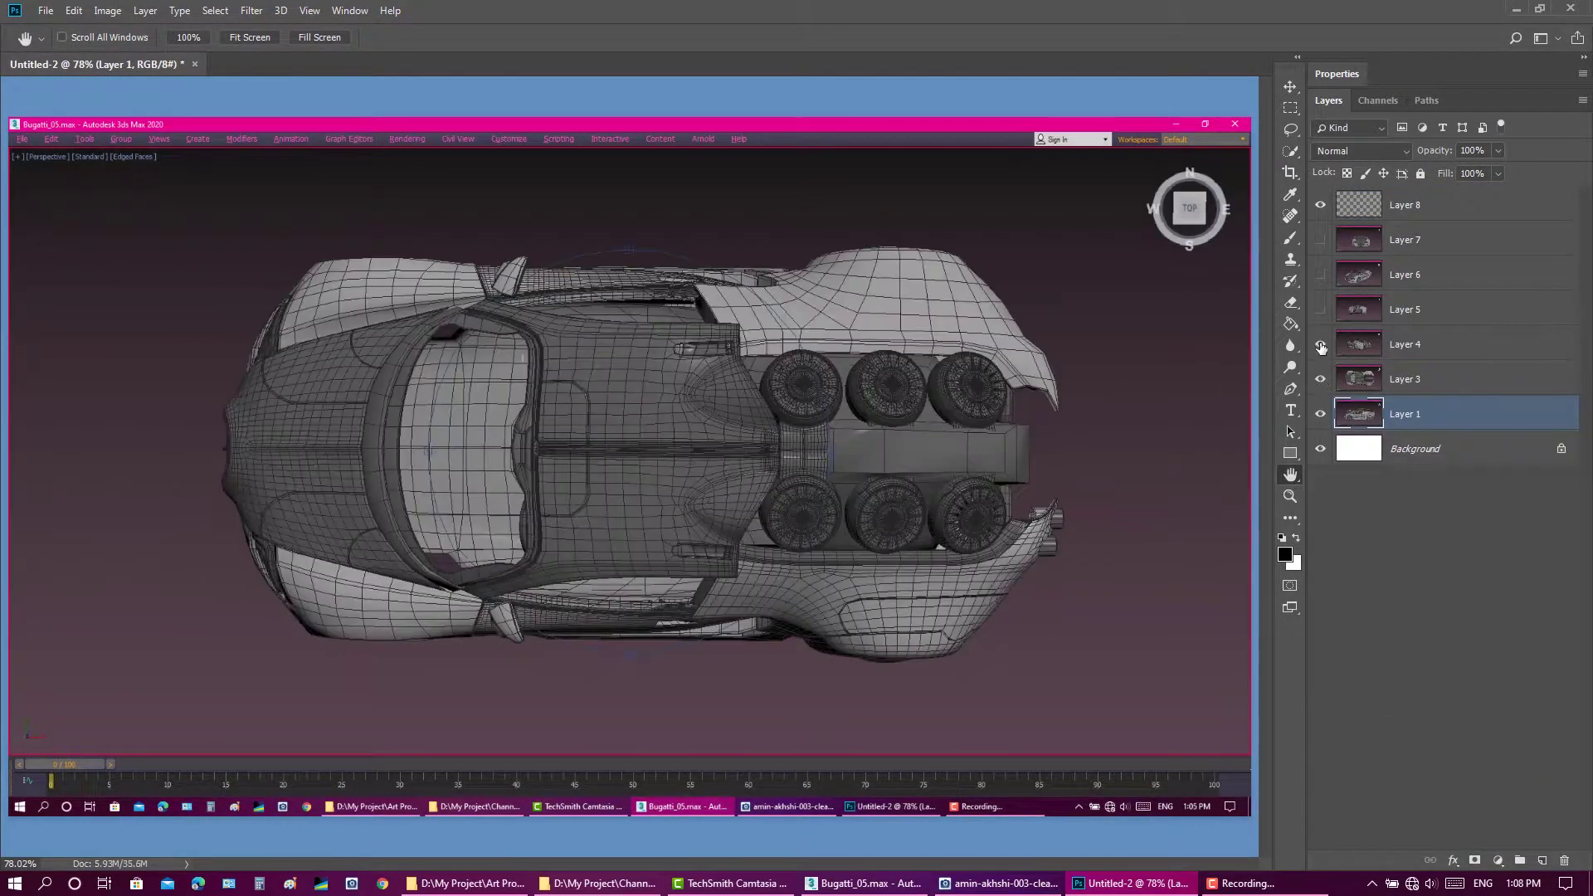
pyautogui.click(1361, 205)
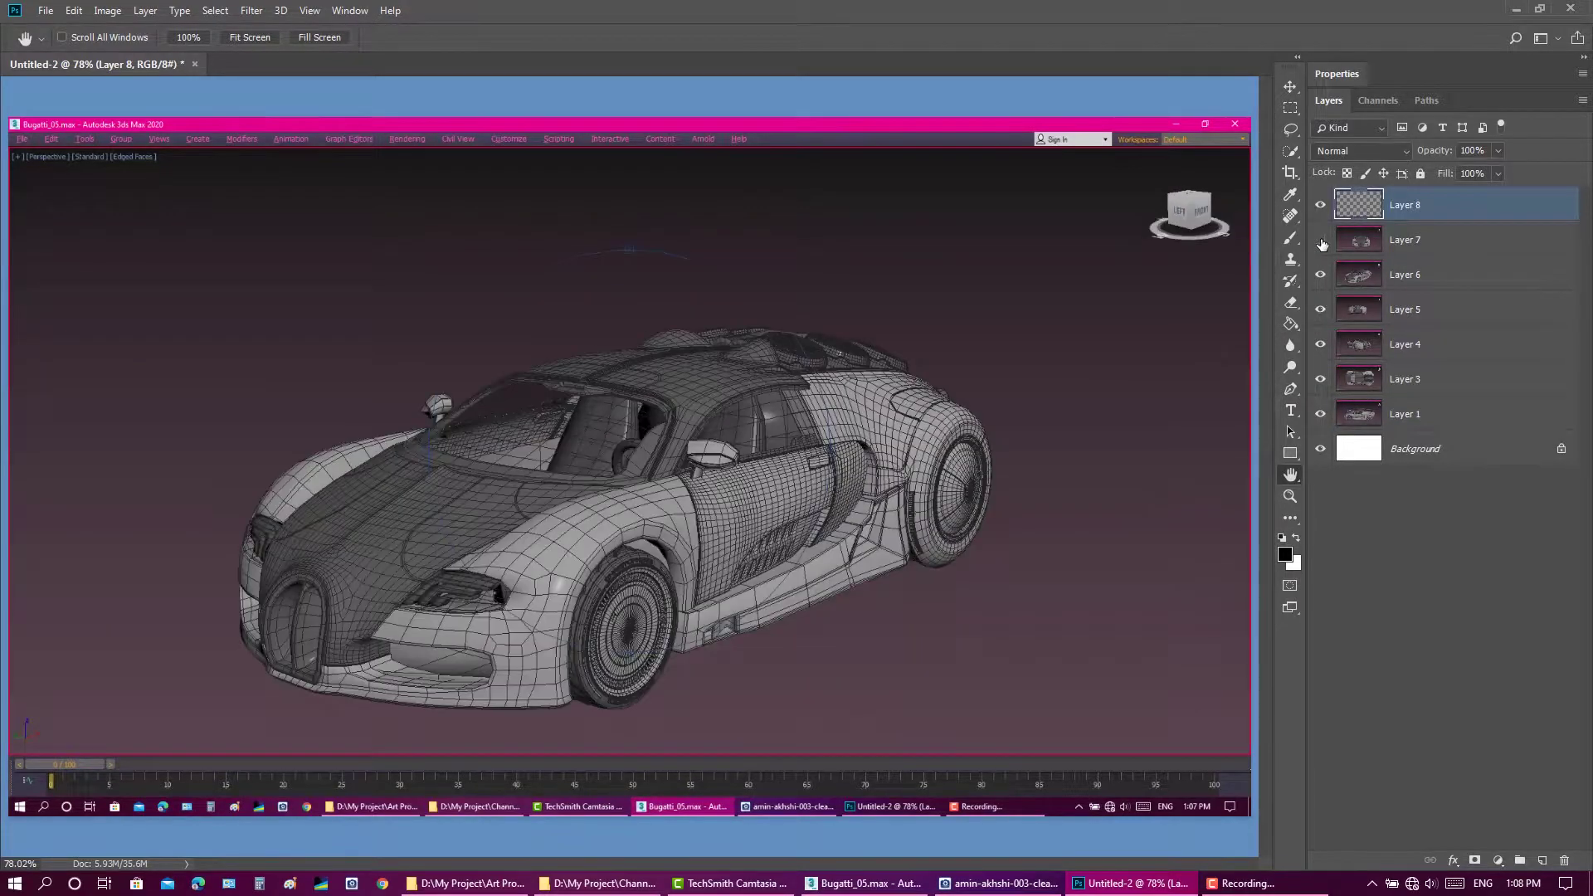
pyautogui.moveTo(1321, 316); pyautogui.dragTo(1320, 379)
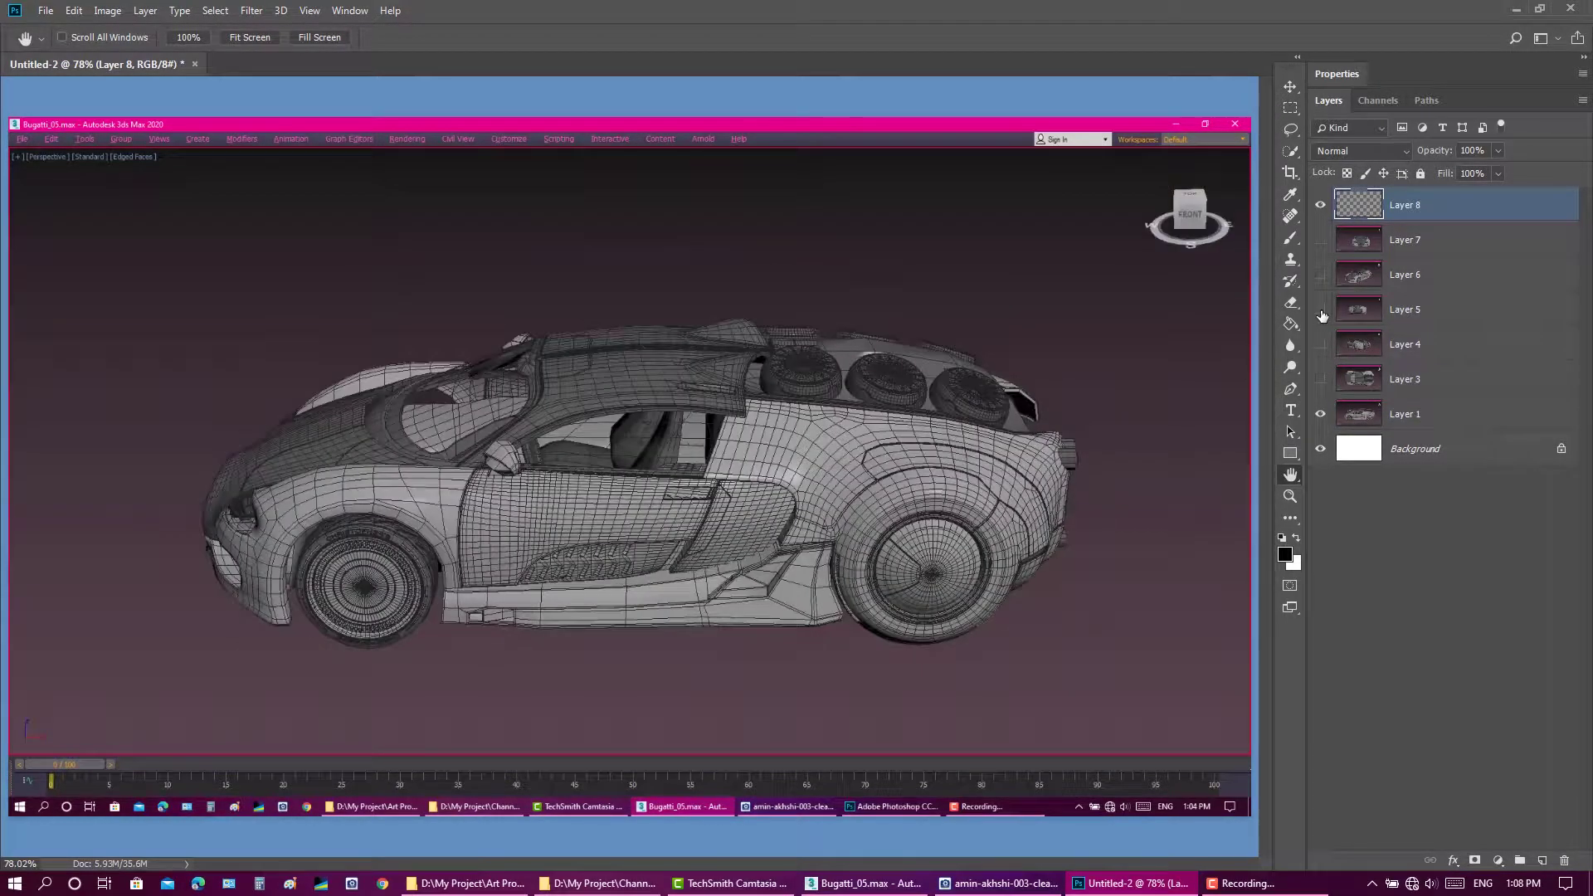
# Step: Set the brush to magenta #e3008c with the Hard Round preset, undoing a test stroke
pyautogui.click(1291, 238)
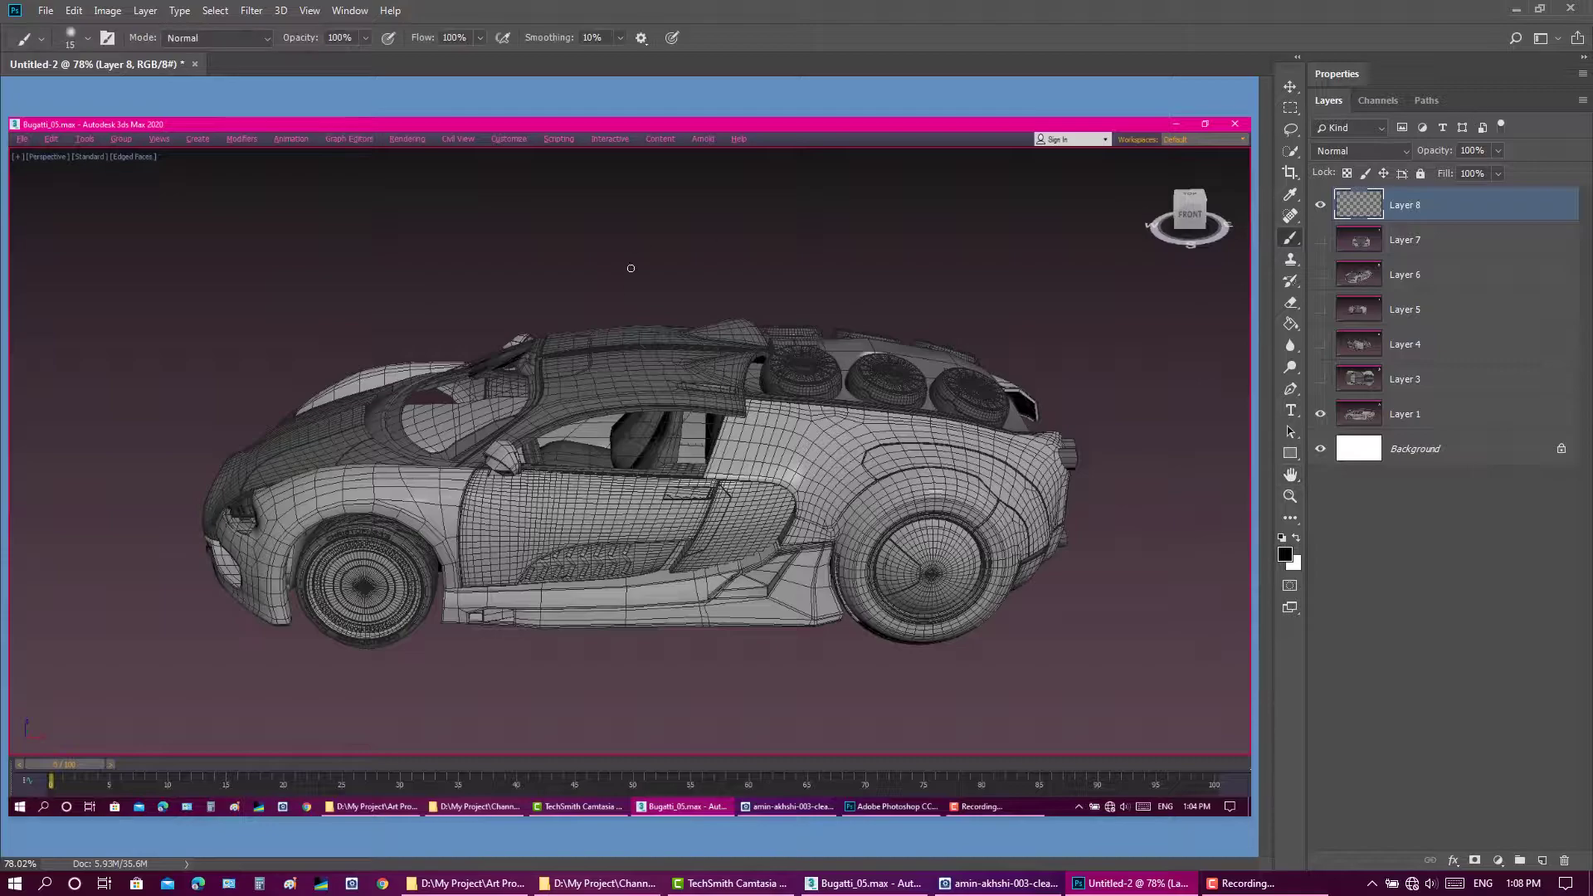
pyautogui.click(1284, 554)
pyautogui.click(806, 237)
pyautogui.click(771, 218)
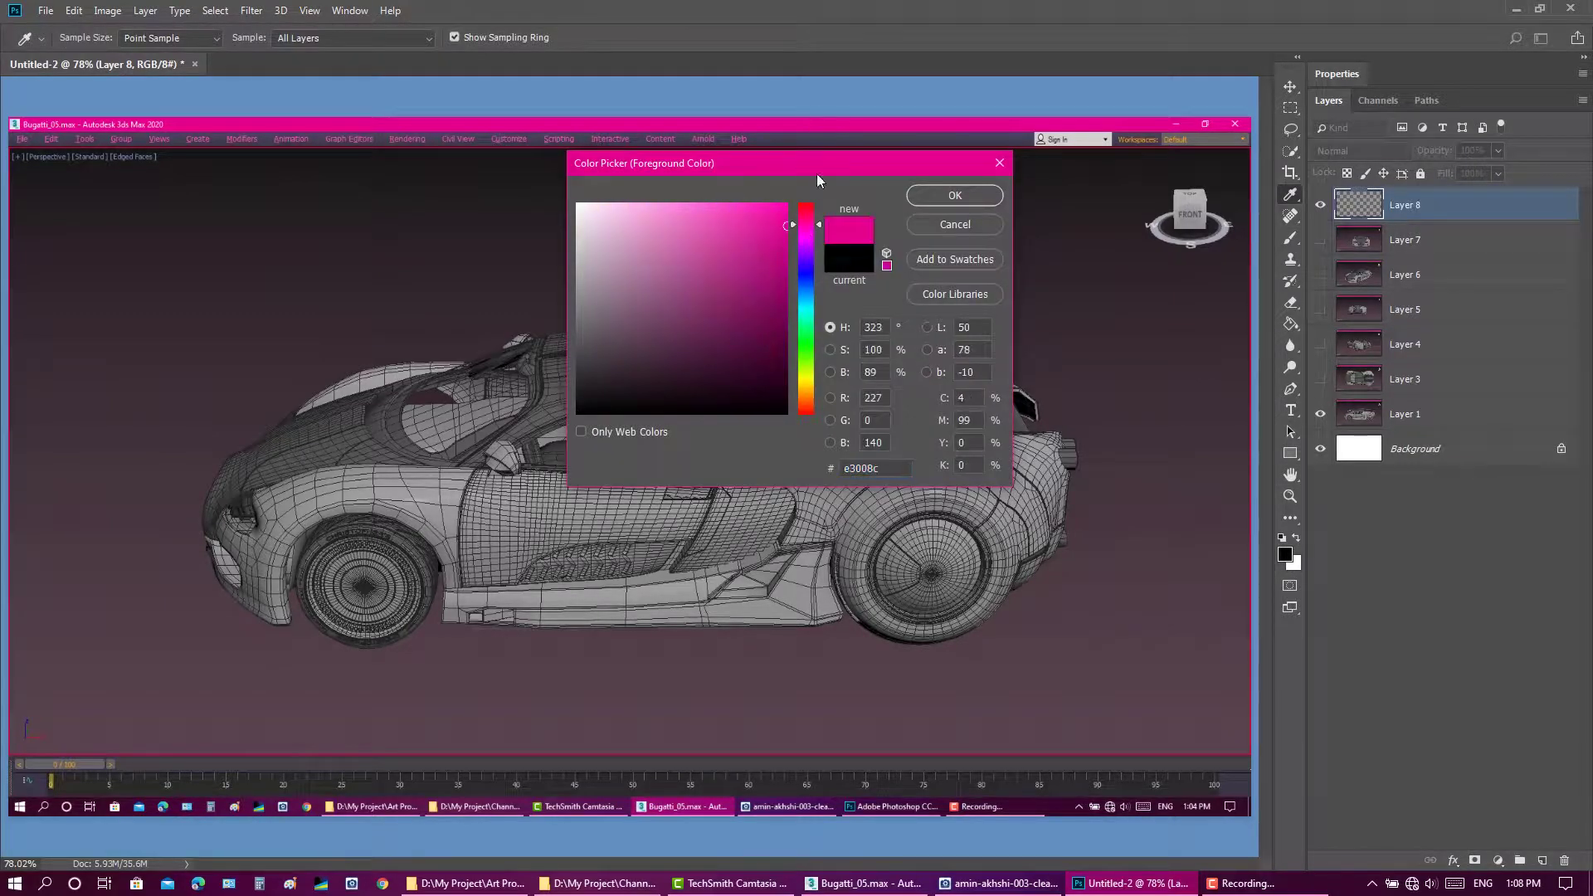
pyautogui.click(946, 195)
pyautogui.rightClick(745, 281)
pyautogui.doubleClick(867, 500)
pyautogui.moveTo(458, 272); pyautogui.dragTo(644, 211)
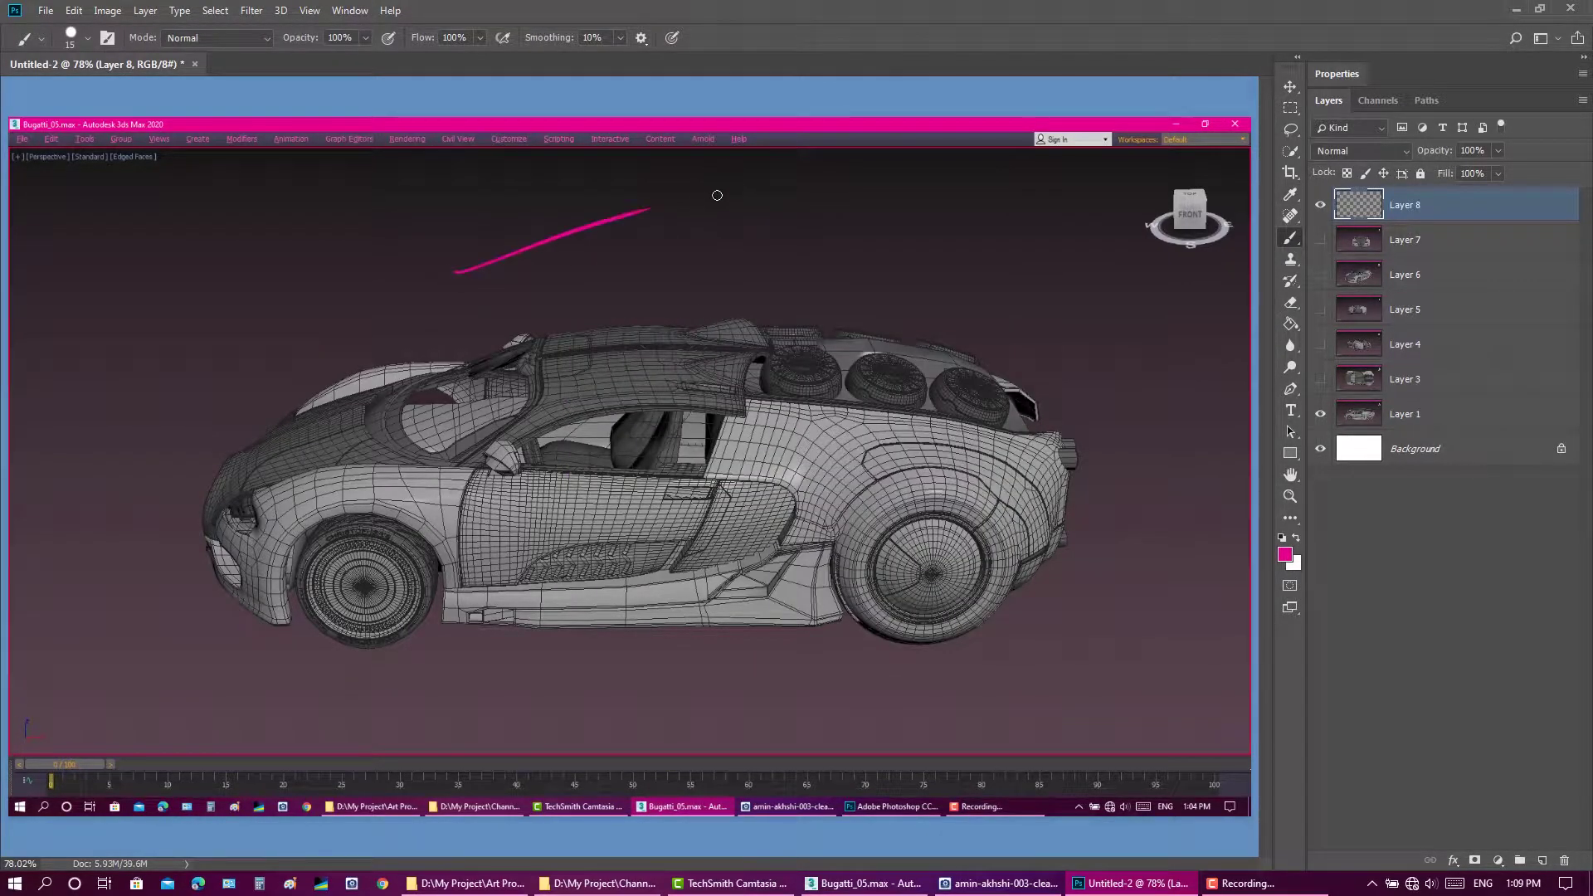
pyautogui.hotkey('ctrl', 'z')
# Step: Enable Transfer dynamics with pen pressure controlling opacity jitter in Brush Settings
pyautogui.click(349, 9)
pyautogui.click(398, 156)
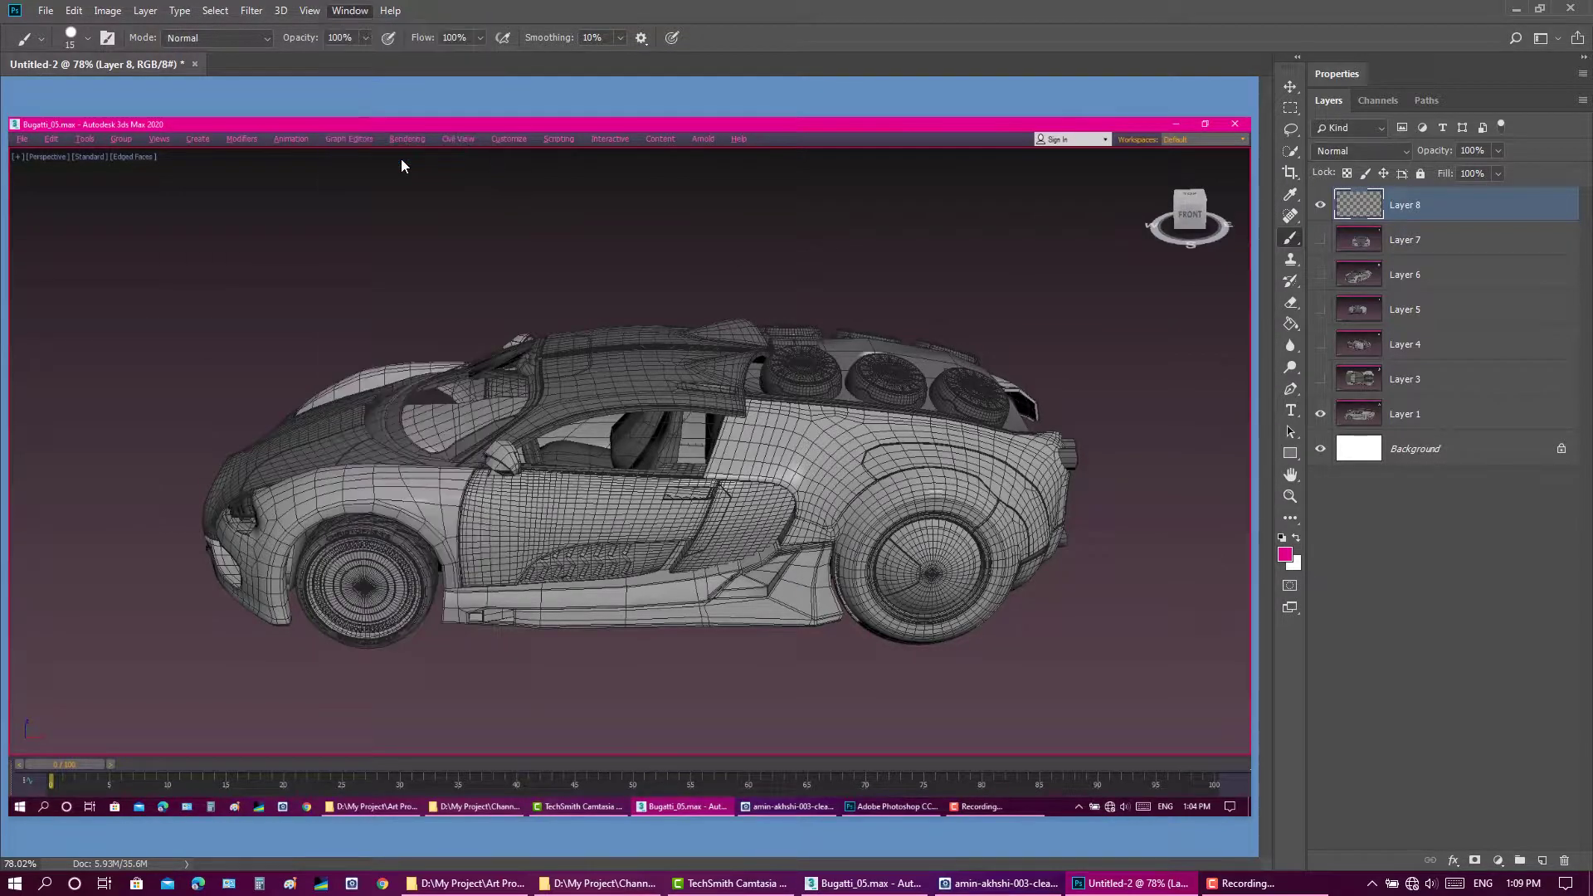
pyautogui.click(1021, 254)
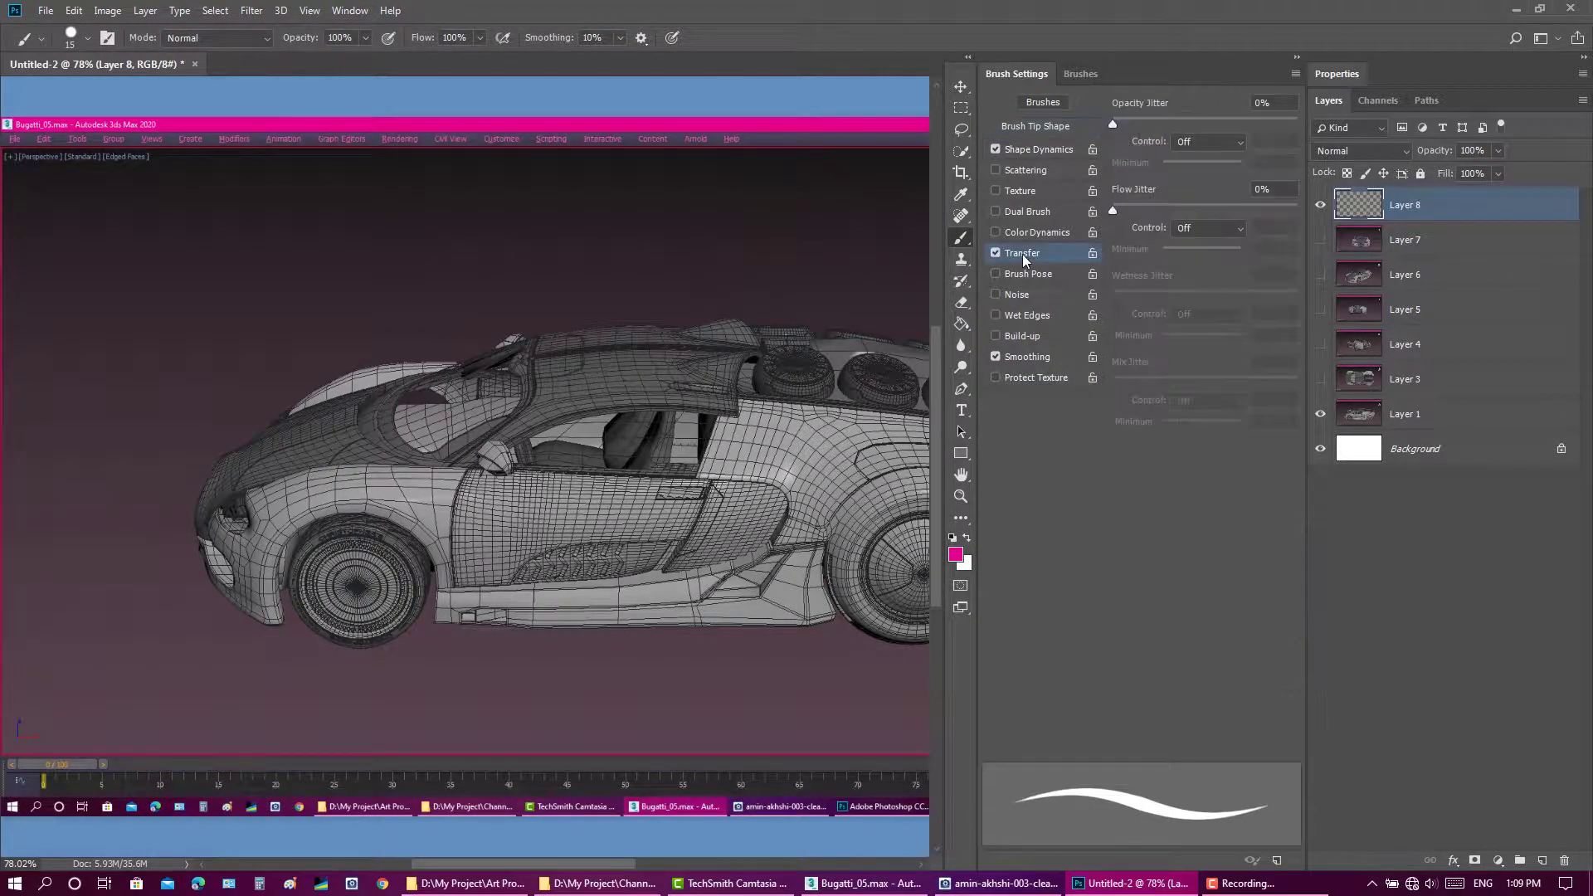
pyautogui.click(1037, 149)
pyautogui.click(1203, 282)
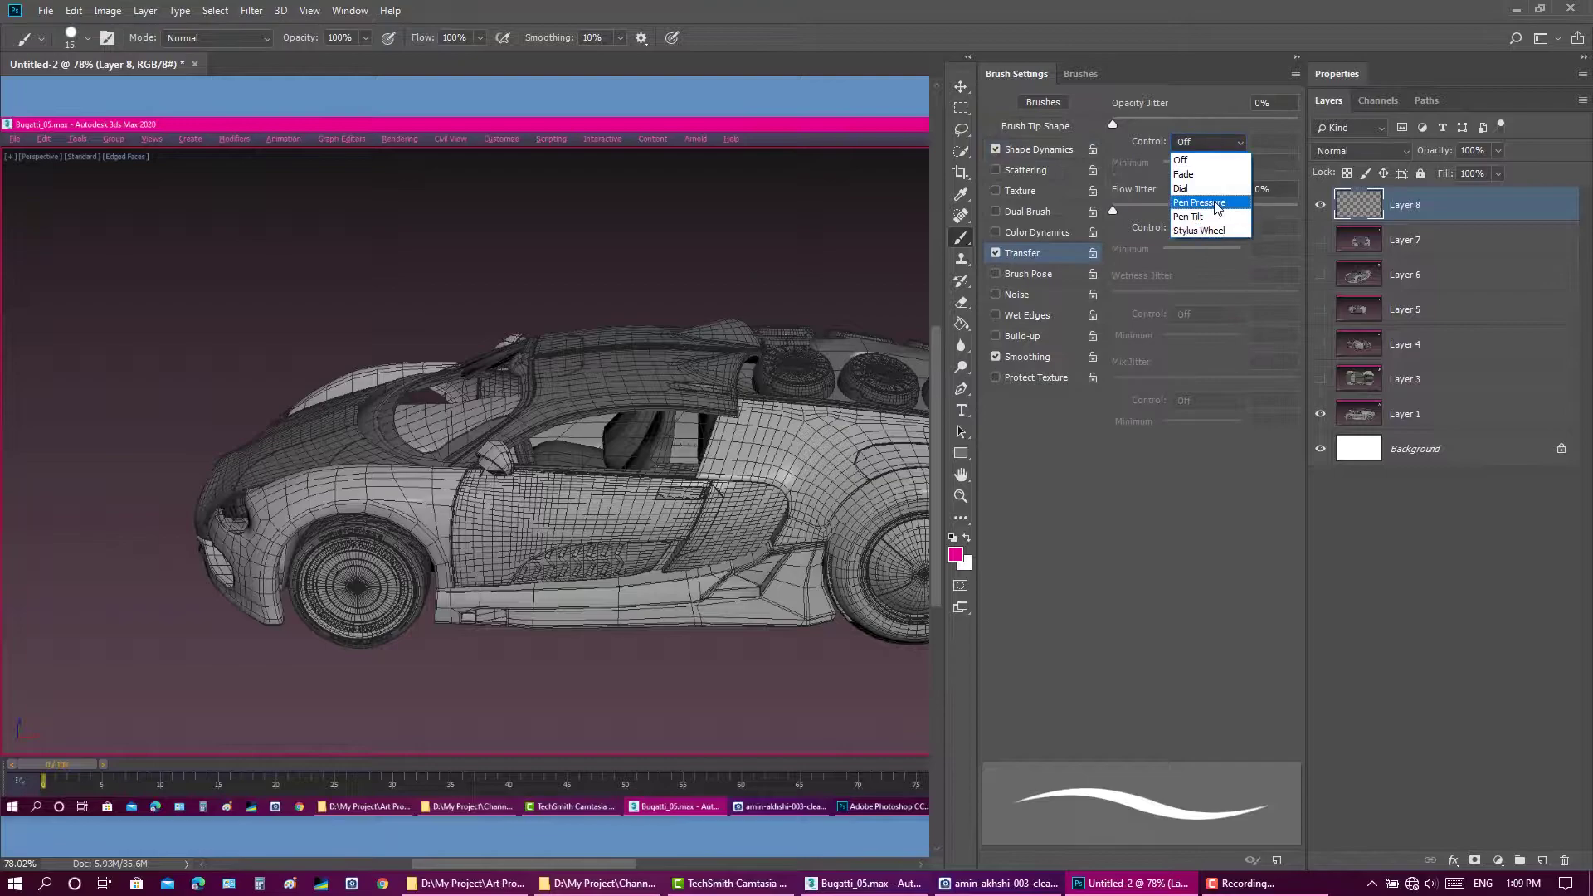
pyautogui.click(1295, 73)
# Step: Close the brush panels and restore the default workspace layout
pyautogui.click(1336, 188)
pyautogui.click(1295, 73)
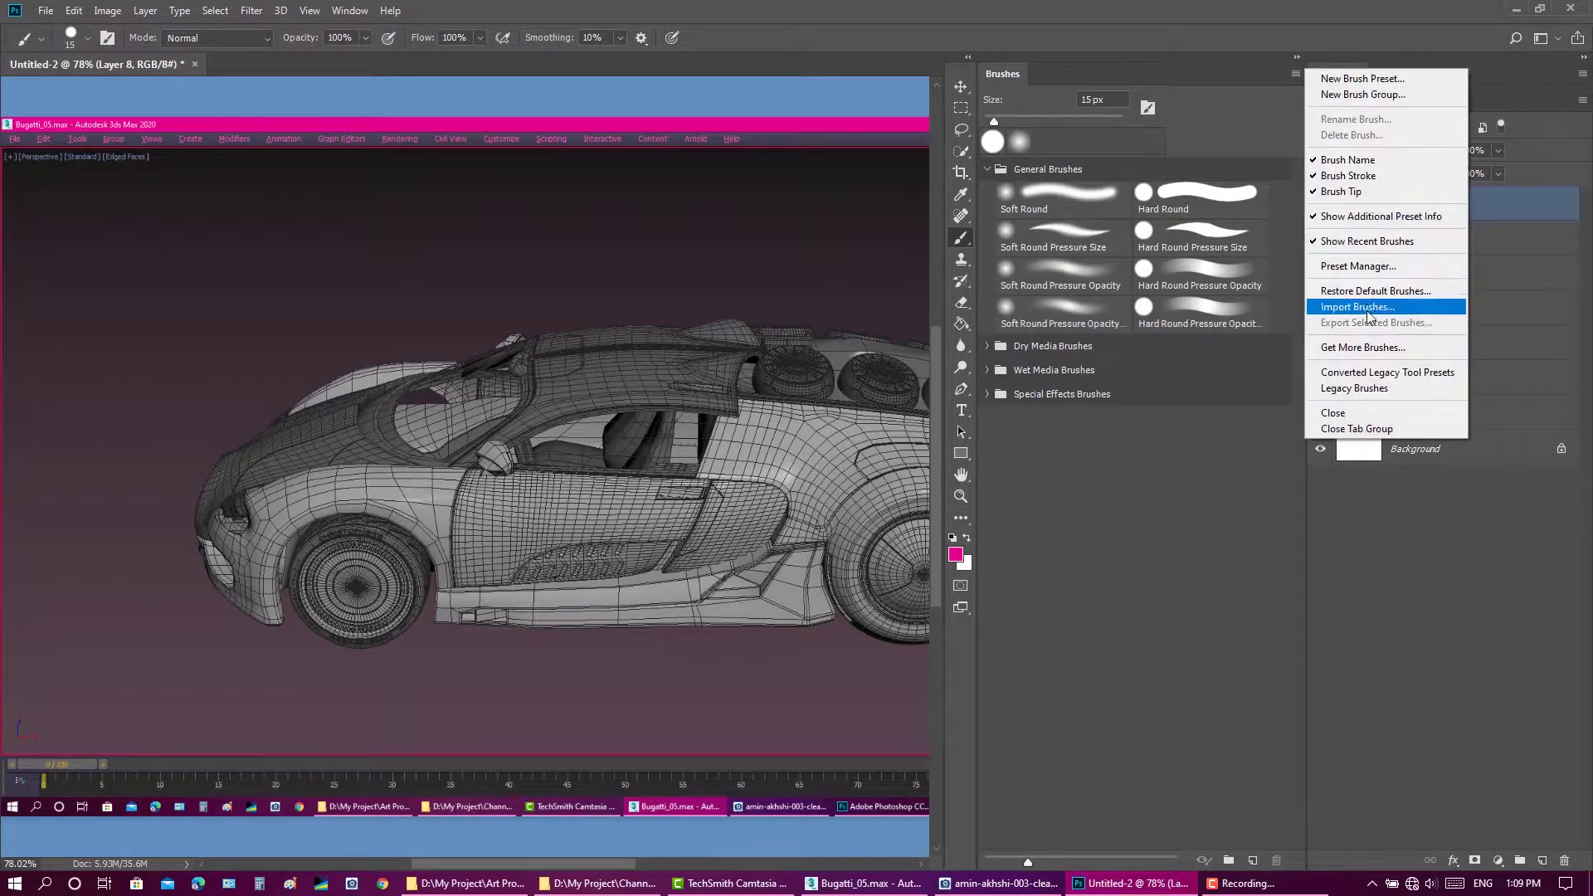
pyautogui.click(1339, 412)
pyautogui.click(1540, 37)
pyautogui.click(1502, 188)
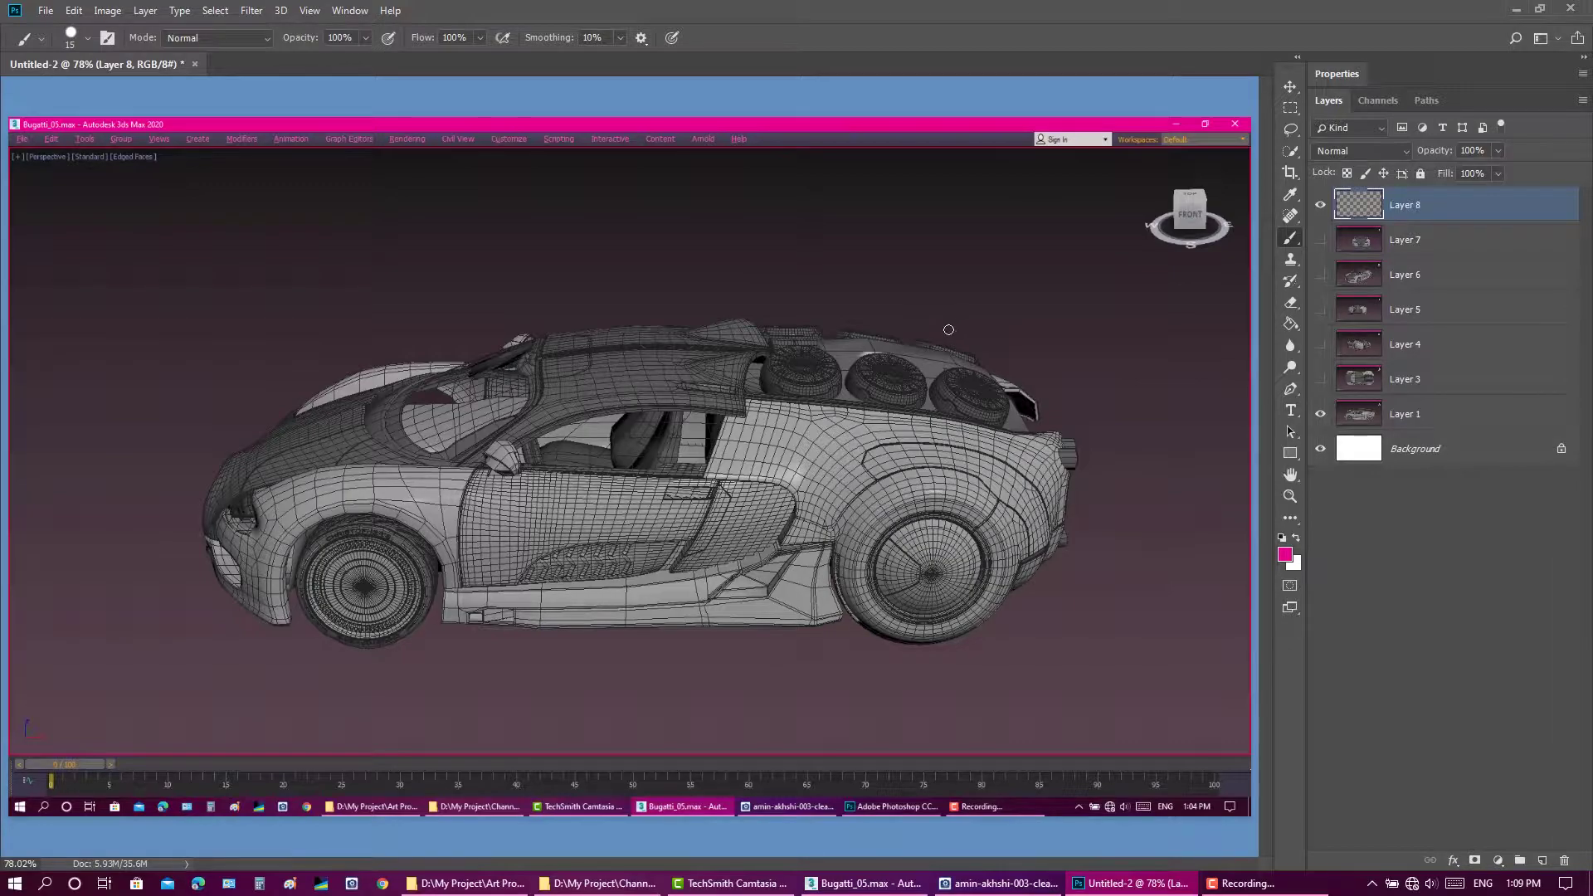
# Step: Show rear-view Layer 4 above Background, hide side-view Layer 1, and reselect Layer 8
pyautogui.click(1320, 344)
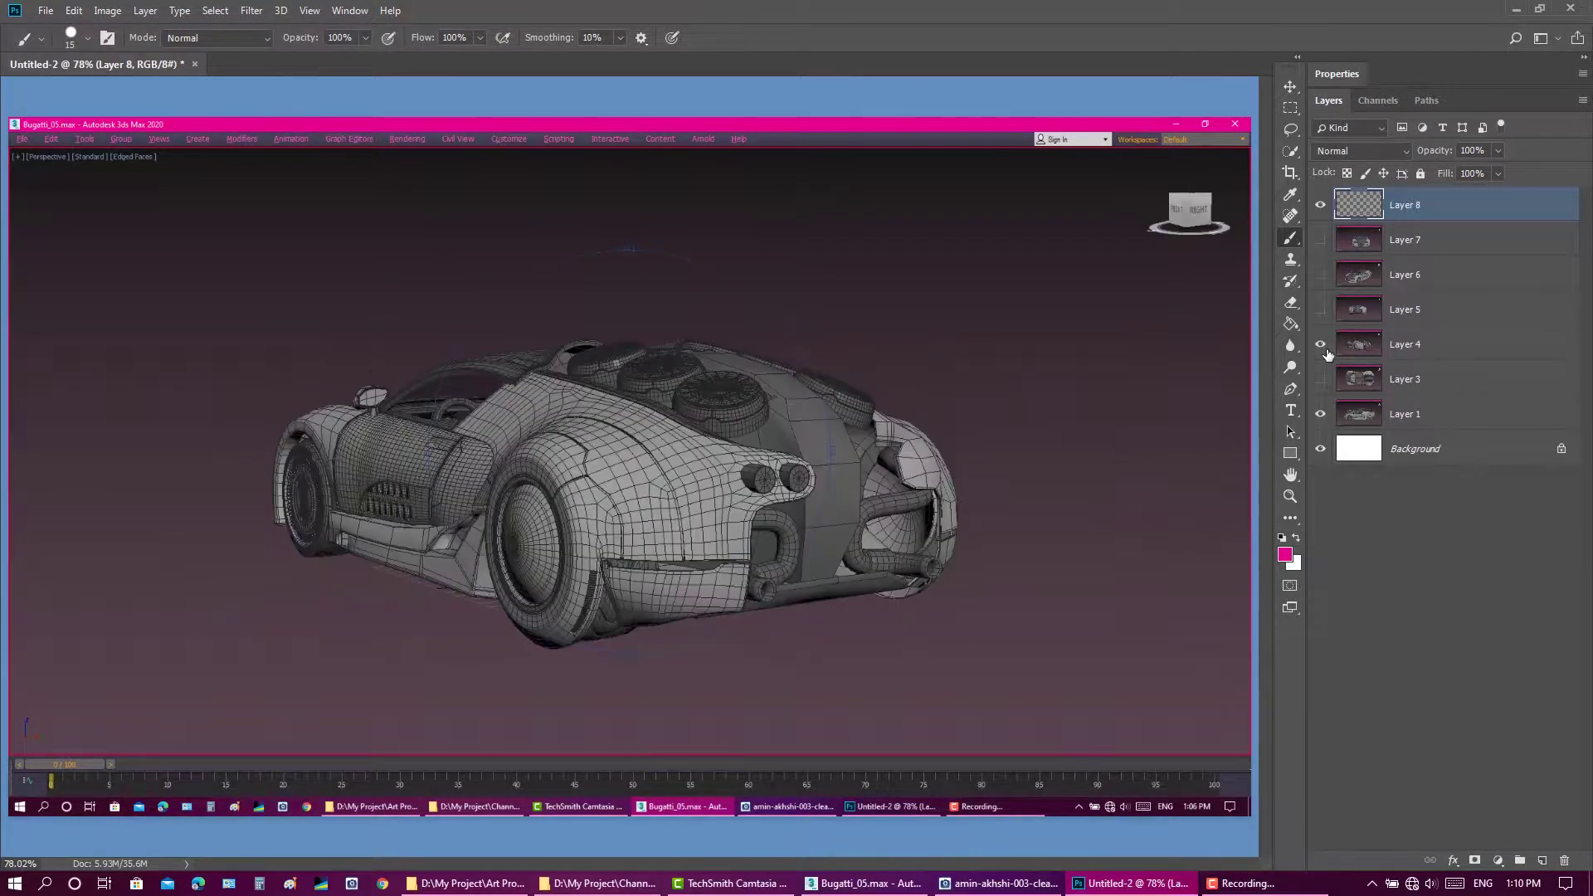
pyautogui.click(1320, 413)
pyautogui.moveTo(1410, 344); pyautogui.dragTo(1411, 432)
pyautogui.click(1410, 204)
# Step: Save the document as Untitled-2.psd
pyautogui.click(46, 10)
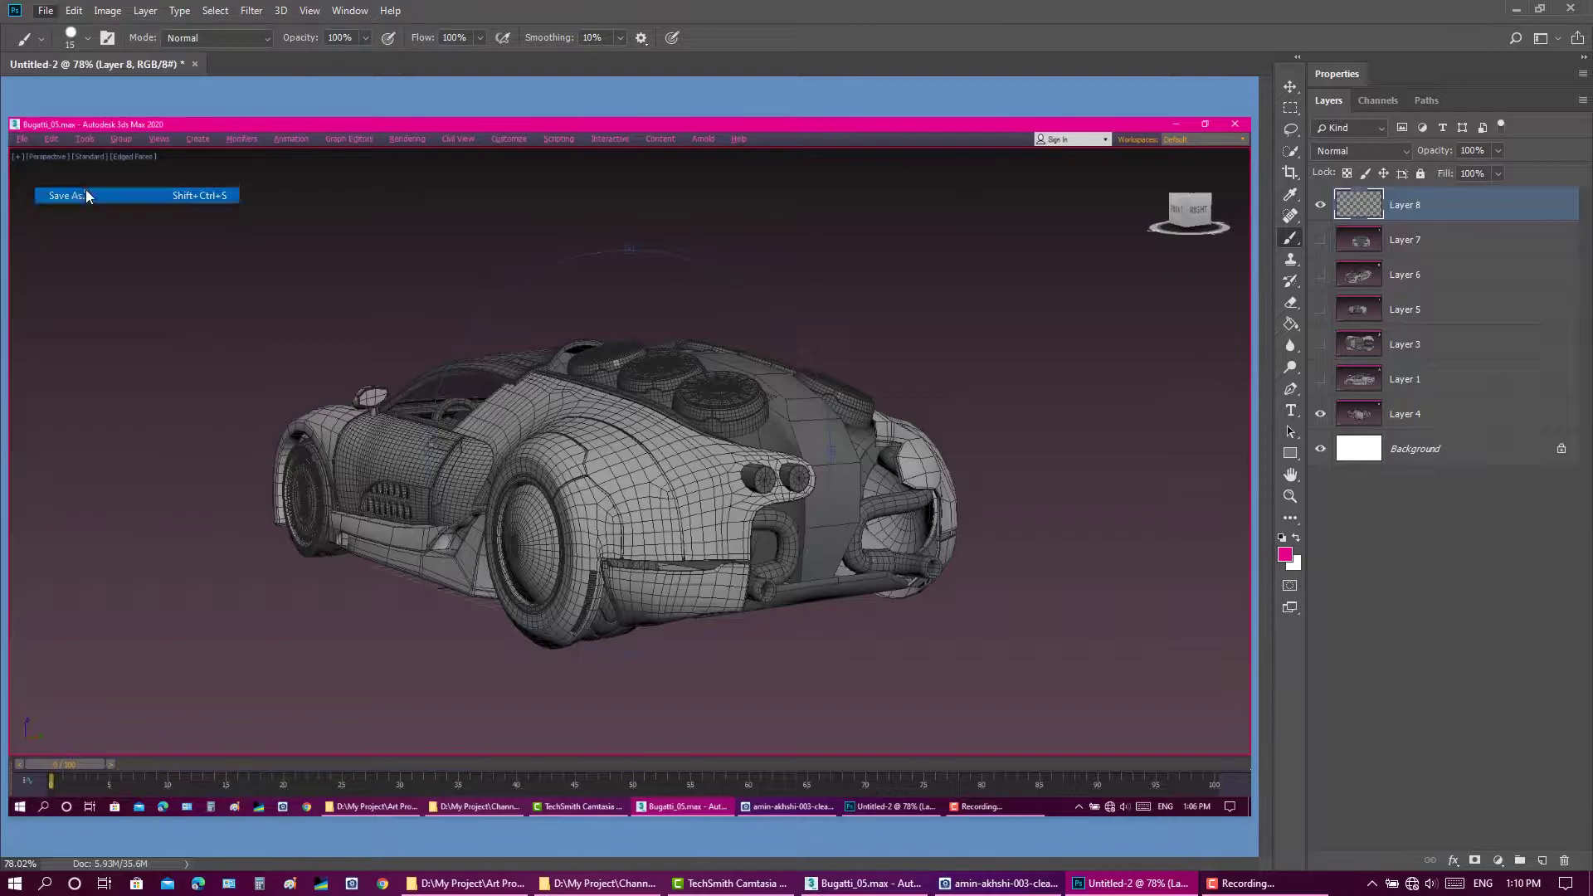
pyautogui.click(83, 196)
pyautogui.click(676, 530)
pyautogui.click(995, 250)
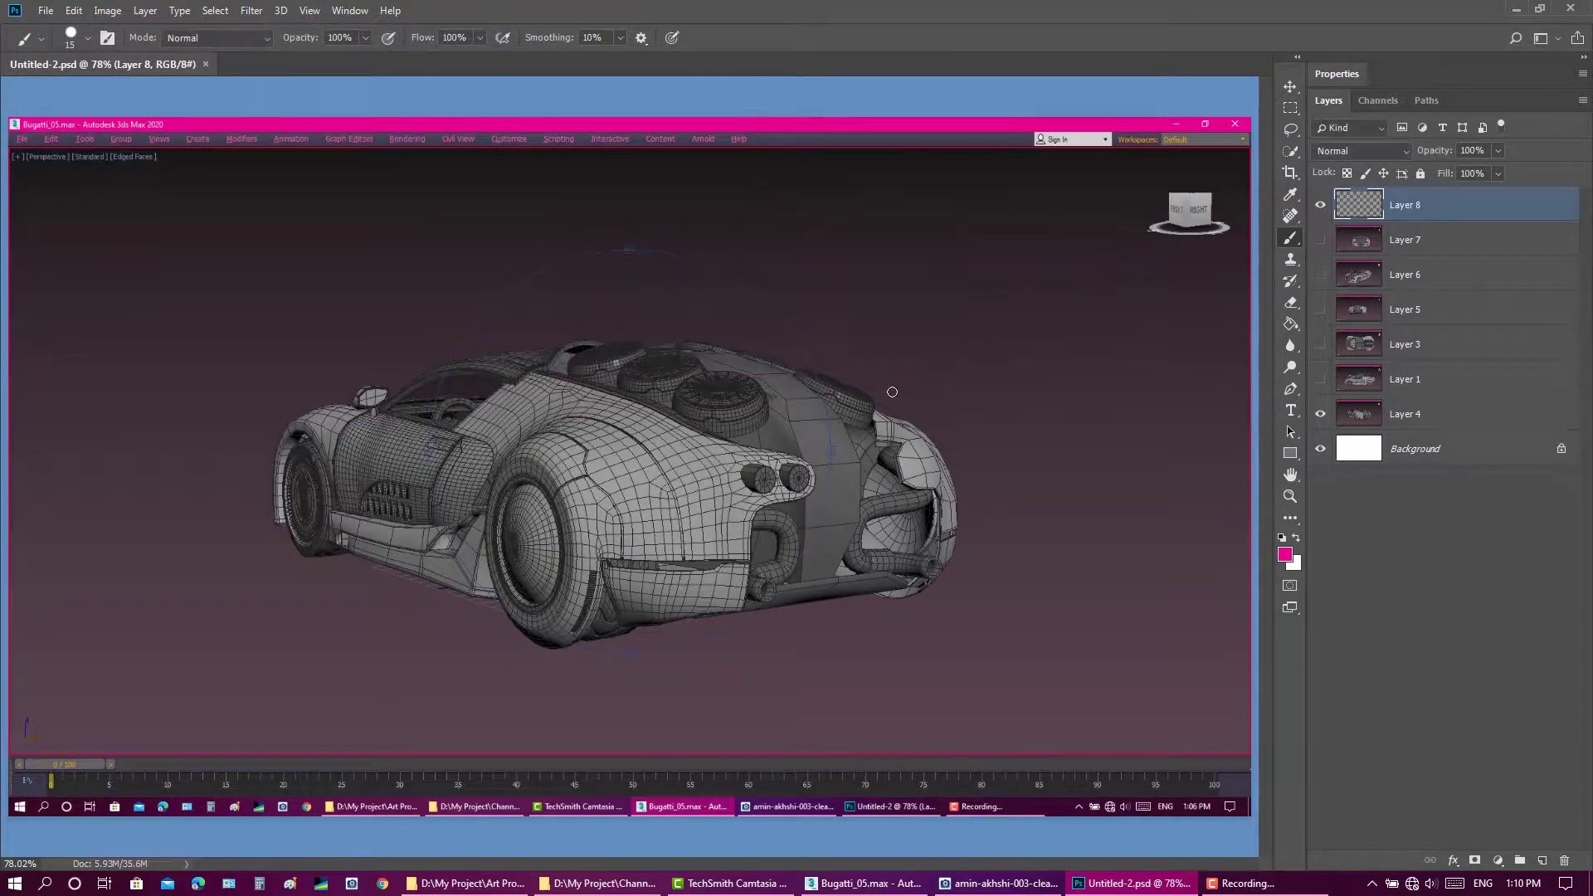
# Step: Zoom to 100% centred on the car and set the brush size to 10
pyautogui.press('z')
pyautogui.click(721, 448)
pyautogui.hotkey('ctrl', '1')
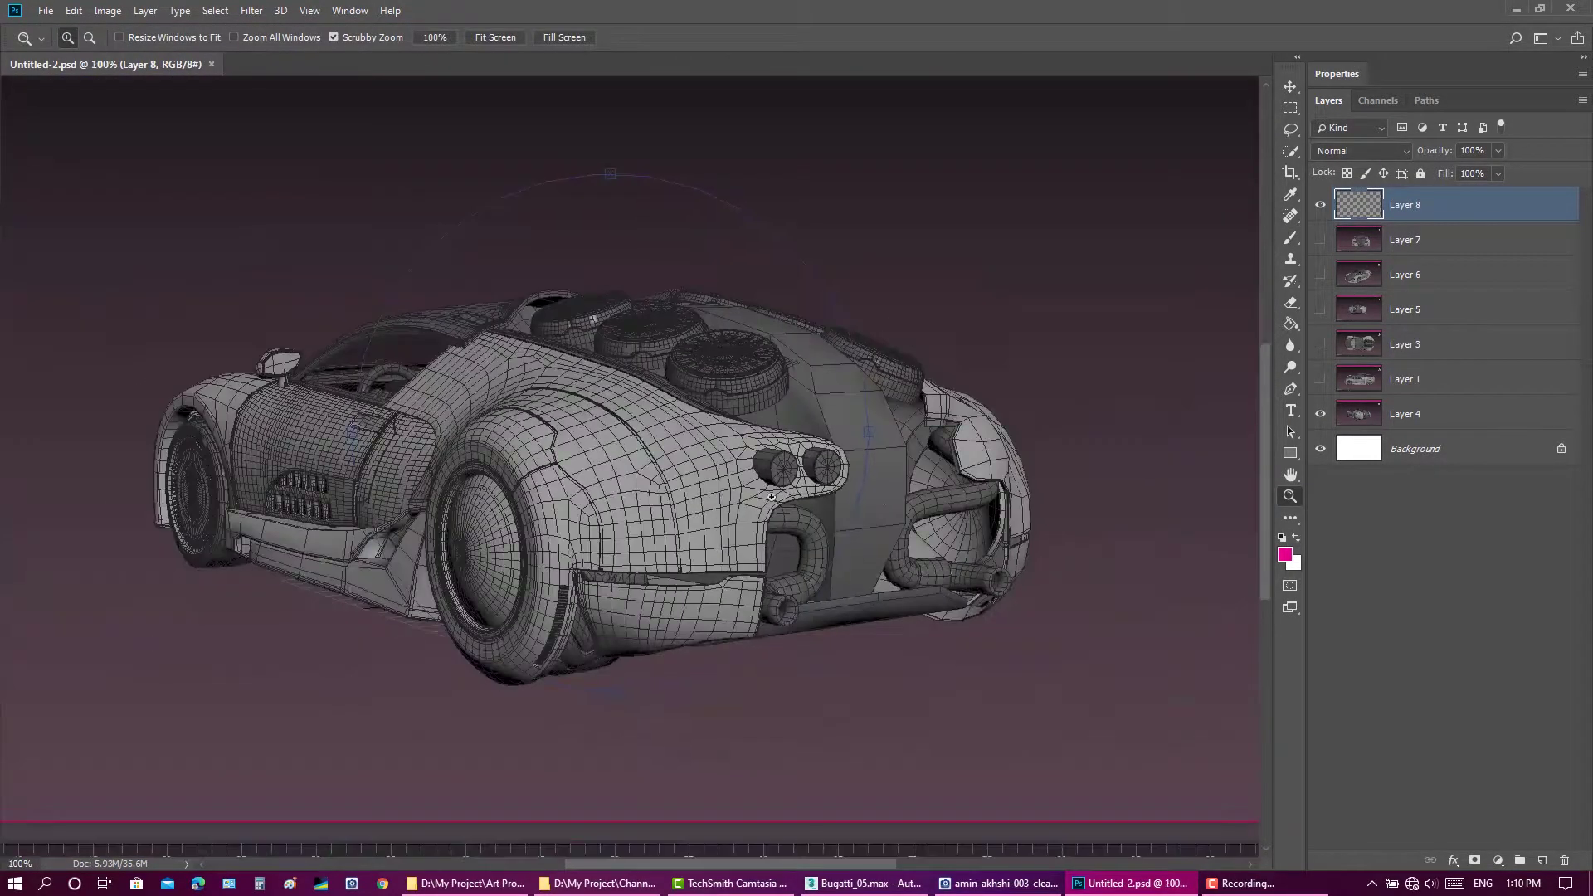
pyautogui.press('h')
pyautogui.moveTo(1249, 406); pyautogui.dragTo(1234, 407)
pyautogui.press('b')
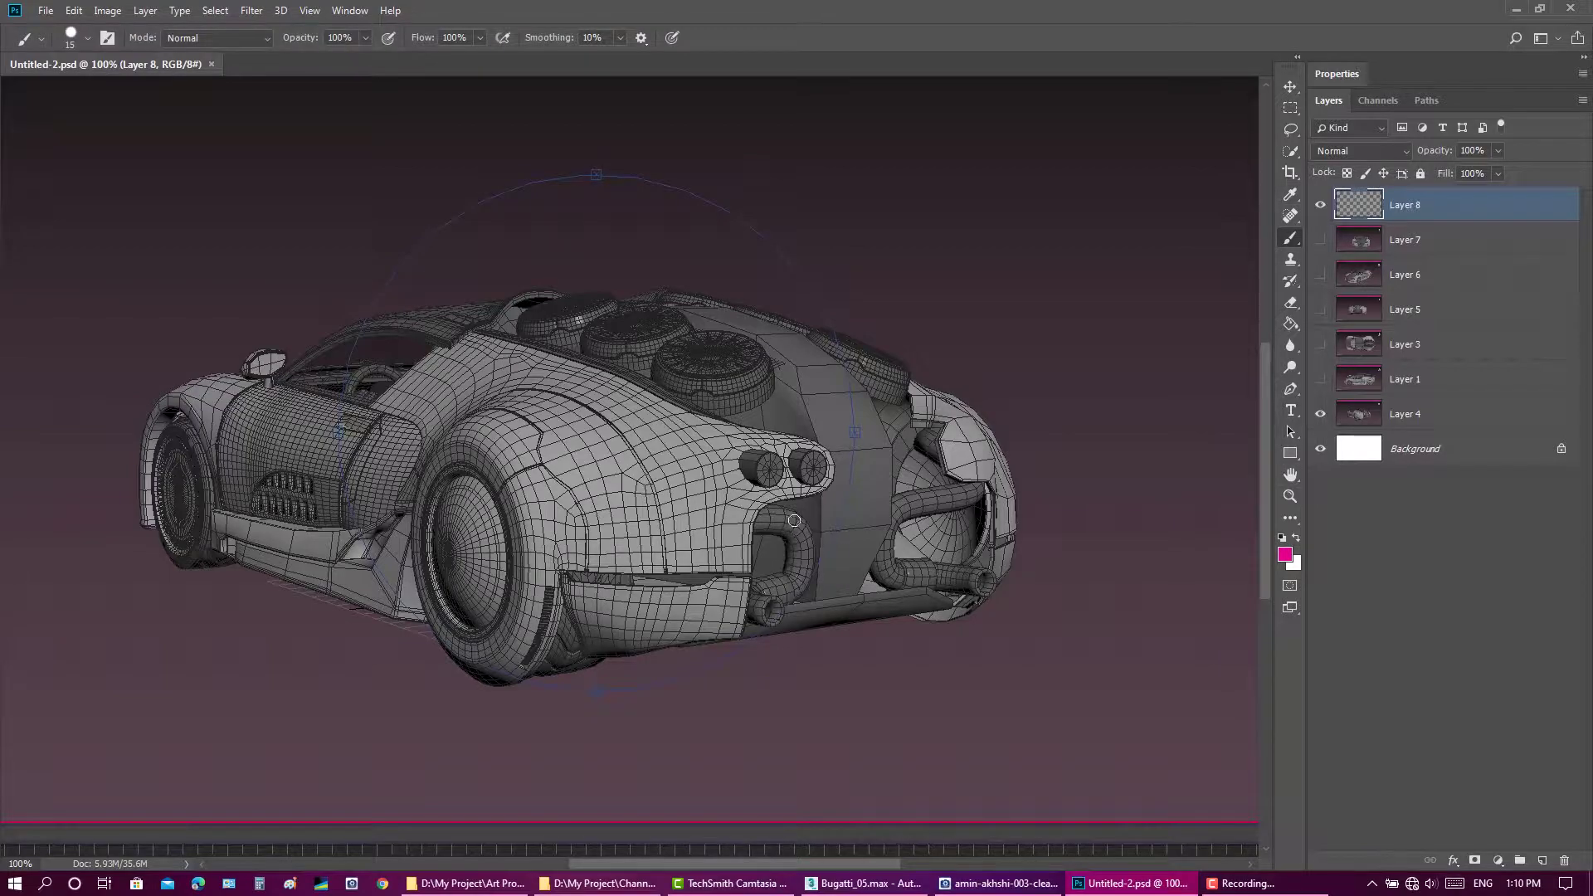
pyautogui.rightClick(817, 441)
pyautogui.press('[')
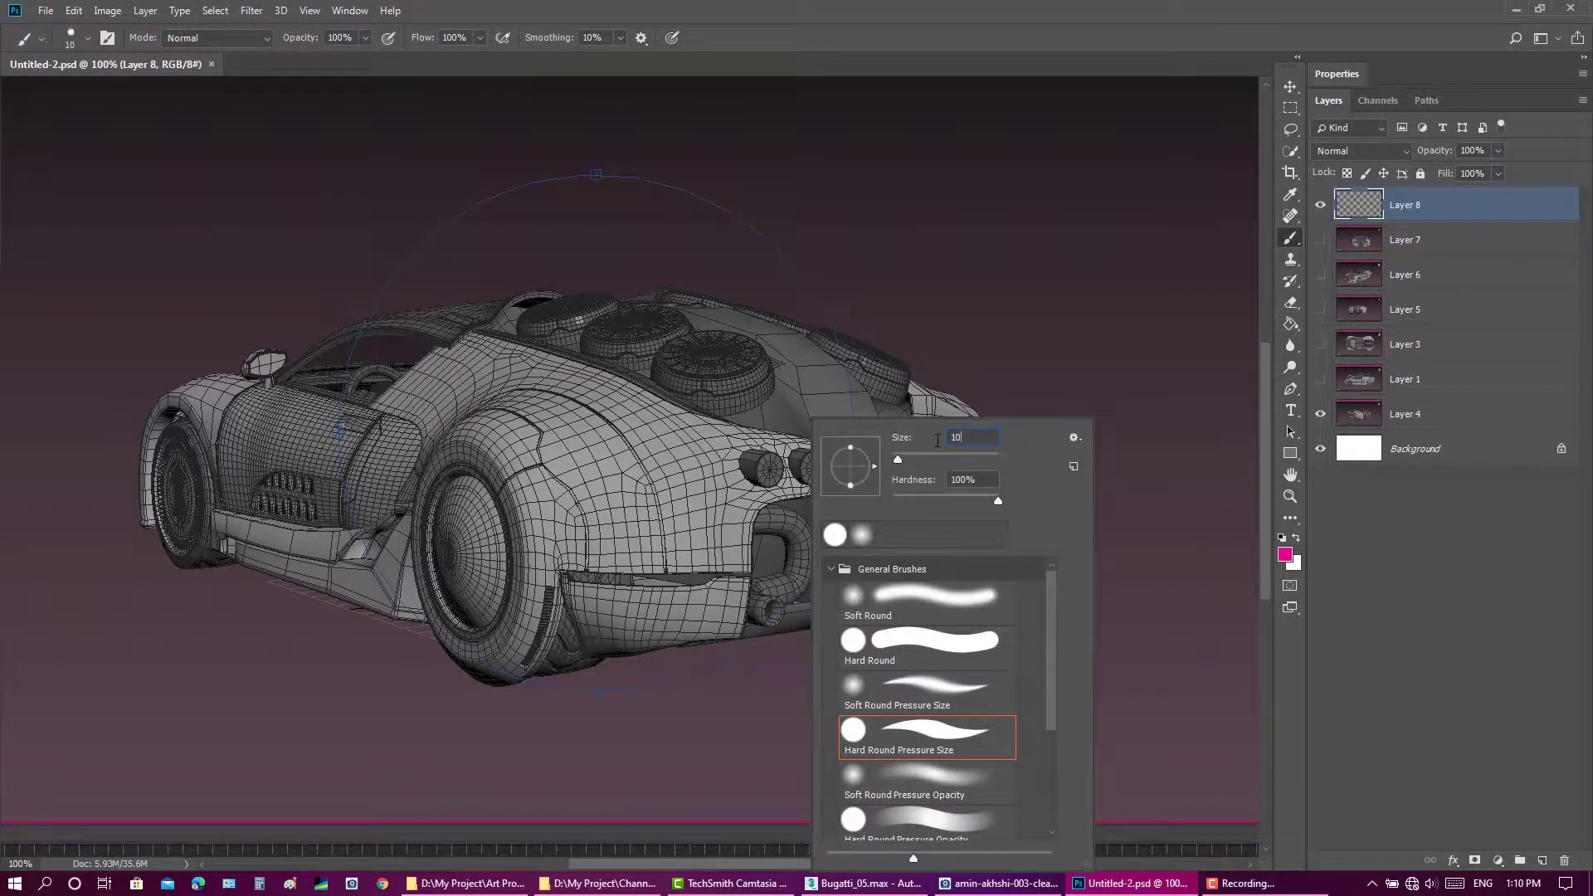
pyautogui.press('Return')
pyautogui.scroll(1, 688, 457)
pyautogui.scroll(-1, 687, 445)
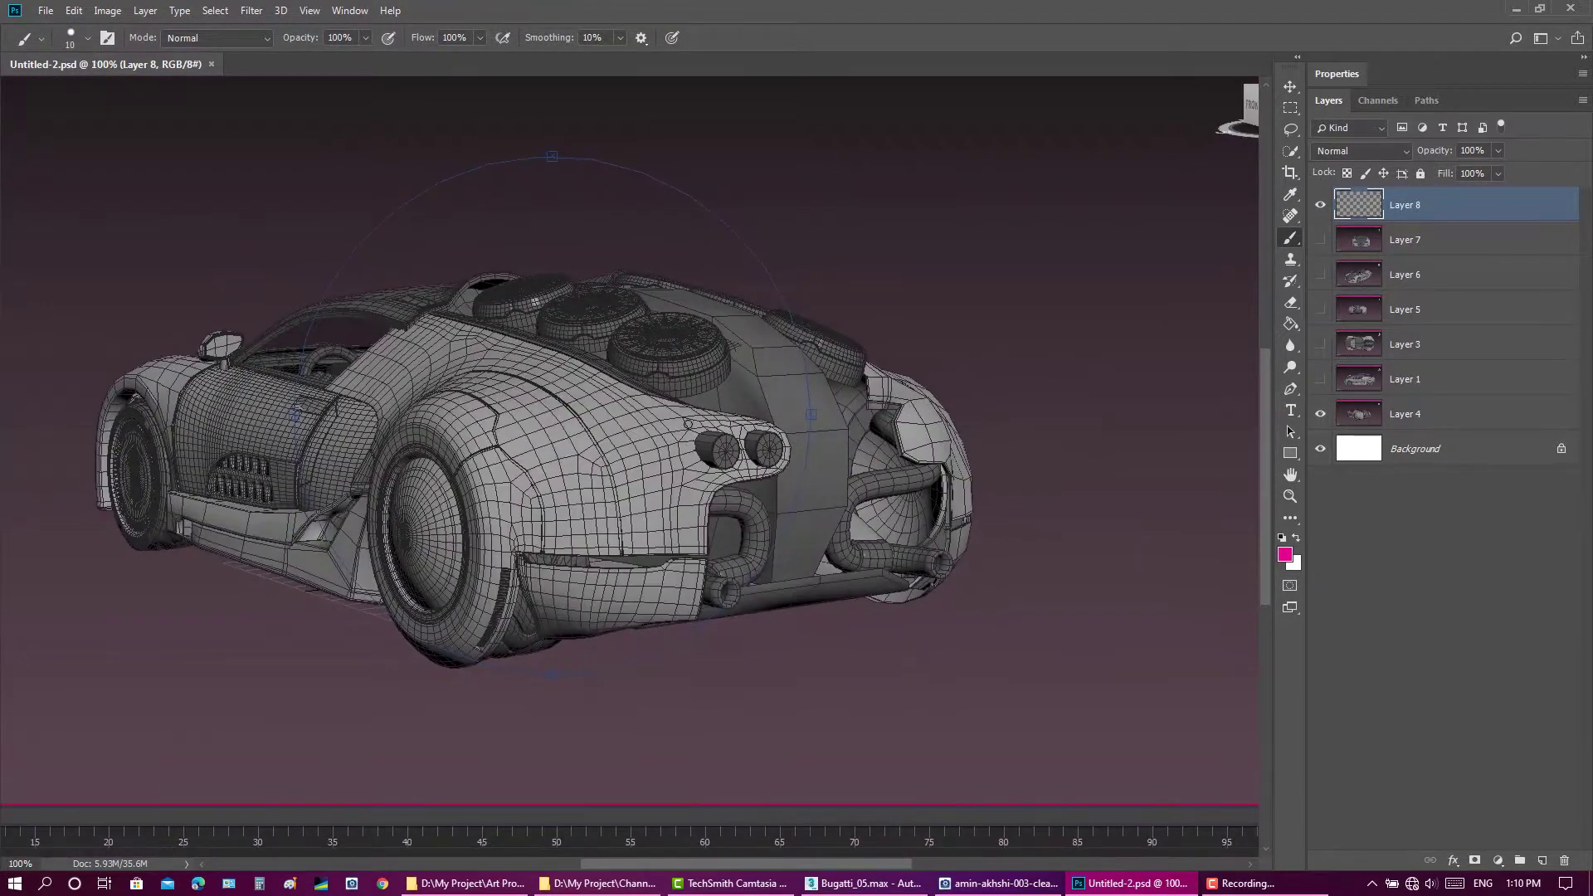
# Step: Paint pink lines above the taillights, along the rear fender and toward the exhaust
pyautogui.moveTo(767, 426); pyautogui.dragTo(706, 417)
pyautogui.moveTo(689, 417); pyautogui.dragTo(533, 361)
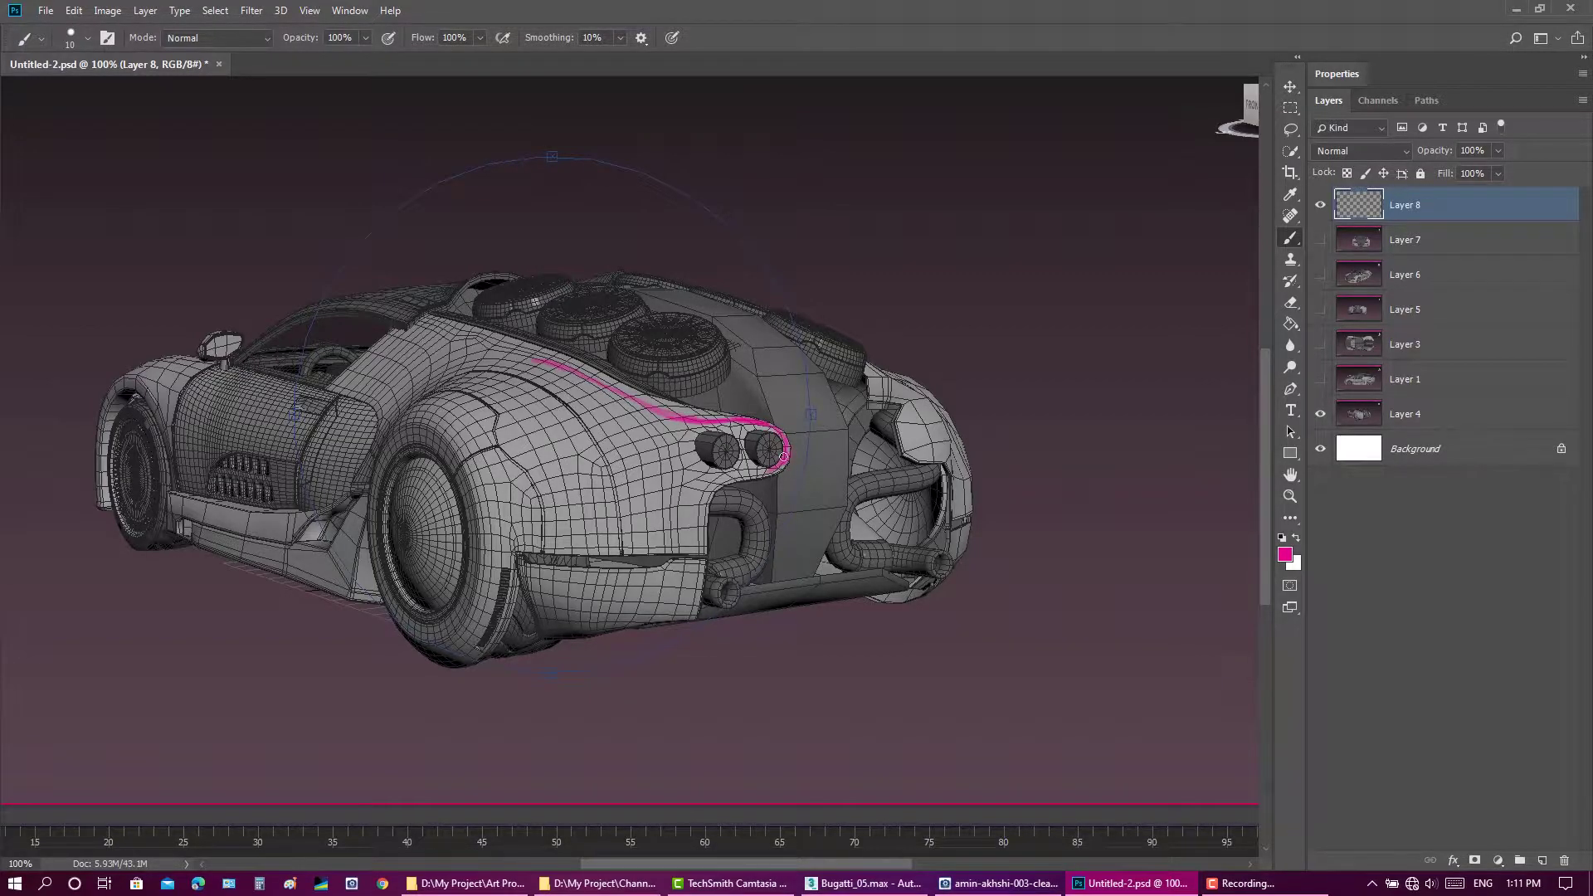
pyautogui.moveTo(784, 456); pyautogui.dragTo(709, 471)
pyautogui.moveTo(620, 407); pyautogui.dragTo(705, 552)
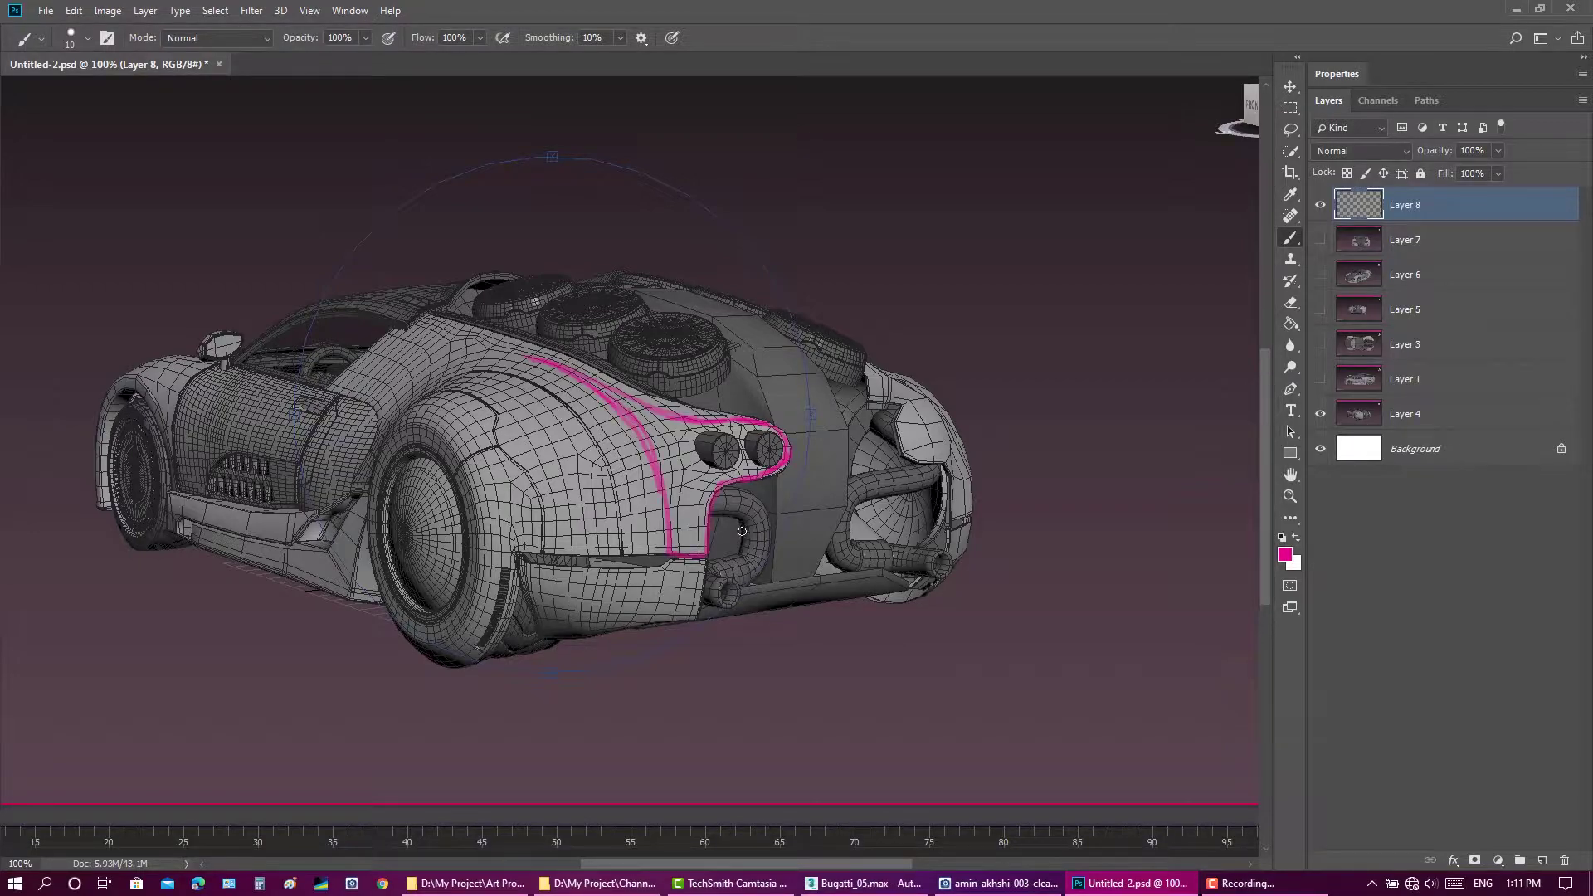
pyautogui.moveTo(631, 420); pyautogui.dragTo(717, 479)
# Step: Undo an eraser attempt, then outline the right exhaust tip and thicken the pink curve
pyautogui.press('e')
pyautogui.rightClick(665, 416)
pyautogui.press('Return')
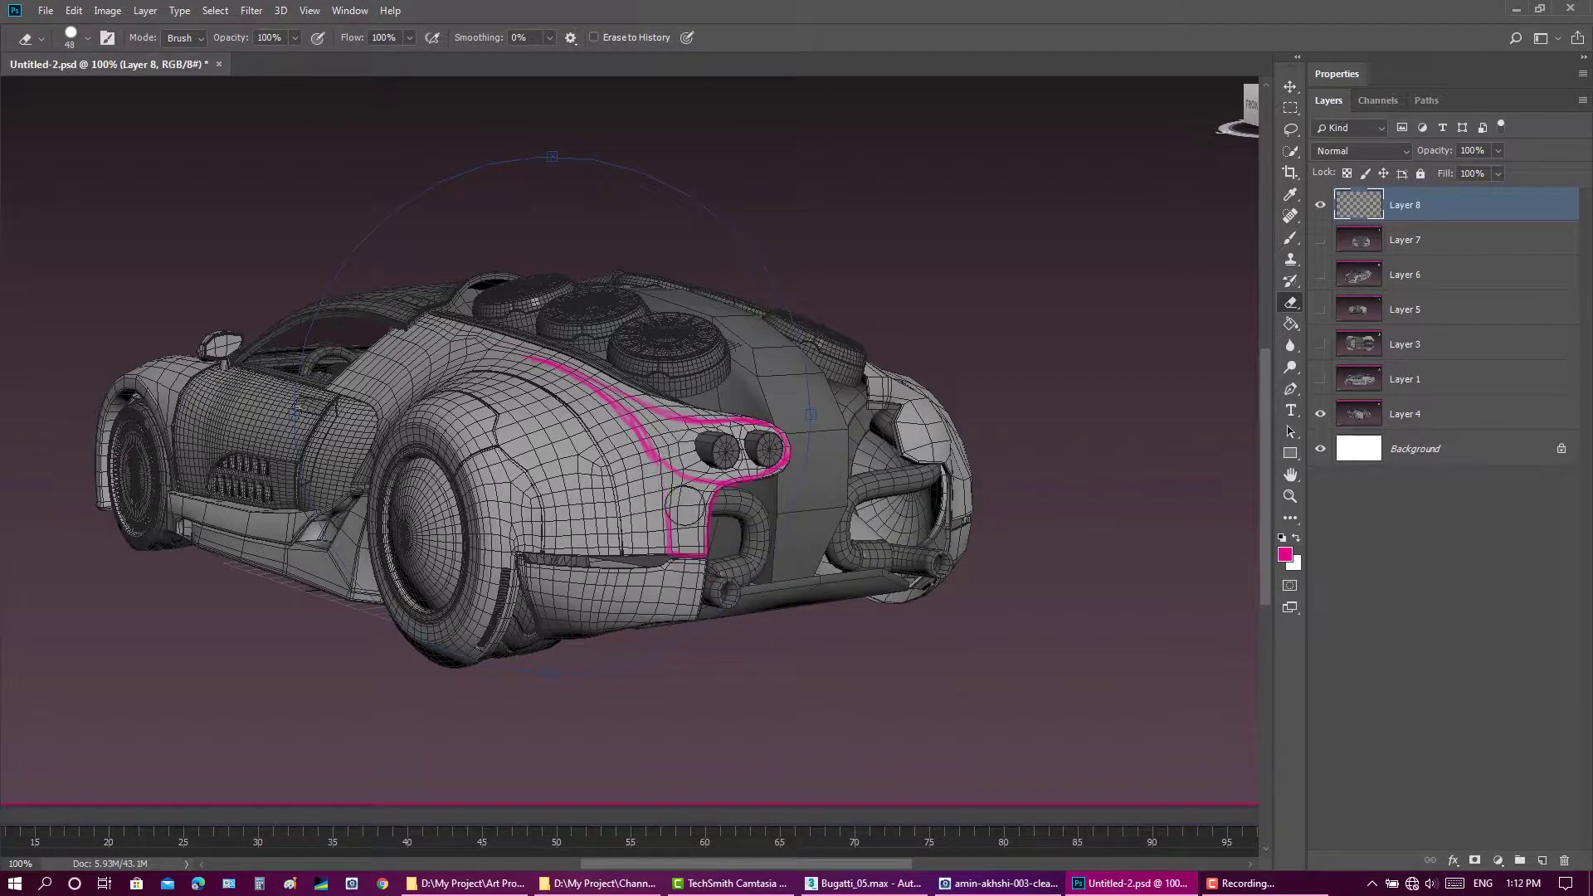
pyautogui.moveTo(669, 524); pyautogui.dragTo(669, 506)
pyautogui.hotkey('ctrl', 'z')
pyautogui.click(1291, 241)
pyautogui.moveTo(742, 425); pyautogui.dragTo(753, 472)
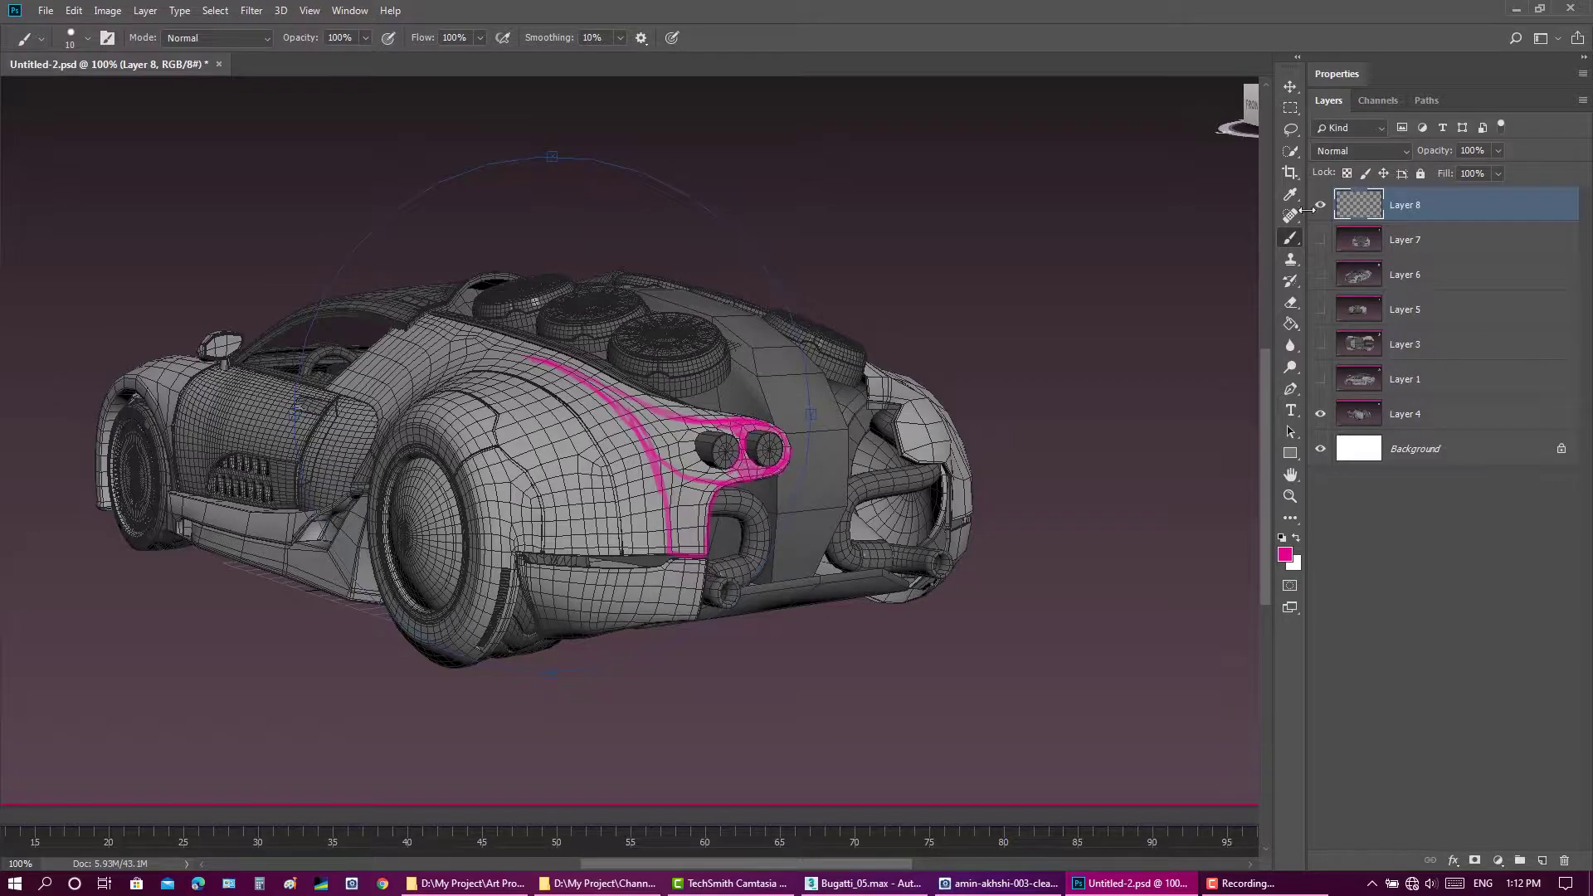
pyautogui.moveTo(593, 377)
pyautogui.mouseDown()
pyautogui.moveTo(701, 433)
pyautogui.moveTo(676, 440)
pyautogui.moveTo(693, 472)
pyautogui.moveTo(704, 467)
pyautogui.moveTo(676, 515)
pyautogui.moveTo(697, 497)
pyautogui.moveTo(688, 535)
pyautogui.moveTo(703, 540)
pyautogui.moveTo(710, 478)
pyautogui.moveTo(676, 514)
pyautogui.moveTo(680, 431)
pyautogui.moveTo(643, 415)
pyautogui.mouseUp()
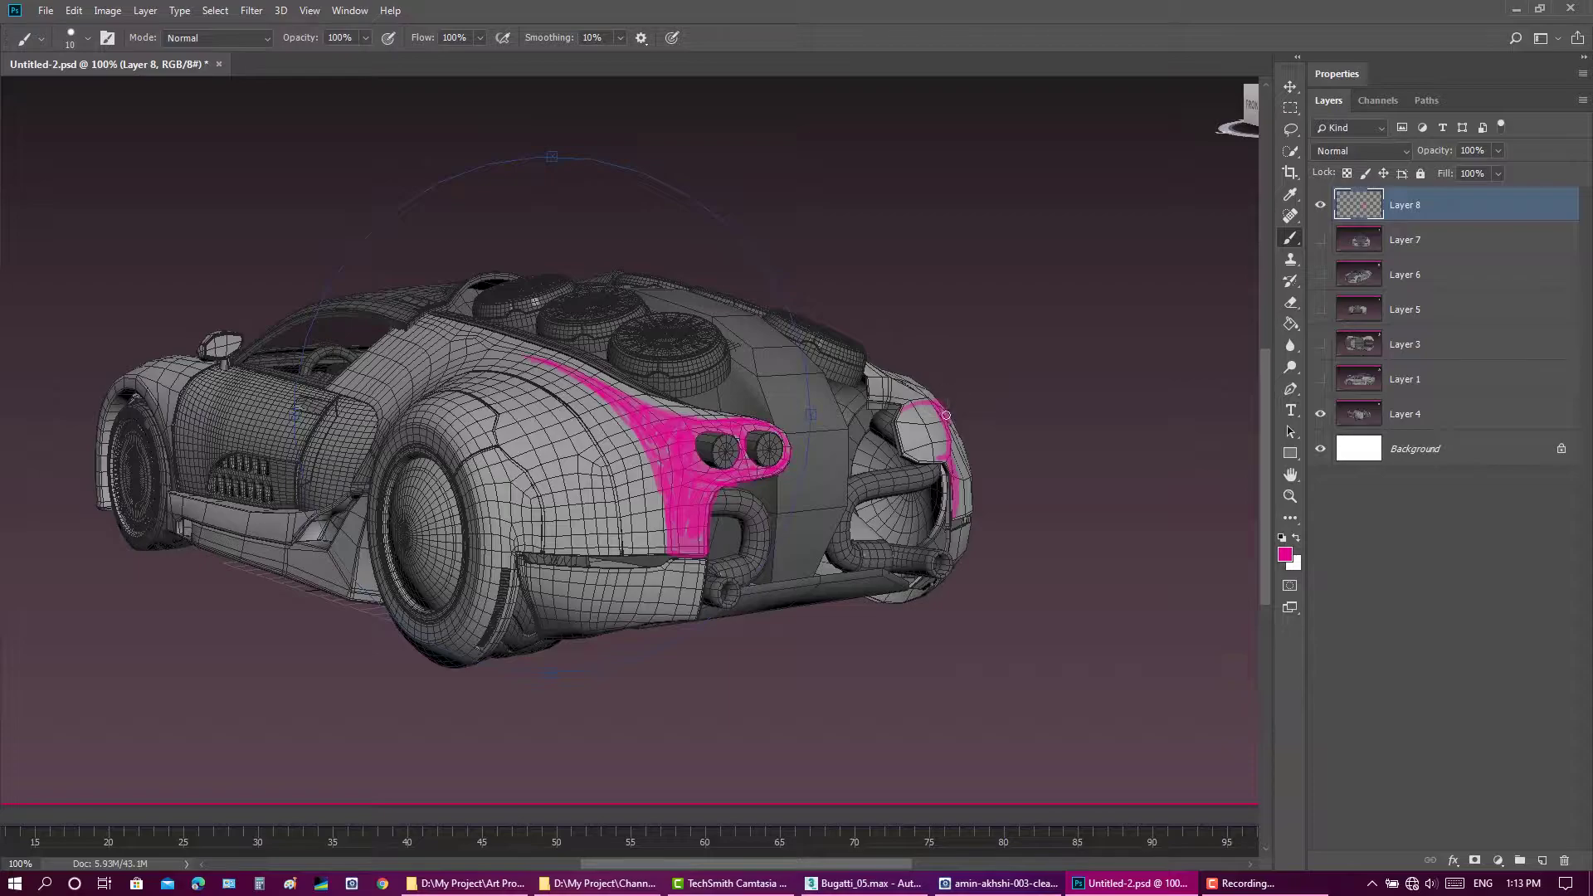
# Step: Paint pink along the right rear edge, upper rear corner panel and lower rear strip, then save
pyautogui.moveTo(946, 414); pyautogui.dragTo(963, 513)
pyautogui.moveTo(941, 448)
pyautogui.mouseDown()
pyautogui.moveTo(938, 412)
pyautogui.moveTo(911, 448)
pyautogui.mouseUp()
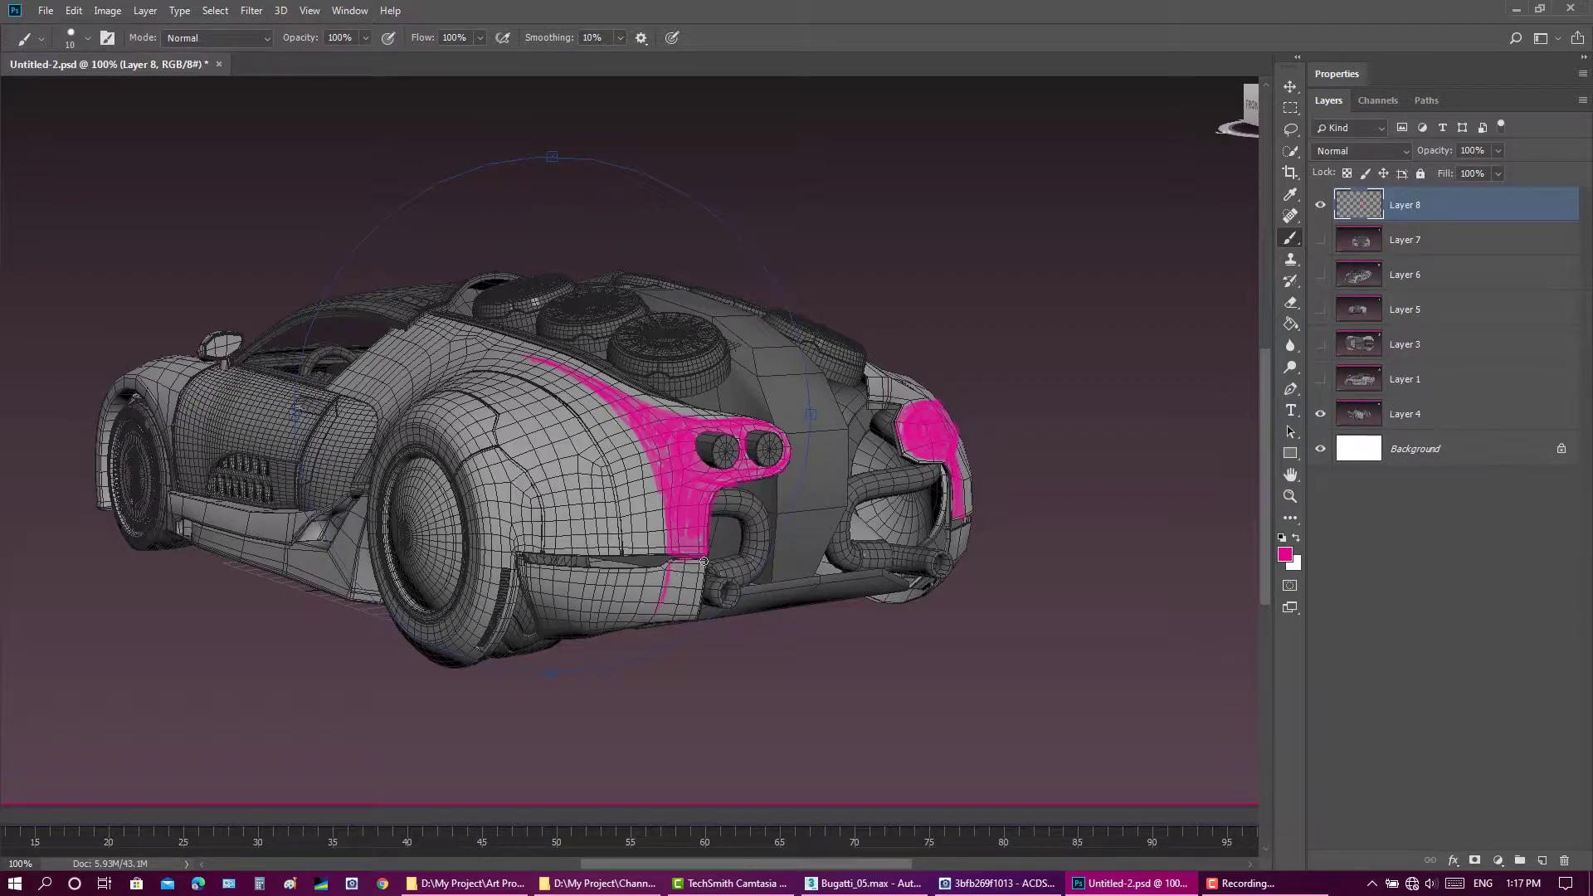
pyautogui.moveTo(678, 599); pyautogui.dragTo(699, 562)
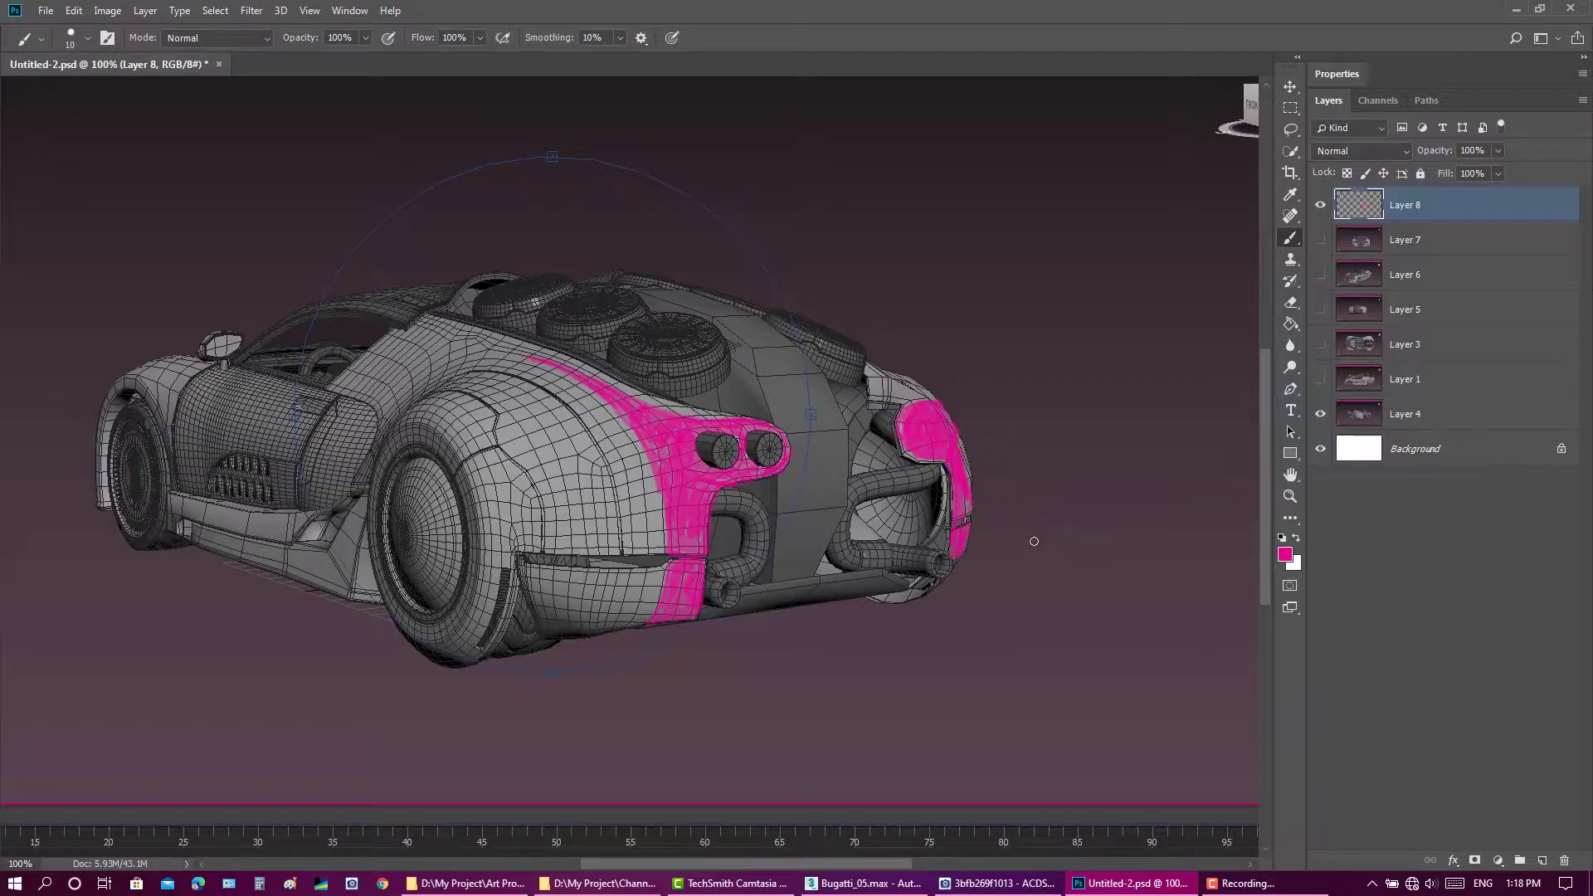
pyautogui.hotkey('ctrl', 's')
# Step: Paint and trim a pink blob on the side body, then trace pink lower-edge strokes
pyautogui.moveTo(423, 354)
pyautogui.mouseDown()
pyautogui.moveTo(388, 362)
pyautogui.moveTo(393, 384)
pyautogui.mouseUp()
pyautogui.click(1290, 302)
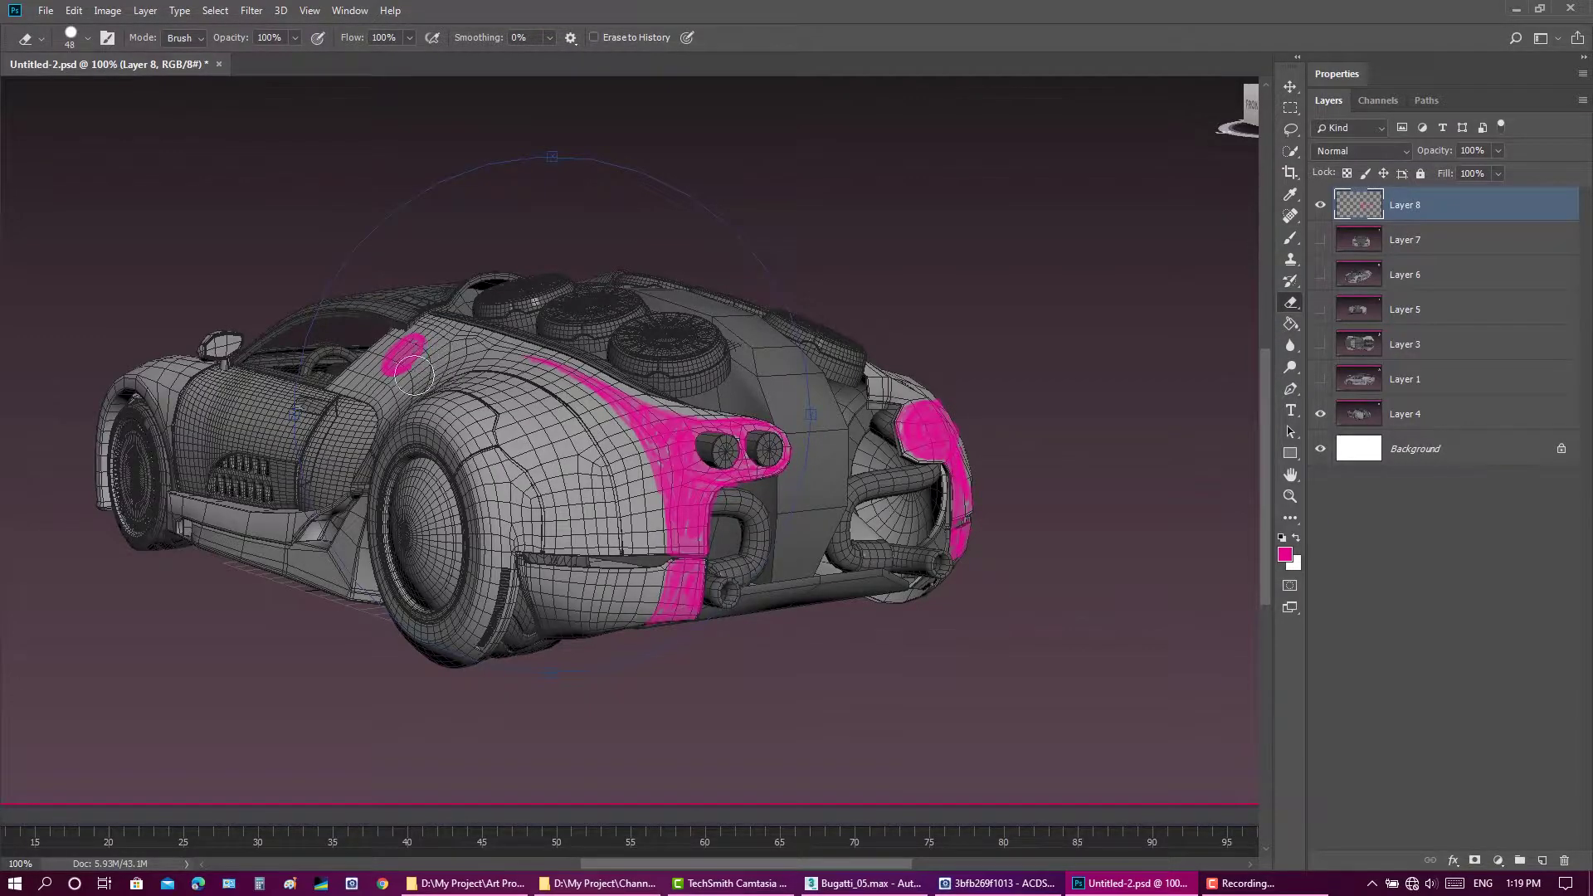
pyautogui.click(416, 363)
pyautogui.click(1290, 238)
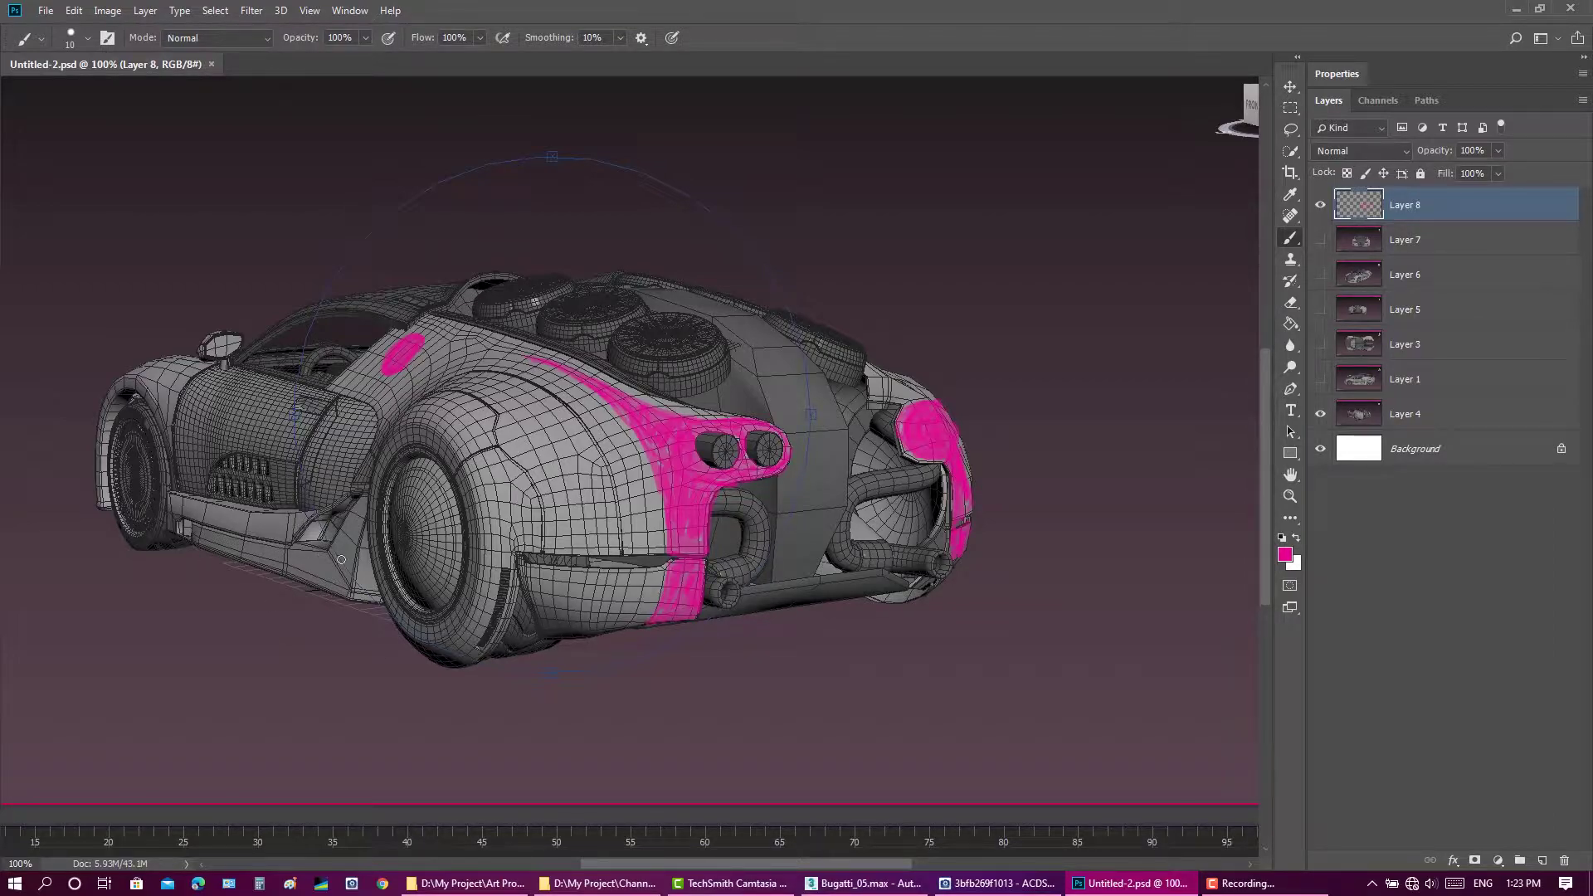
pyautogui.click(346, 537)
pyautogui.moveTo(635, 555)
pyautogui.mouseDown()
pyautogui.moveTo(523, 560)
pyautogui.moveTo(672, 564)
pyautogui.moveTo(628, 560)
pyautogui.mouseUp()
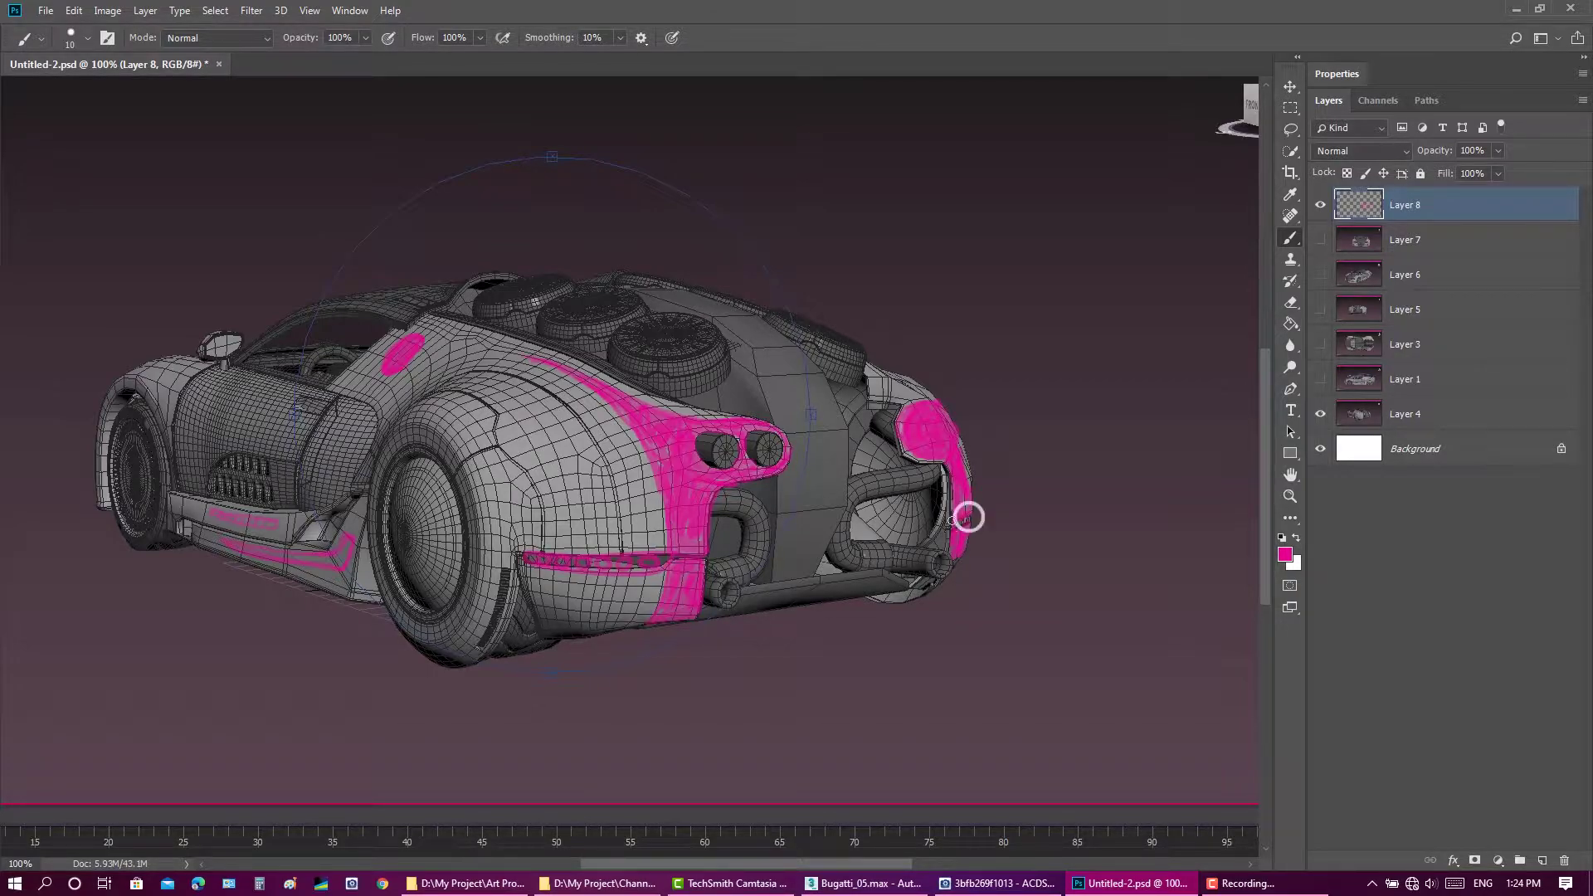
pyautogui.moveTo(967, 516); pyautogui.dragTo(963, 526)
# Step: Switch to green and paint lines around the exhaust, down to the bumper and fender edge, then save
pyautogui.click(1285, 554)
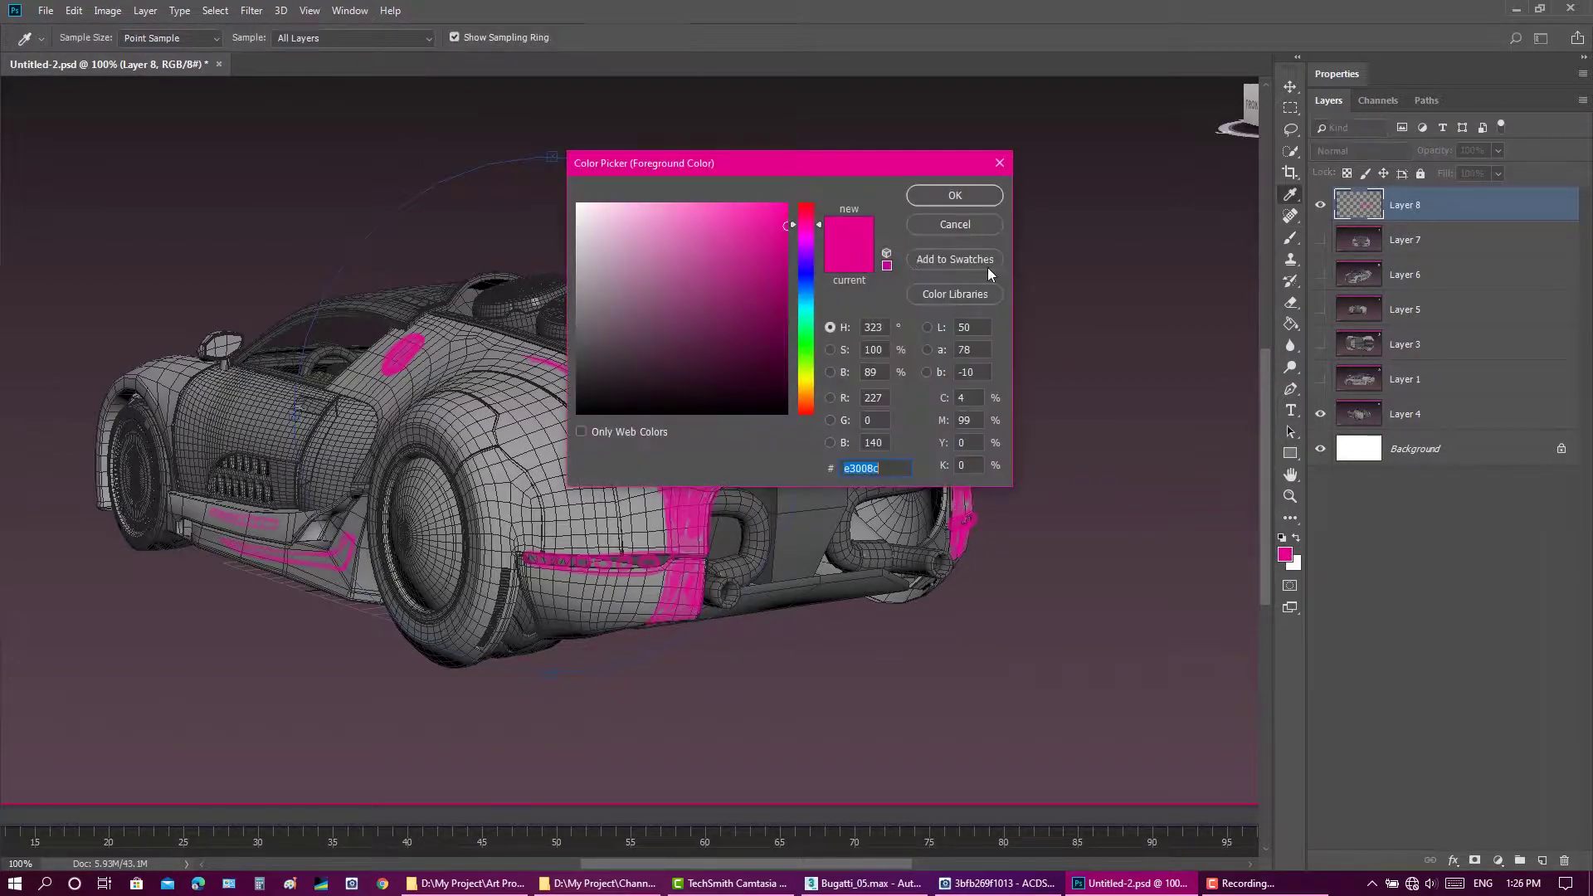
pyautogui.click(817, 373)
pyautogui.click(938, 195)
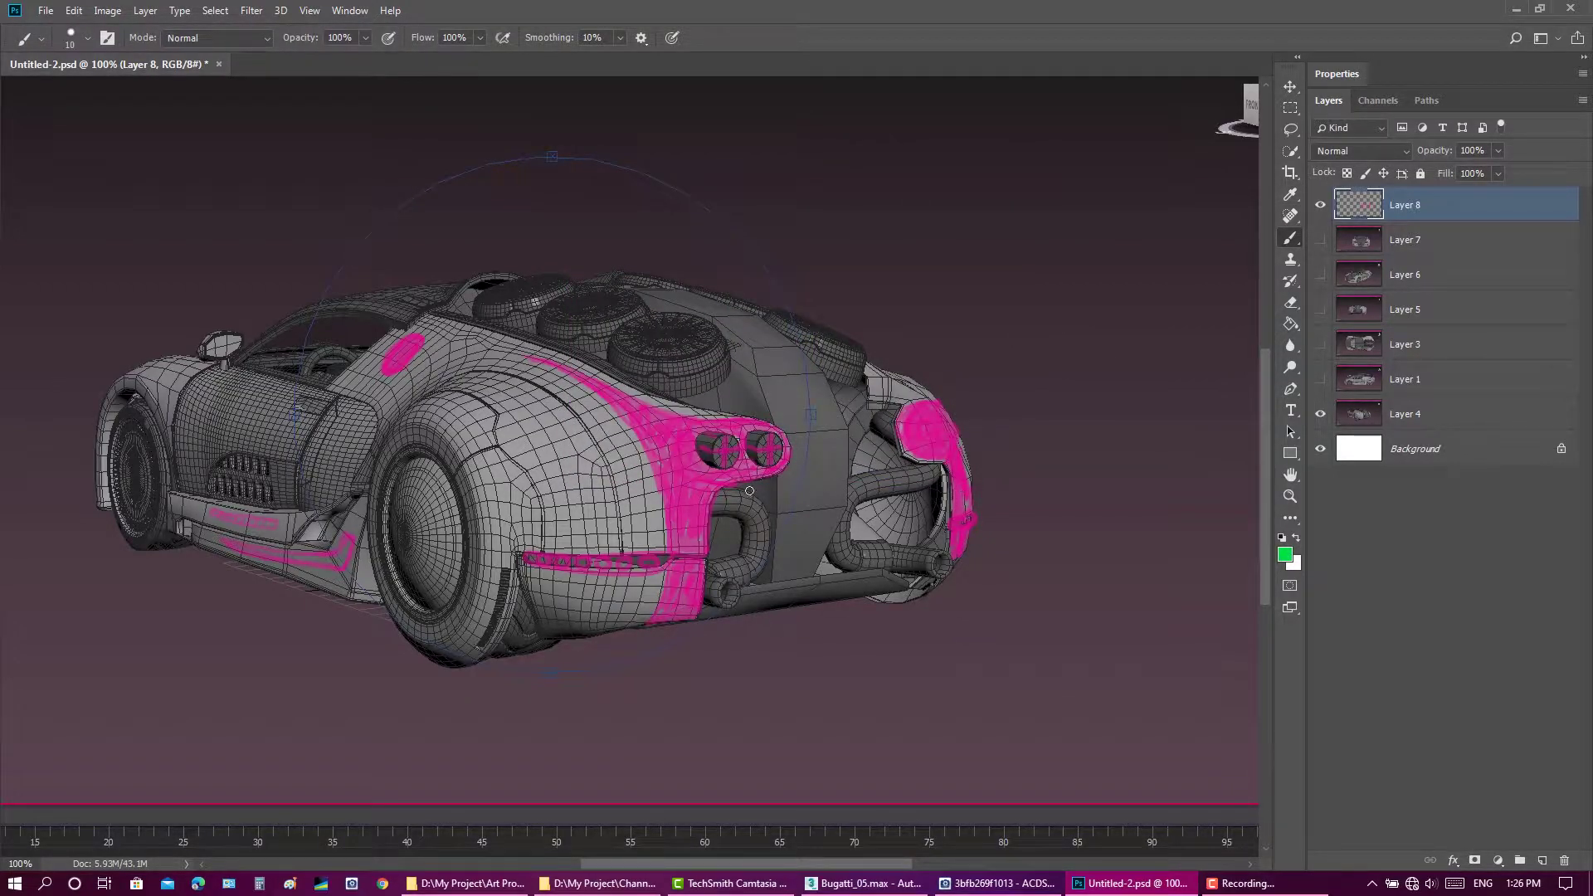
pyautogui.moveTo(781, 475)
pyautogui.mouseDown()
pyautogui.moveTo(715, 502)
pyautogui.moveTo(701, 612)
pyautogui.mouseUp()
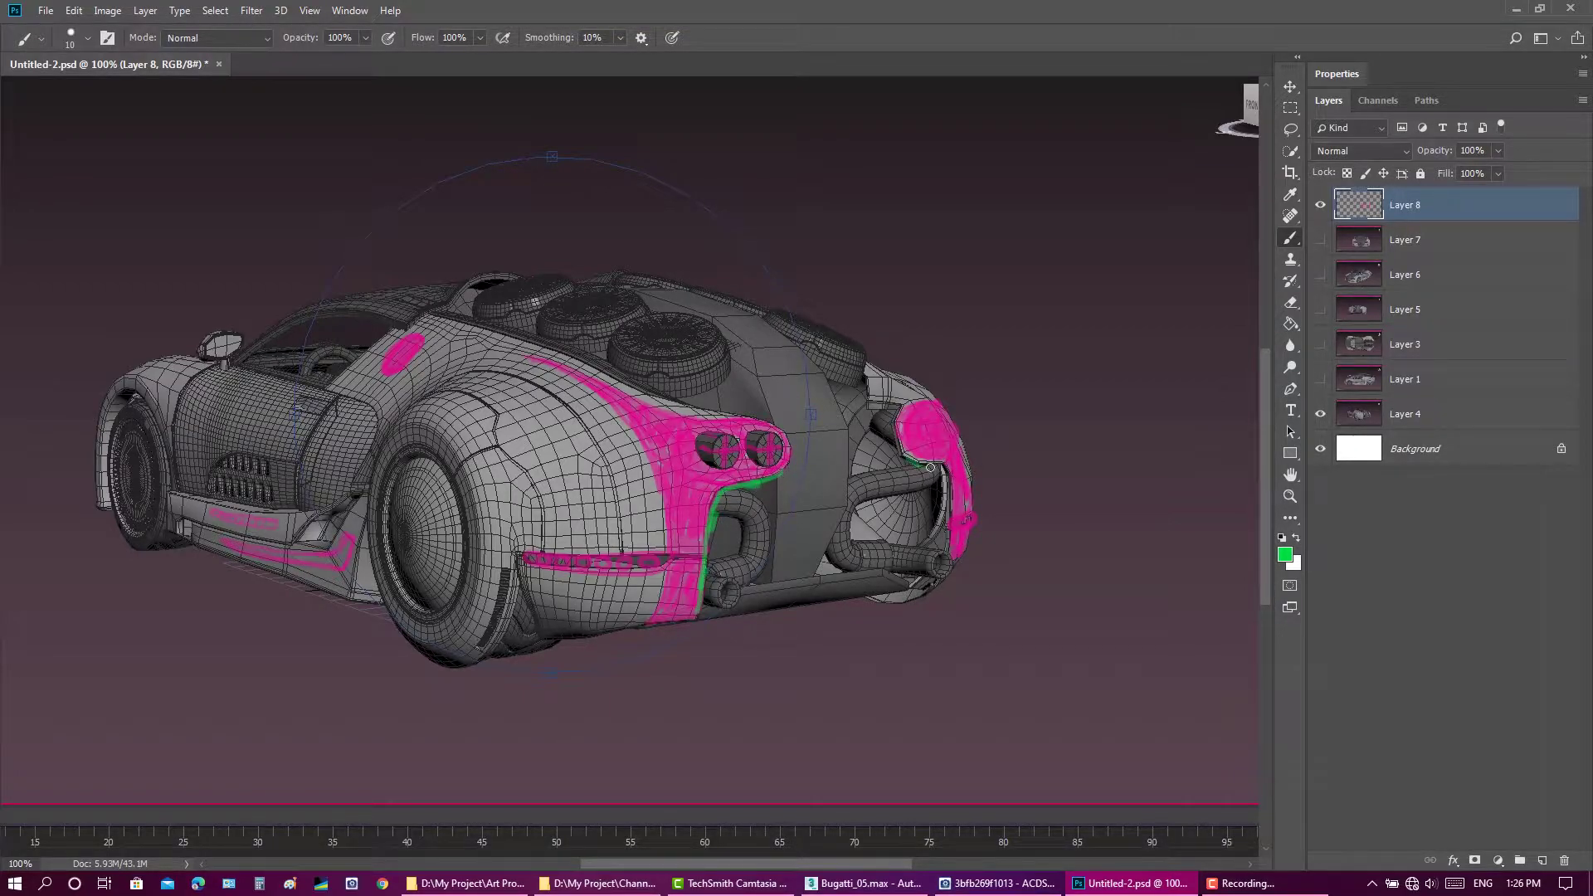
pyautogui.moveTo(906, 457)
pyautogui.mouseDown()
pyautogui.moveTo(942, 471)
pyautogui.moveTo(940, 548)
pyautogui.mouseUp()
pyautogui.moveTo(939, 469); pyautogui.dragTo(920, 463)
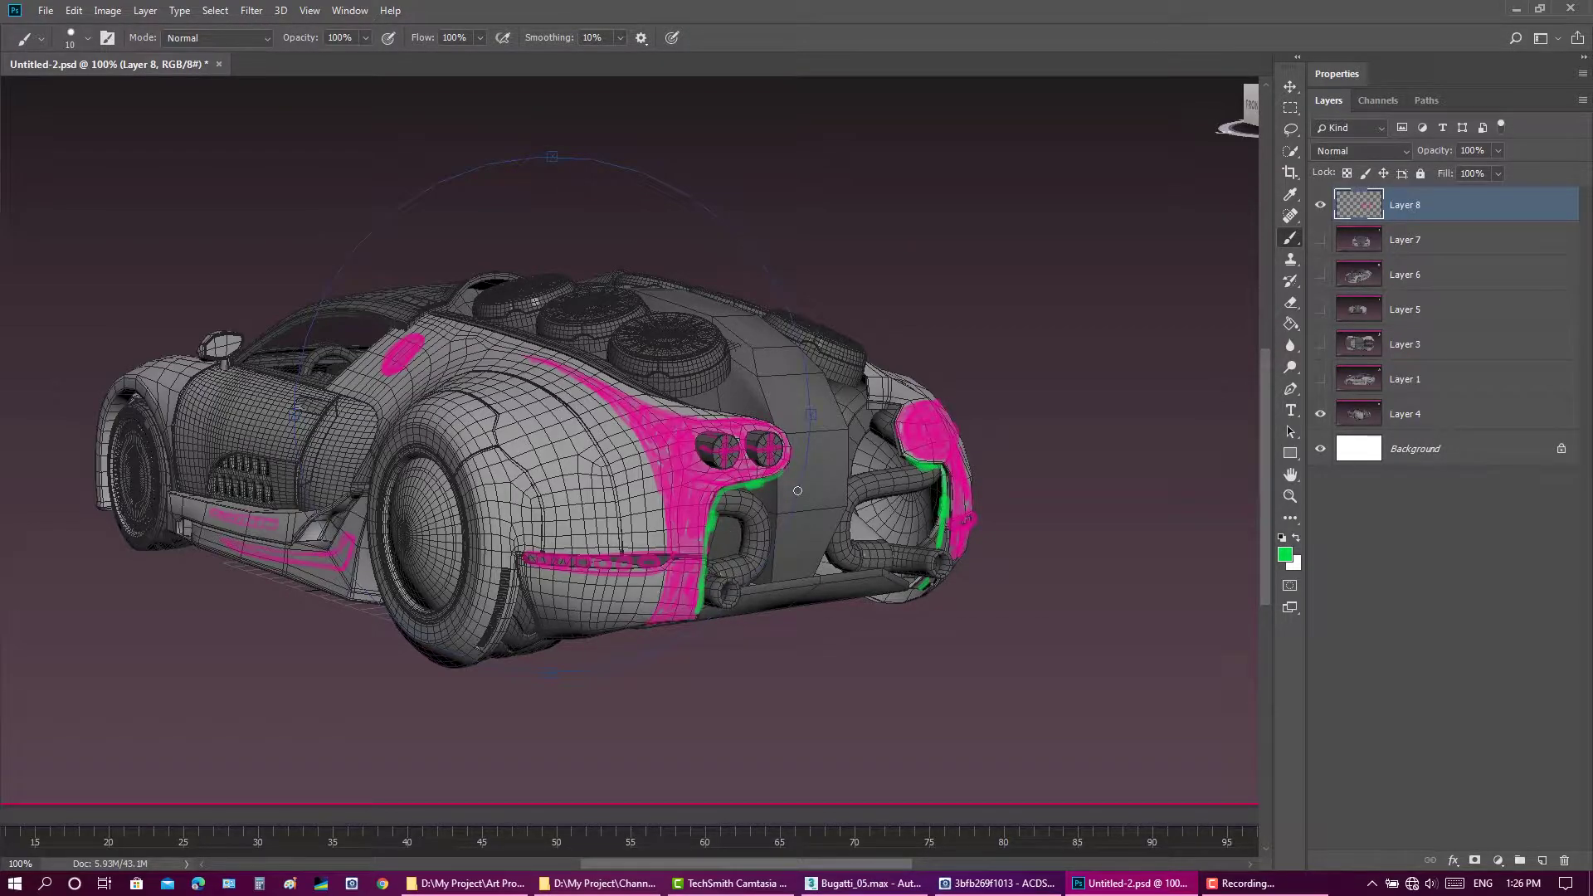
pyautogui.hotkey('ctrl', 's')
# Step: Outline the side blob and lower rear edge in green, then move Layer 8 above Layer 4
pyautogui.moveTo(393, 366); pyautogui.dragTo(410, 351)
pyautogui.moveTo(730, 615)
pyautogui.mouseDown()
pyautogui.moveTo(867, 592)
pyautogui.moveTo(836, 604)
pyautogui.moveTo(821, 607)
pyautogui.moveTo(867, 574)
pyautogui.mouseUp()
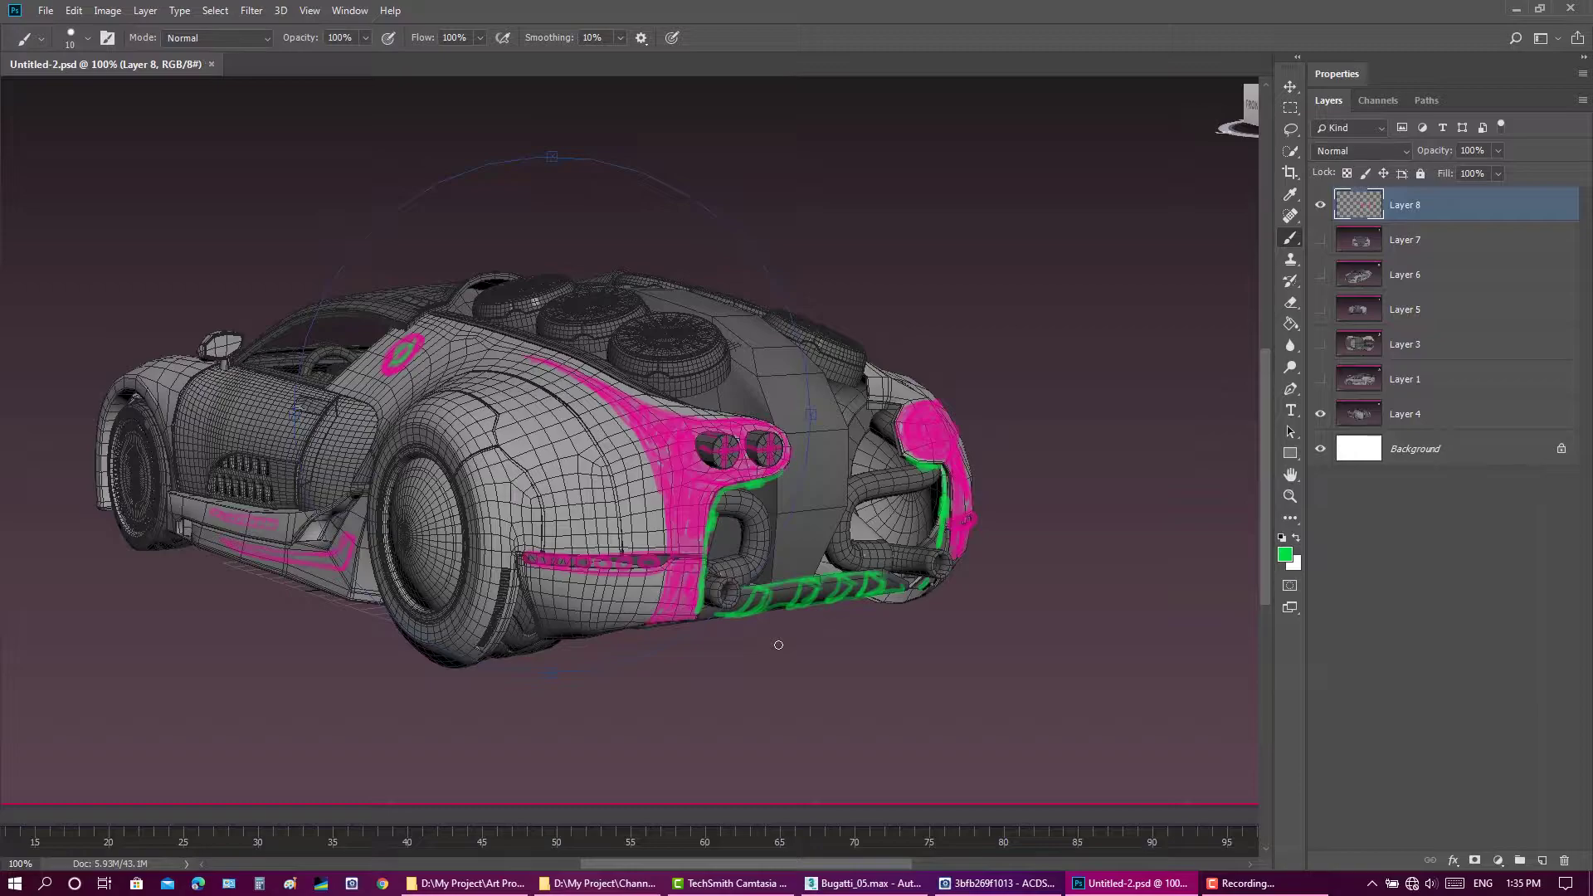
pyautogui.moveTo(1427, 204); pyautogui.dragTo(1438, 394)
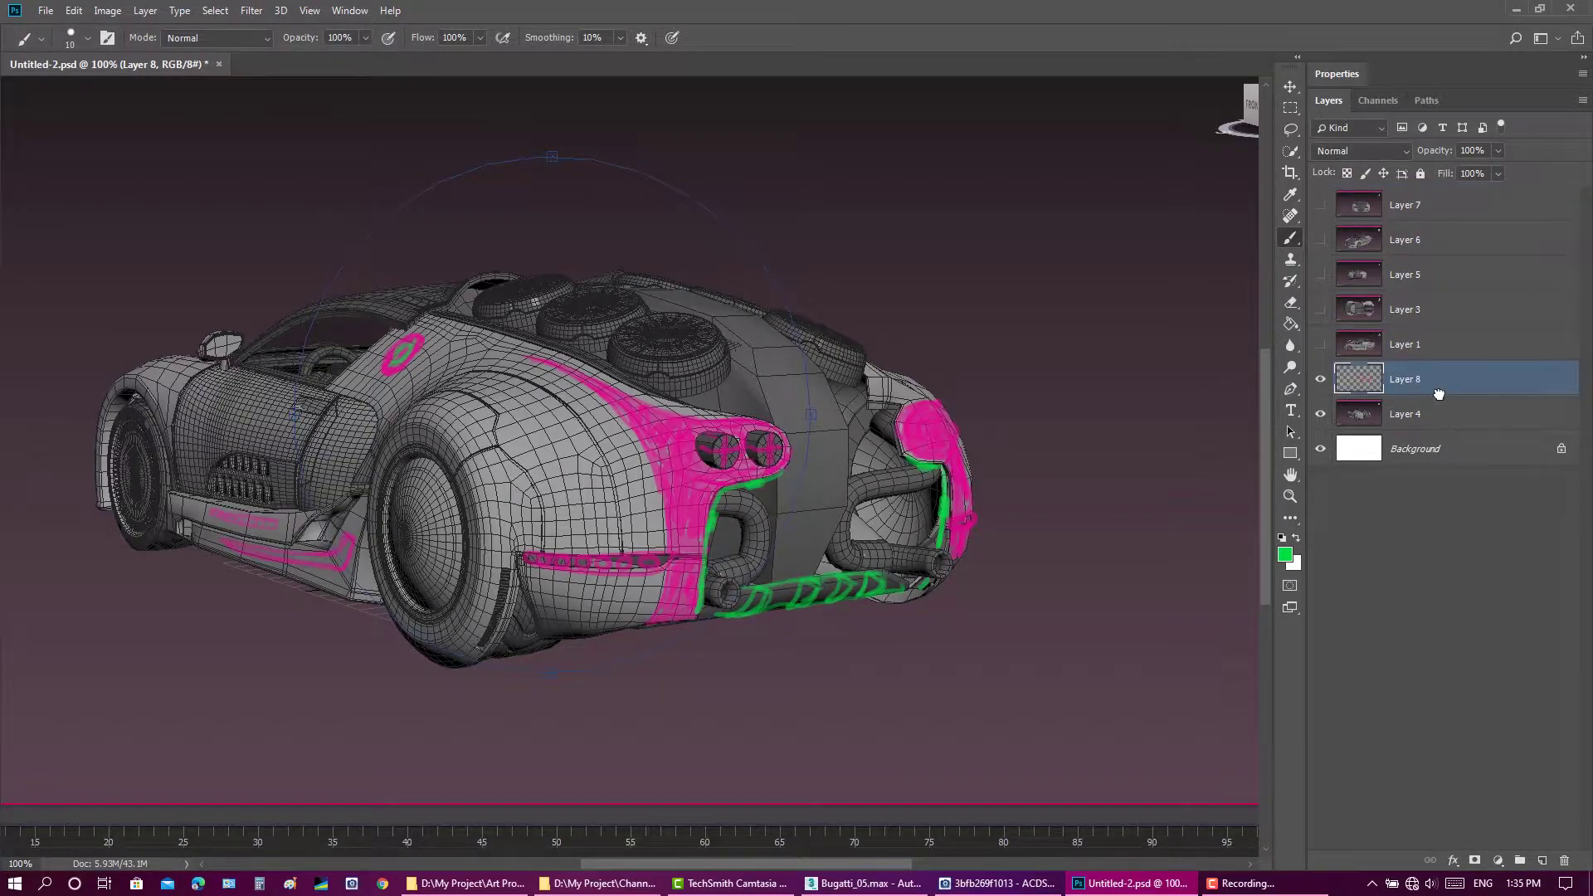
# Step: Add a new empty layer over the front three-quarter render Layer 6, hiding the other views
pyautogui.click(1320, 240)
pyautogui.click(1320, 275)
pyautogui.click(1320, 275)
pyautogui.click(1320, 240)
pyautogui.moveTo(1410, 239); pyautogui.dragTo(1421, 361)
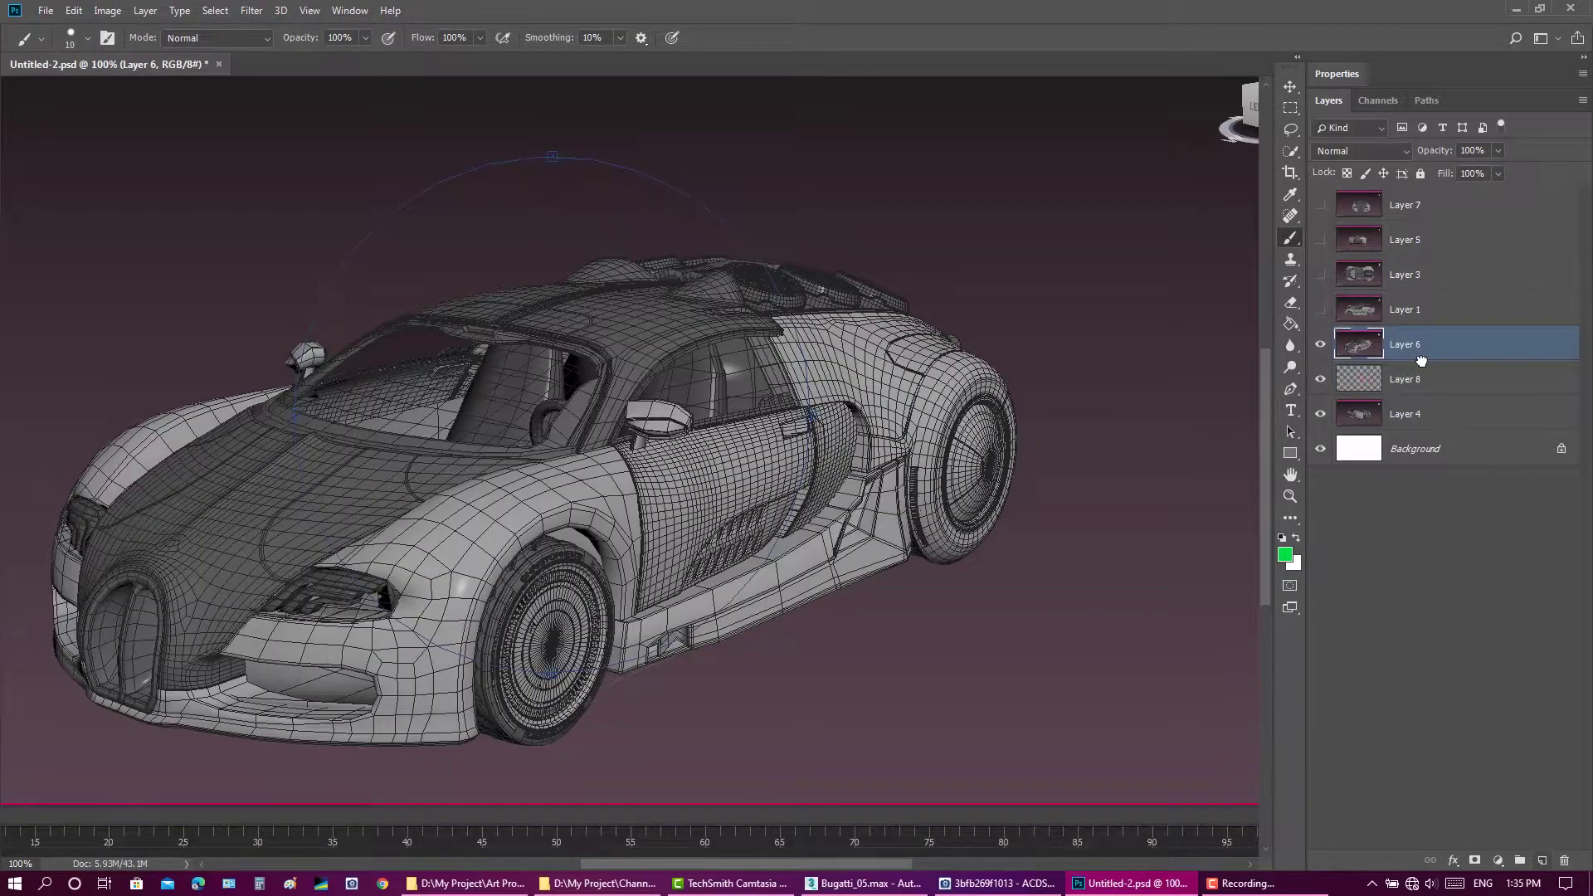
pyautogui.hotkey('ctrl', 'shift', 'alt', 'n')
pyautogui.click(1320, 379)
pyautogui.click(1320, 414)
pyautogui.click(1320, 449)
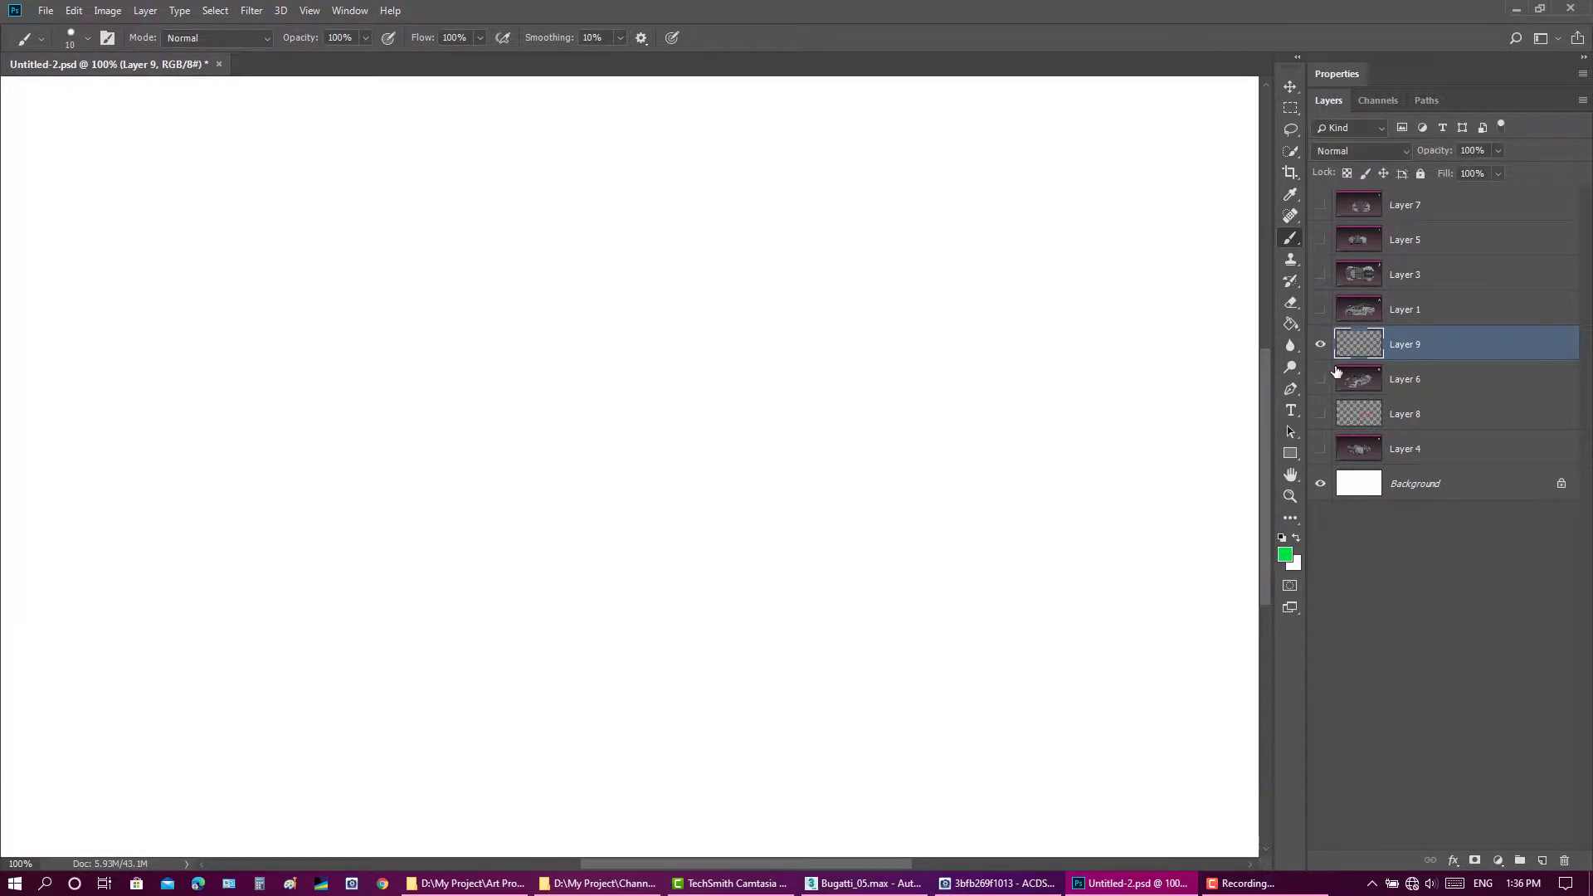
pyautogui.click(1320, 379)
pyautogui.moveTo(913, 481); pyautogui.dragTo(1267, 543)
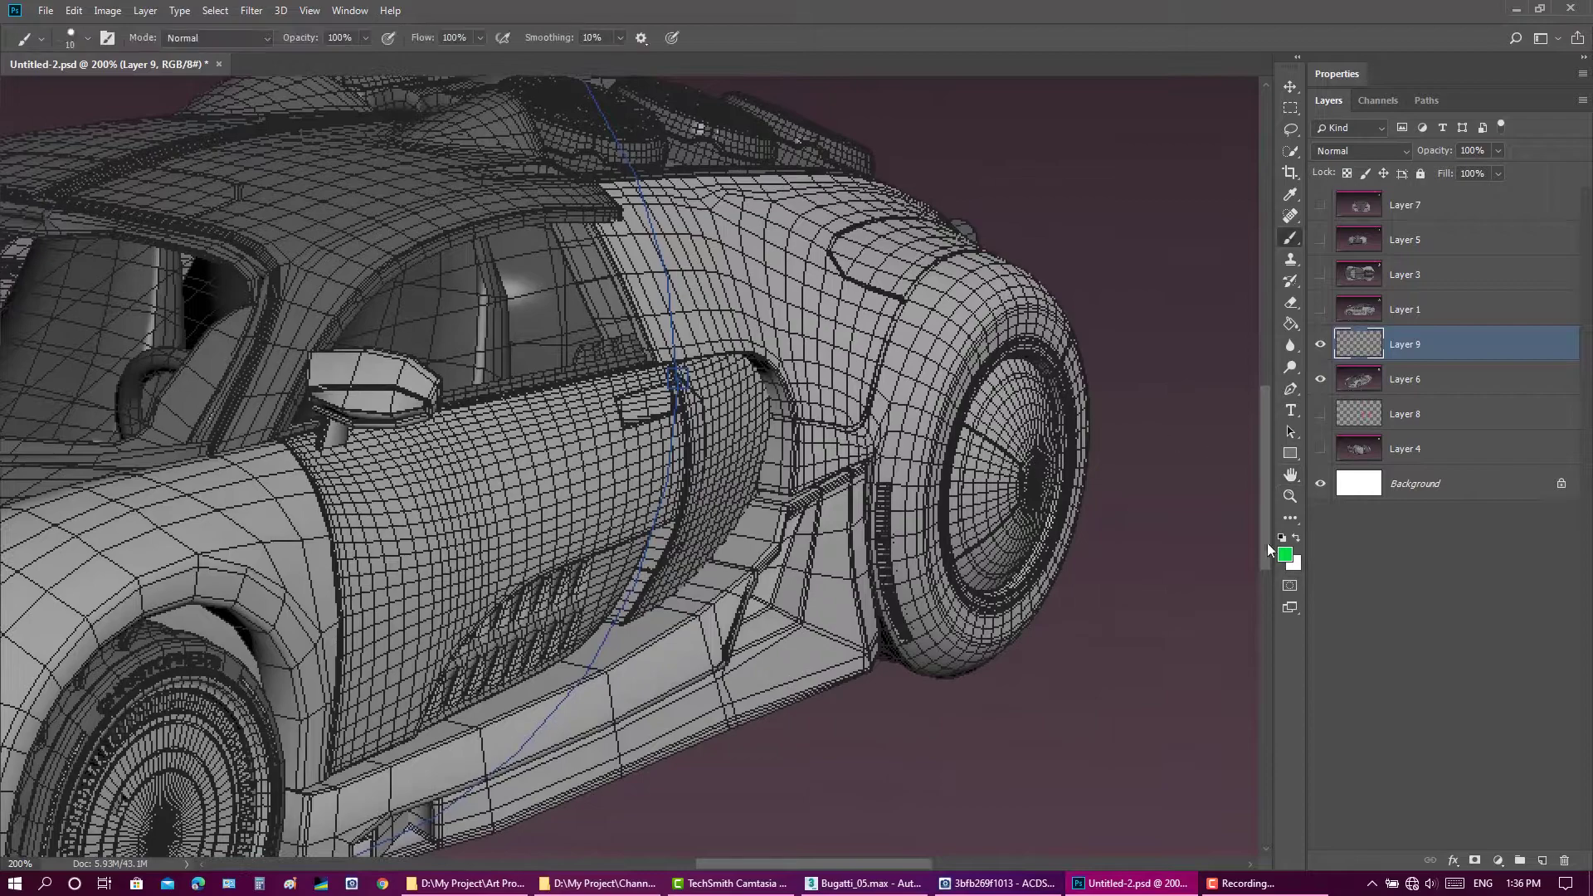
# Step: Set the brush colour to magenta and paint a first line down the door's rear edge
pyautogui.click(1284, 554)
pyautogui.click(803, 240)
pyautogui.click(943, 196)
pyautogui.moveTo(750, 355)
pyautogui.mouseDown()
pyautogui.moveTo(789, 493)
pyautogui.moveTo(862, 462)
pyautogui.mouseUp()
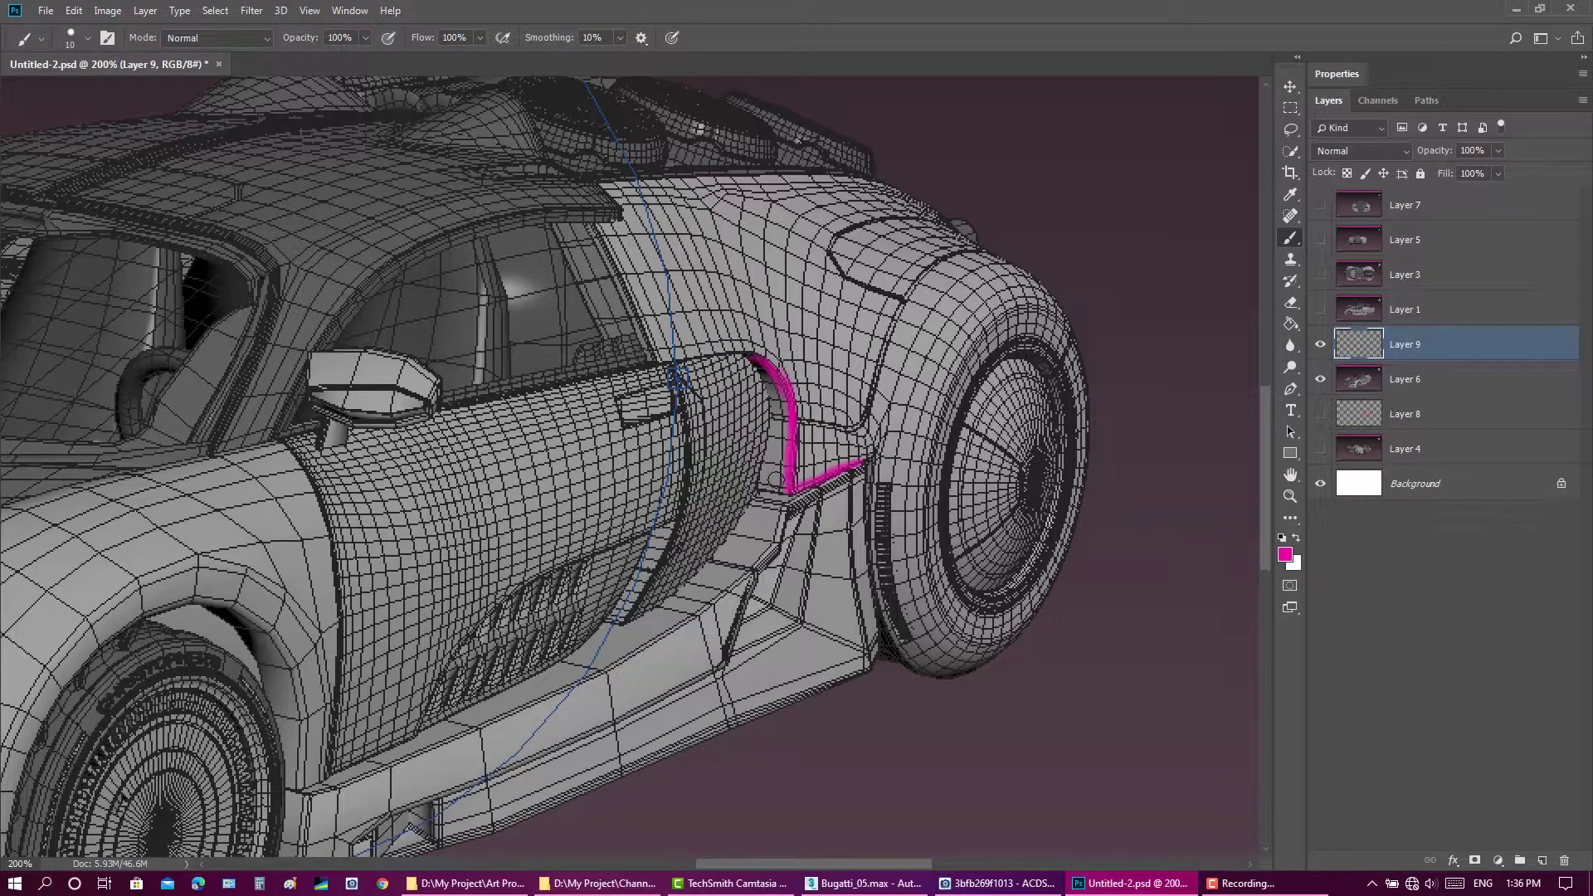
pyautogui.moveTo(765, 471)
pyautogui.mouseDown()
pyautogui.moveTo(782, 456)
pyautogui.moveTo(776, 469)
pyautogui.mouseUp()
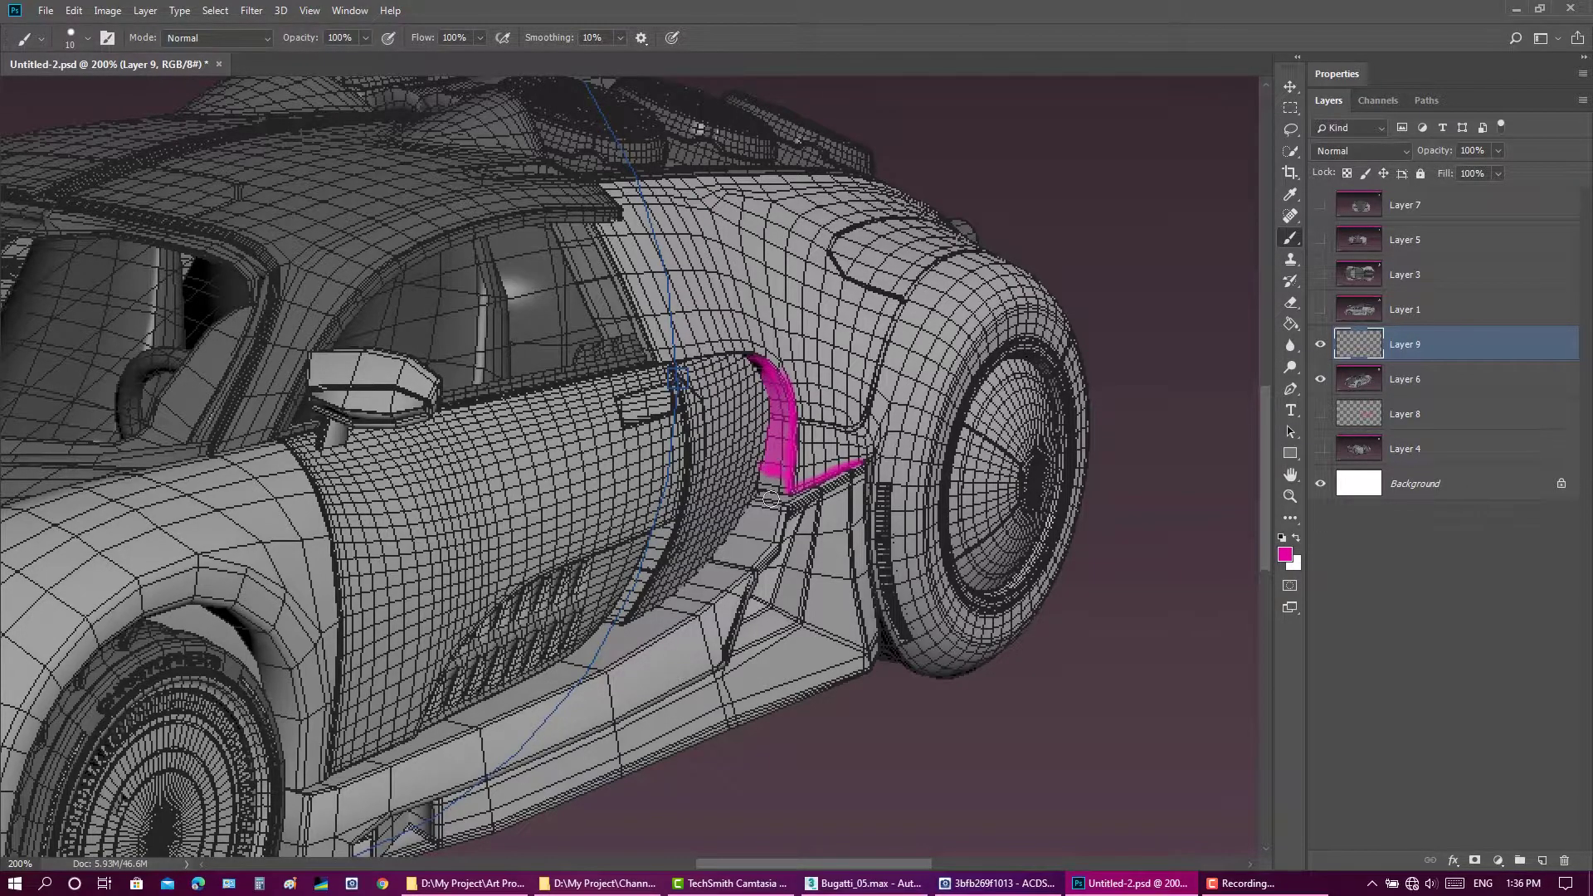
pyautogui.press('e')
pyautogui.hotkey('ctrl', 'alt', 'z')
pyautogui.hotkey('ctrl', 'alt', 'z')
pyautogui.hotkey('ctrl', 'alt', 'z')
pyautogui.click(1290, 238)
# Step: Paint an L-shaped magenta line behind the door and a double line along the sill
pyautogui.moveTo(747, 355)
pyautogui.mouseDown()
pyautogui.moveTo(815, 471)
pyautogui.moveTo(867, 455)
pyautogui.mouseUp()
pyautogui.moveTo(760, 489); pyautogui.dragTo(767, 382)
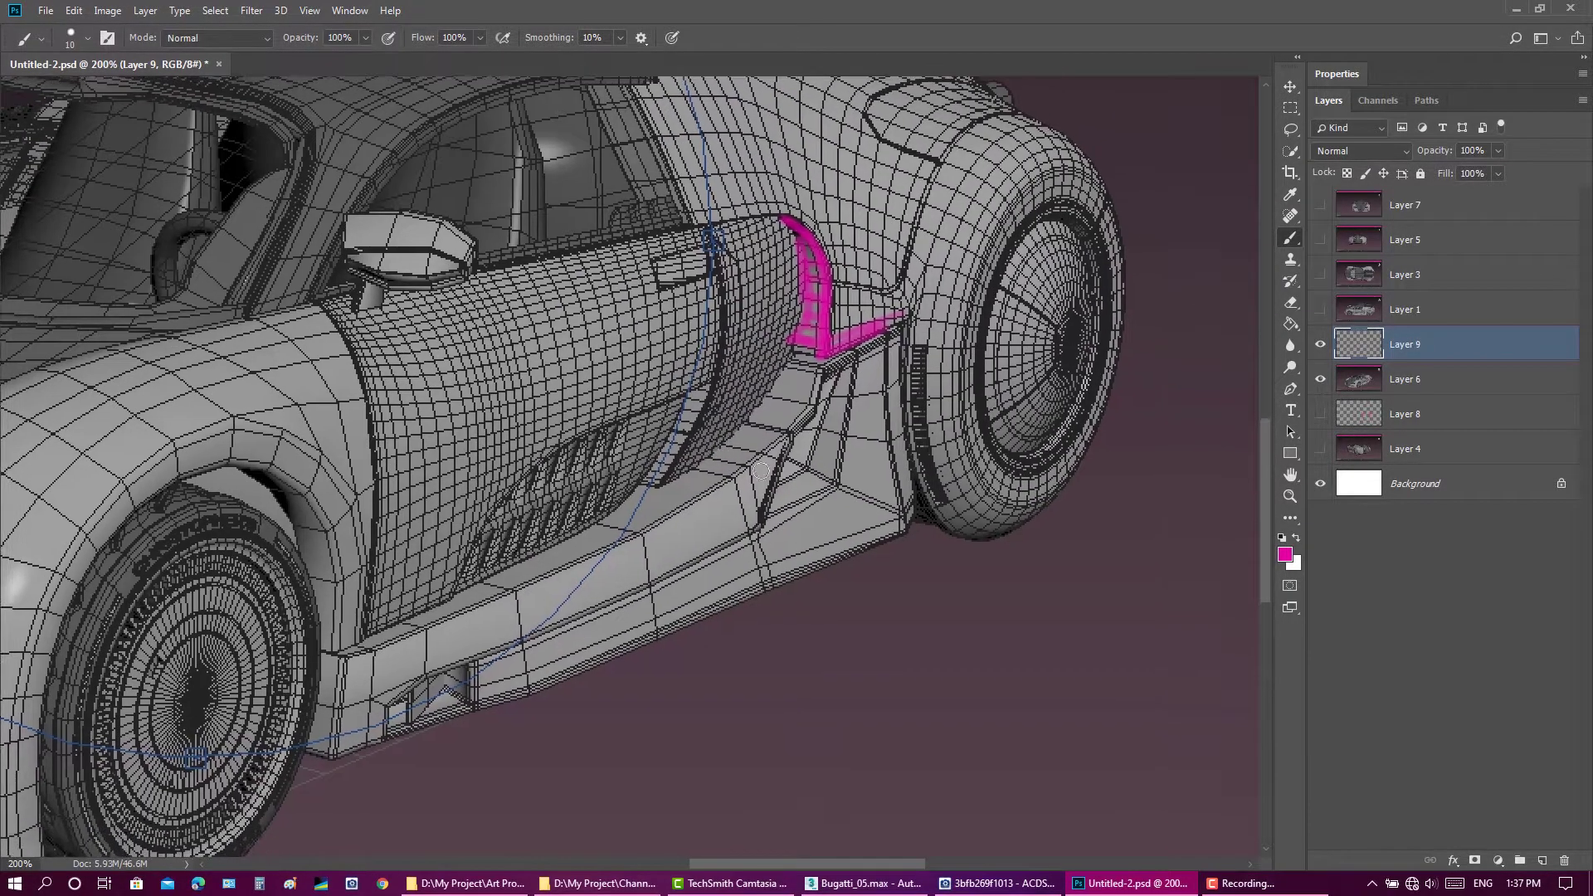
pyautogui.moveTo(858, 489); pyautogui.dragTo(896, 357)
pyautogui.moveTo(863, 415); pyautogui.dragTo(608, 632)
pyautogui.rightClick(806, 417)
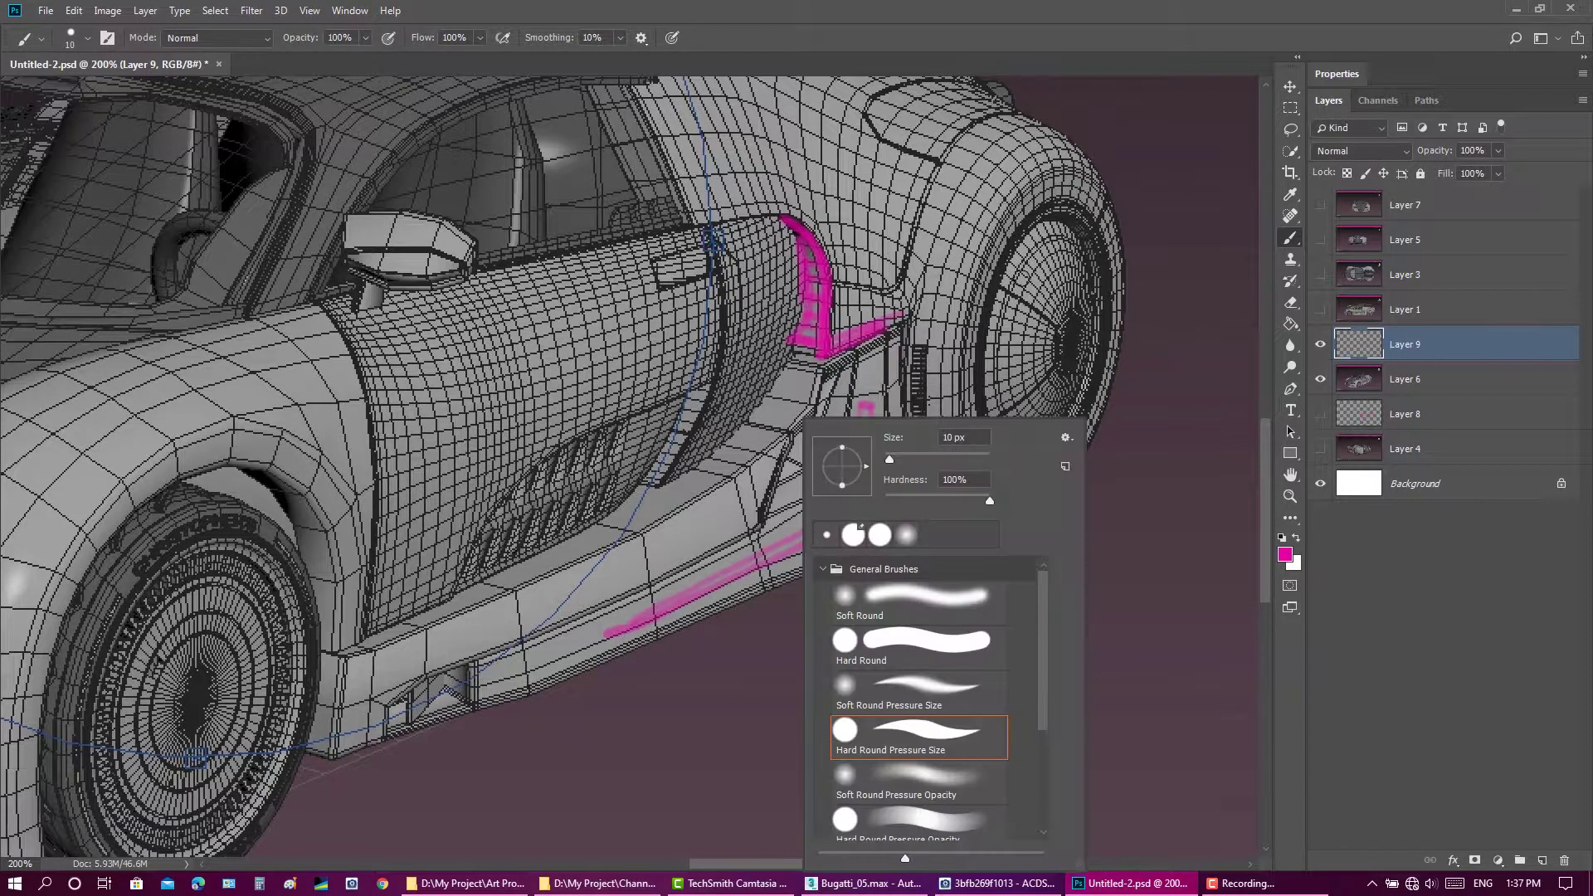
pyautogui.press('Escape')
pyautogui.moveTo(672, 509)
pyautogui.mouseDown()
pyautogui.moveTo(716, 503)
pyautogui.moveTo(524, 616)
pyautogui.mouseUp()
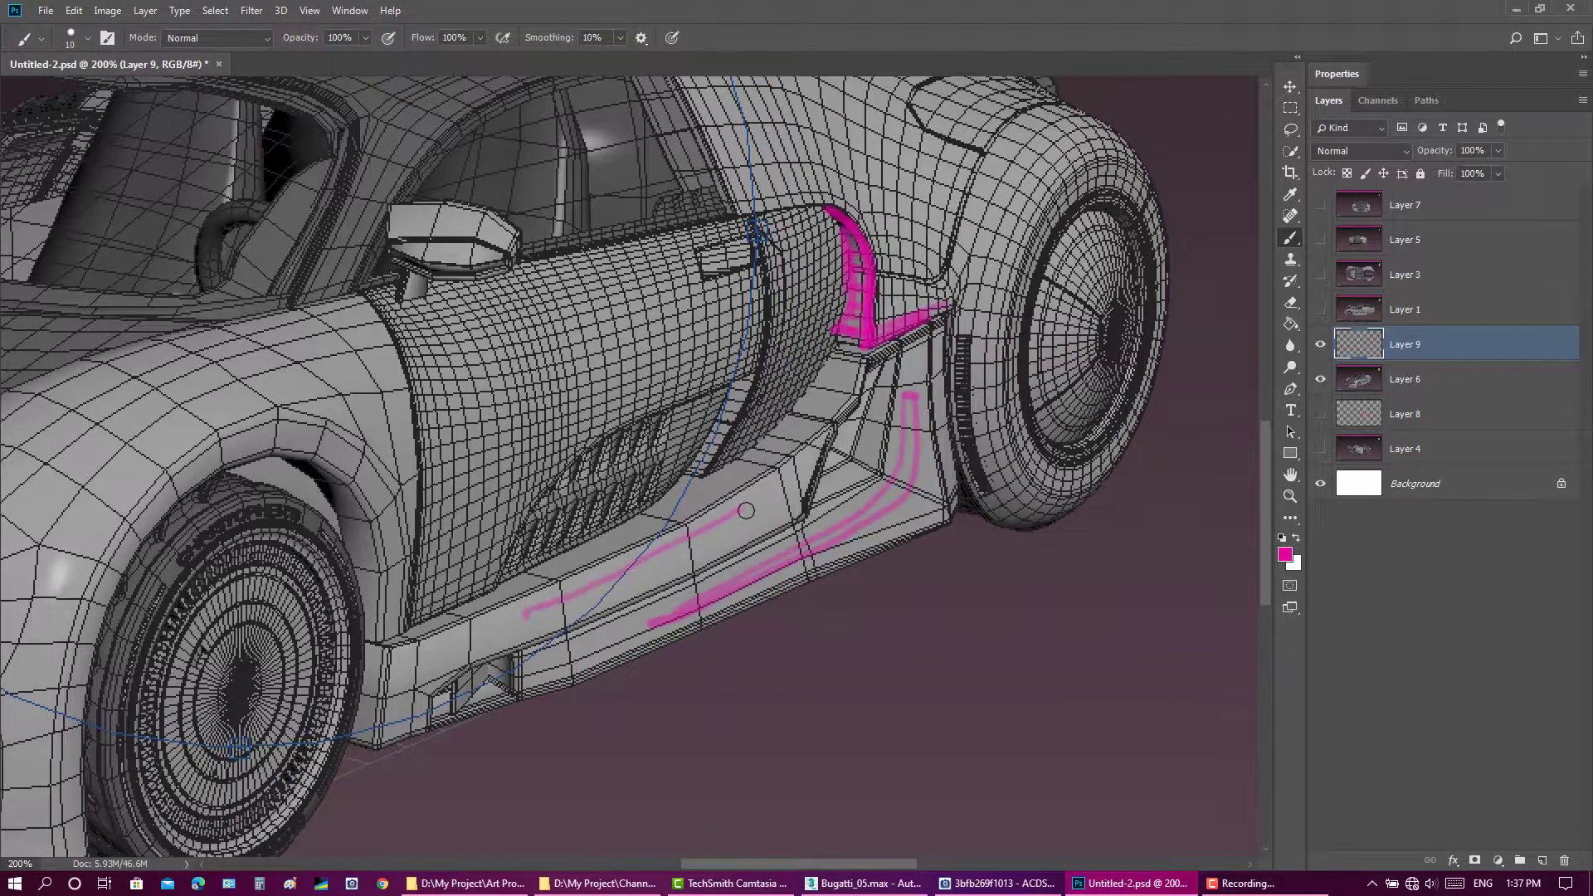
pyautogui.moveTo(748, 524); pyautogui.dragTo(526, 624)
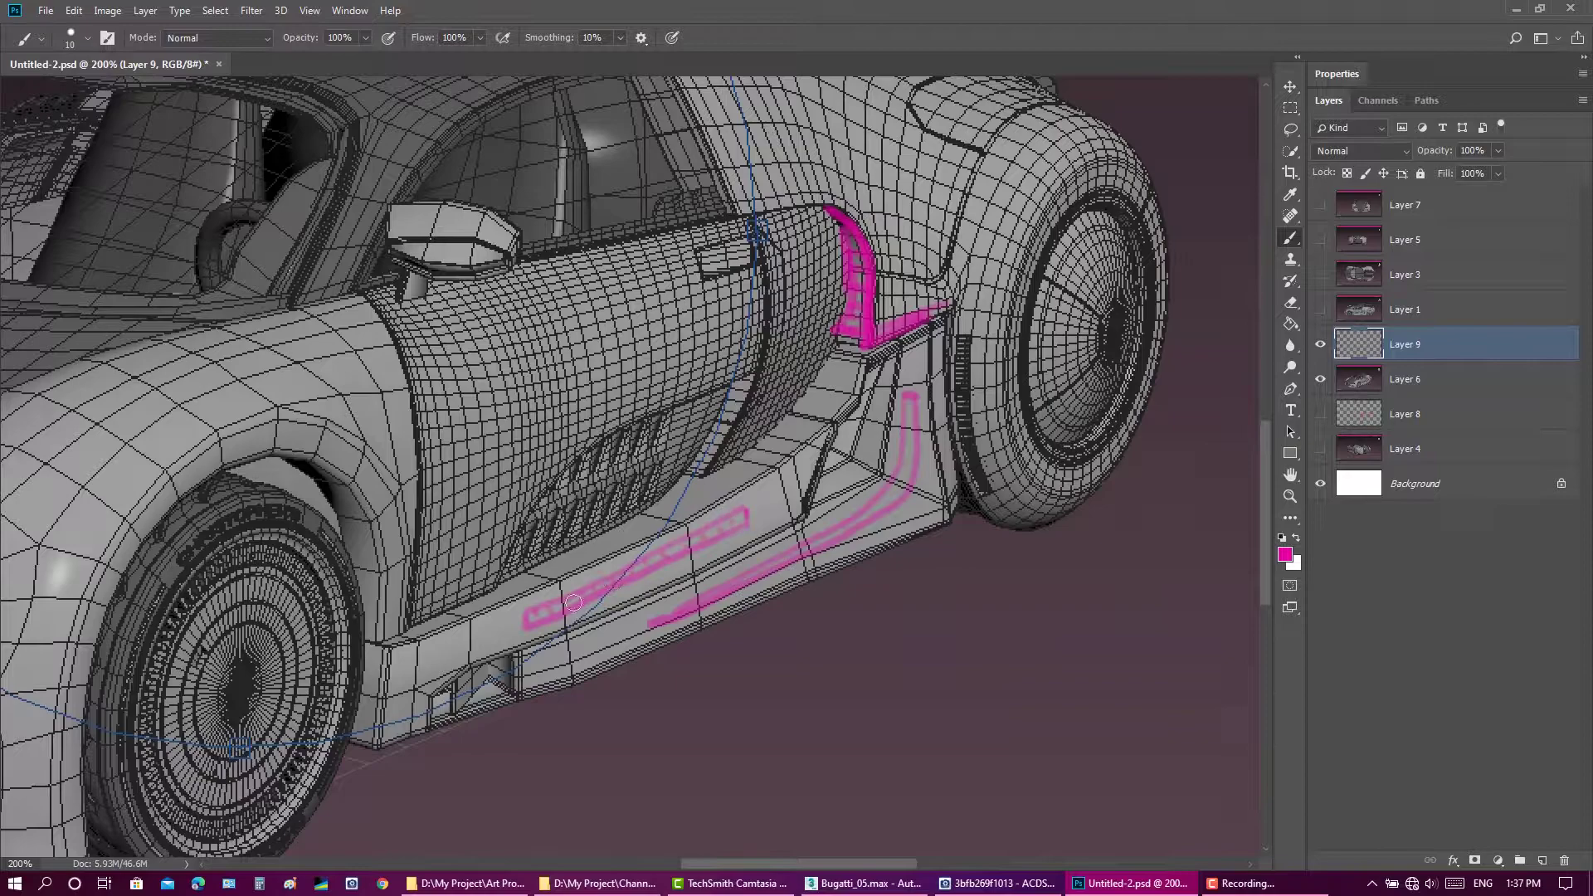
# Step: Add magenta marks on the rear quarter, rear fender, front bumper intake and front corner
pyautogui.scroll(-3, 672, 541)
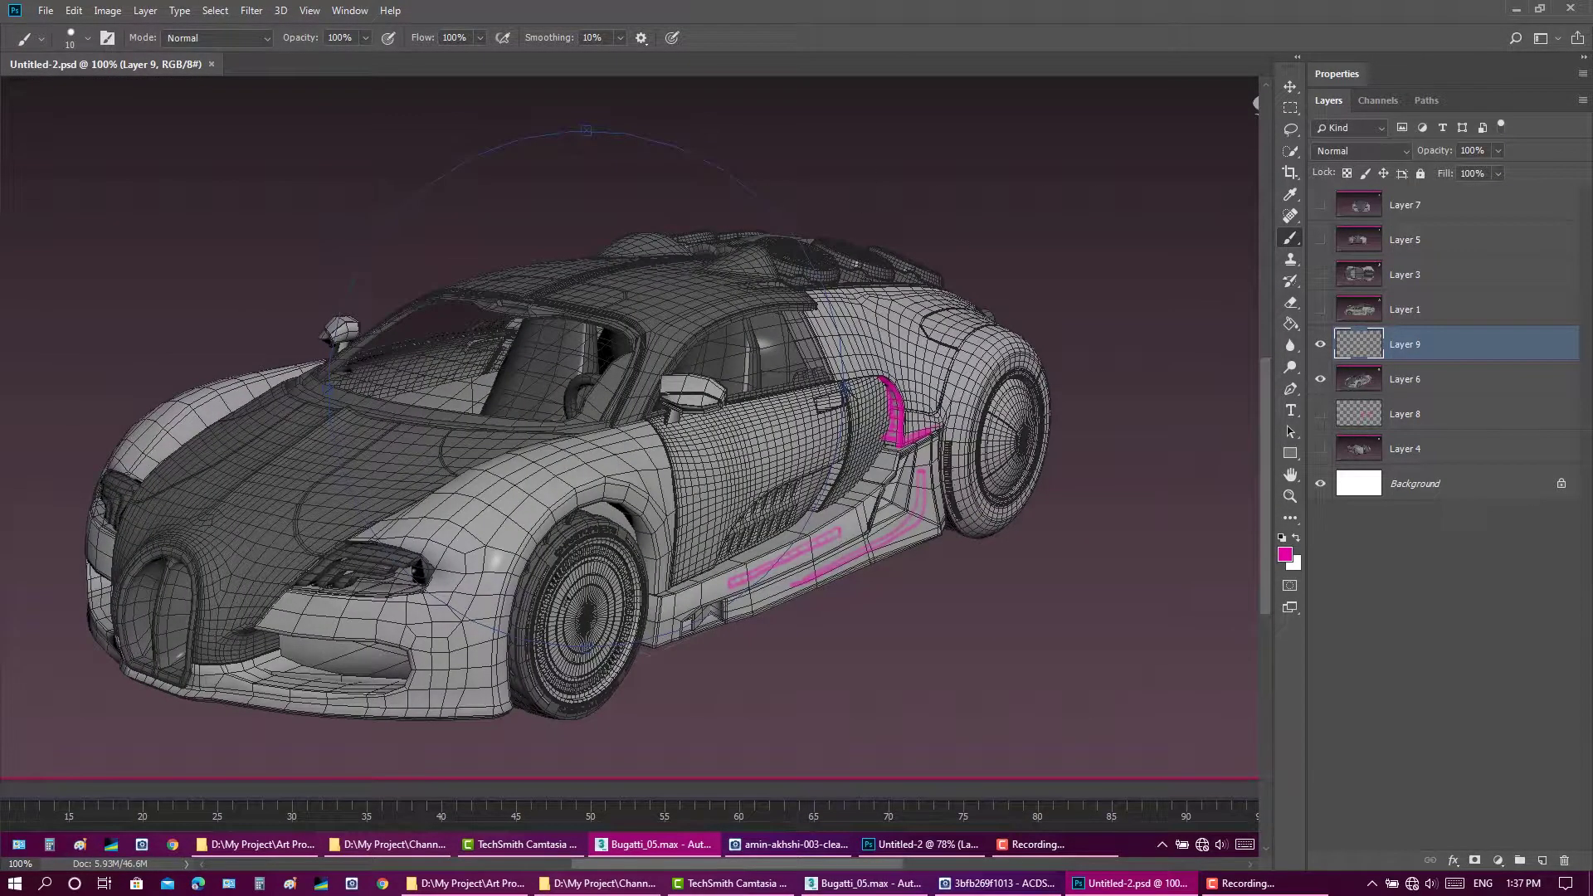
pyautogui.moveTo(830, 325); pyautogui.dragTo(846, 329)
pyautogui.moveTo(905, 315); pyautogui.dragTo(964, 299)
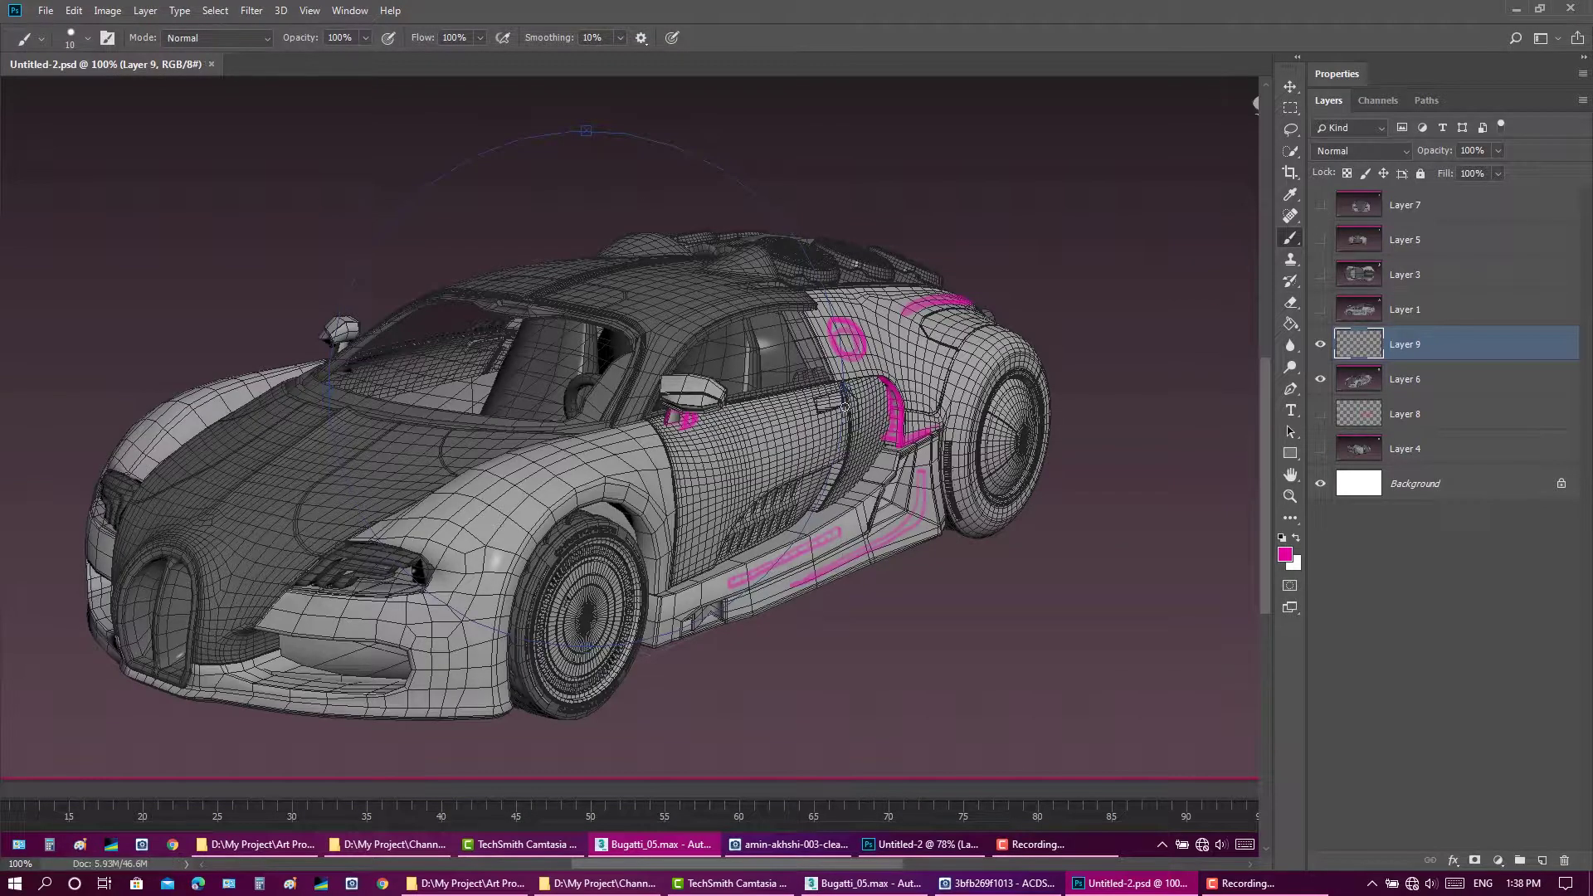
pyautogui.moveTo(303, 627)
pyautogui.mouseDown()
pyautogui.moveTo(351, 544)
pyautogui.moveTo(439, 600)
pyautogui.mouseUp()
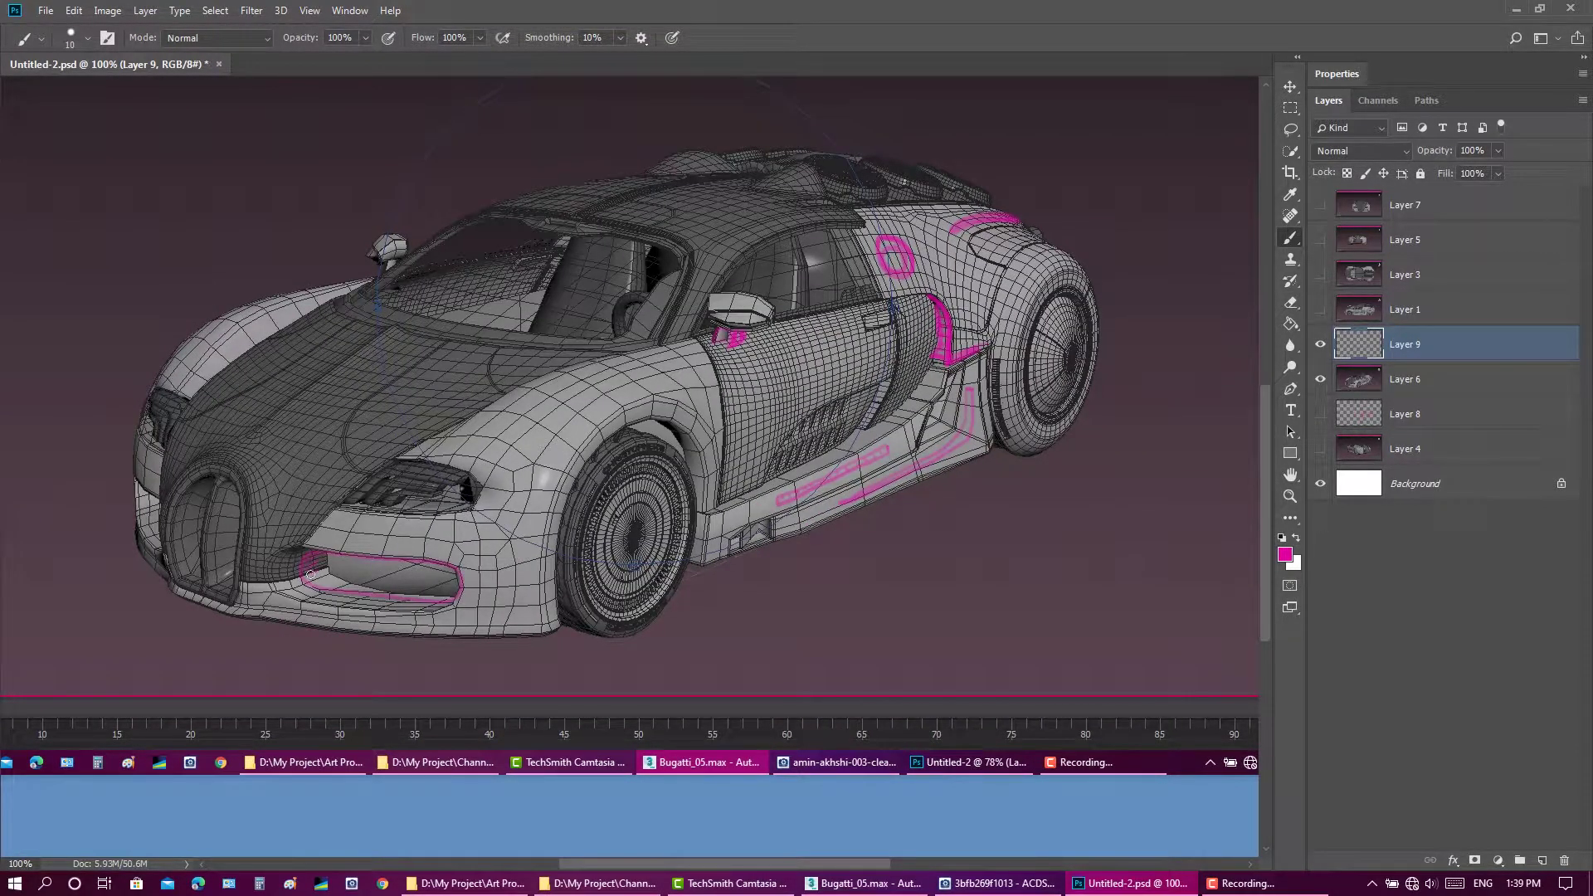
pyautogui.moveTo(309, 558); pyautogui.dragTo(388, 585)
pyautogui.moveTo(148, 493); pyautogui.dragTo(158, 519)
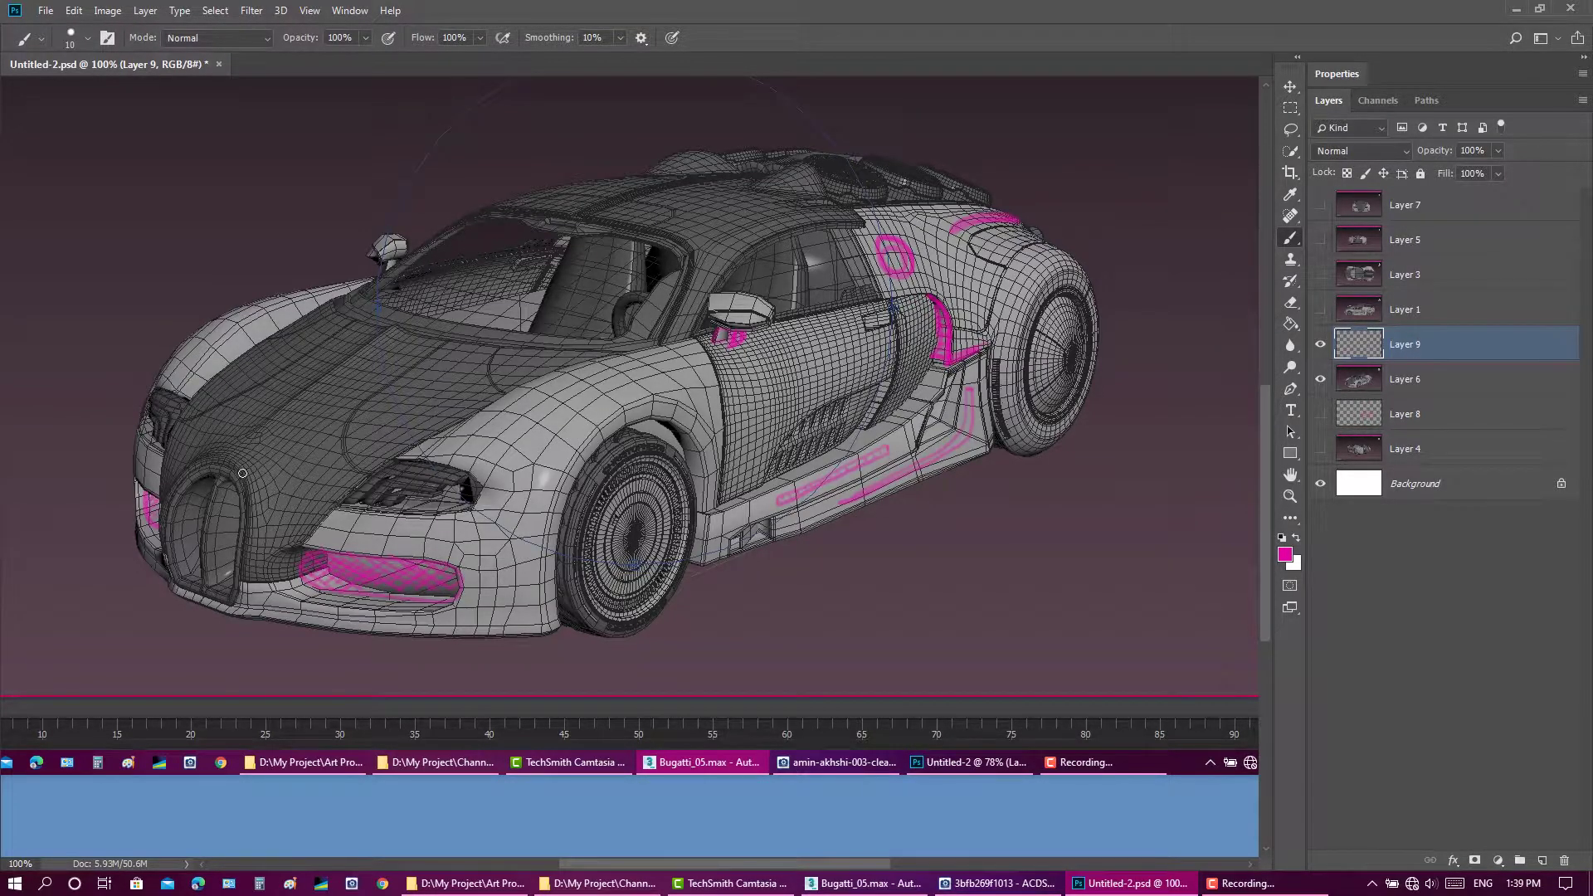
pyautogui.moveTo(1410, 276); pyautogui.dragTo(1429, 317)
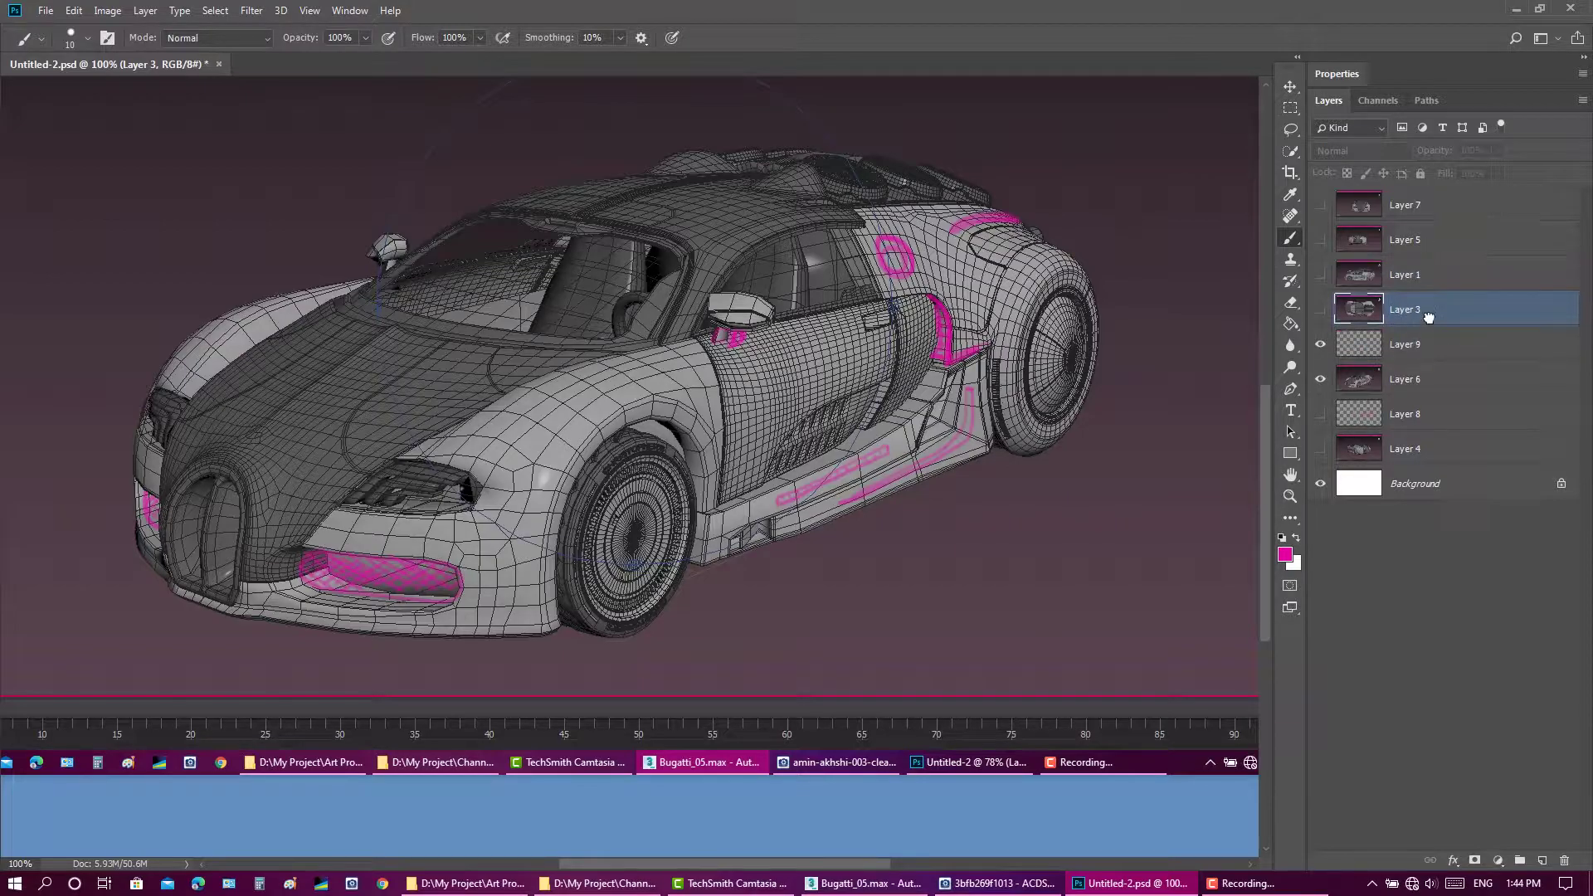
# Step: Draw two magenta lines across the roof on Layer 9
pyautogui.click(1411, 343)
pyautogui.scroll(1, 767, 165)
pyautogui.scroll(2, 557, 241)
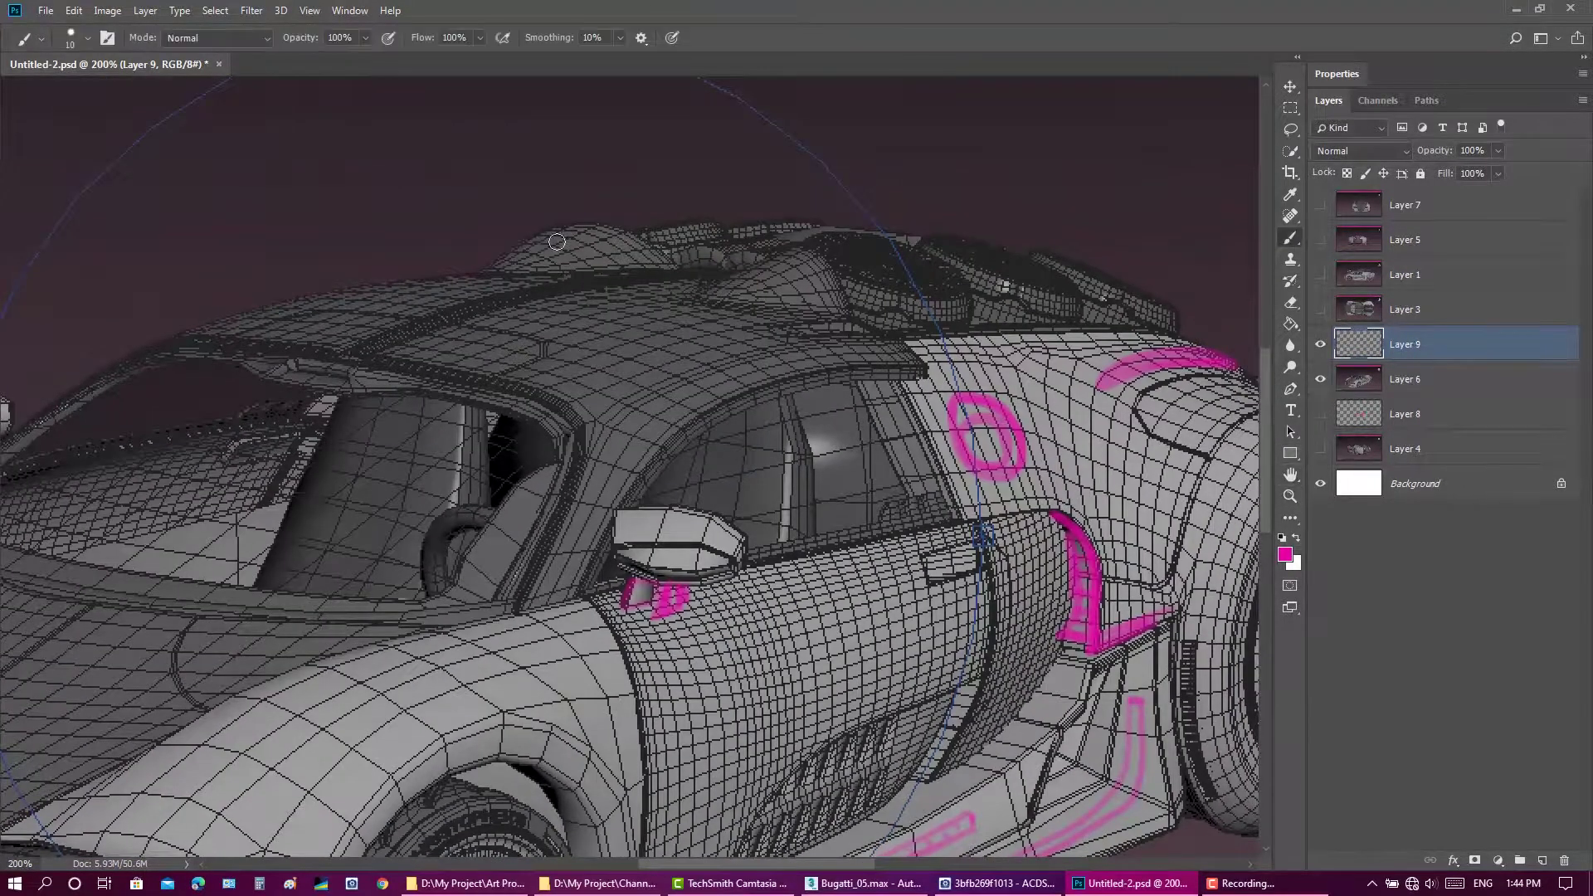
pyautogui.moveTo(719, 277); pyautogui.dragTo(866, 309)
pyautogui.moveTo(477, 270); pyautogui.dragTo(581, 270)
# Step: Add a new layer over the top-view Layer 3 and draw magenta curves ahead of the engine
pyautogui.click(1320, 308)
pyautogui.click(1410, 309)
pyautogui.hotkey('ctrl', '1')
pyautogui.click(1540, 861)
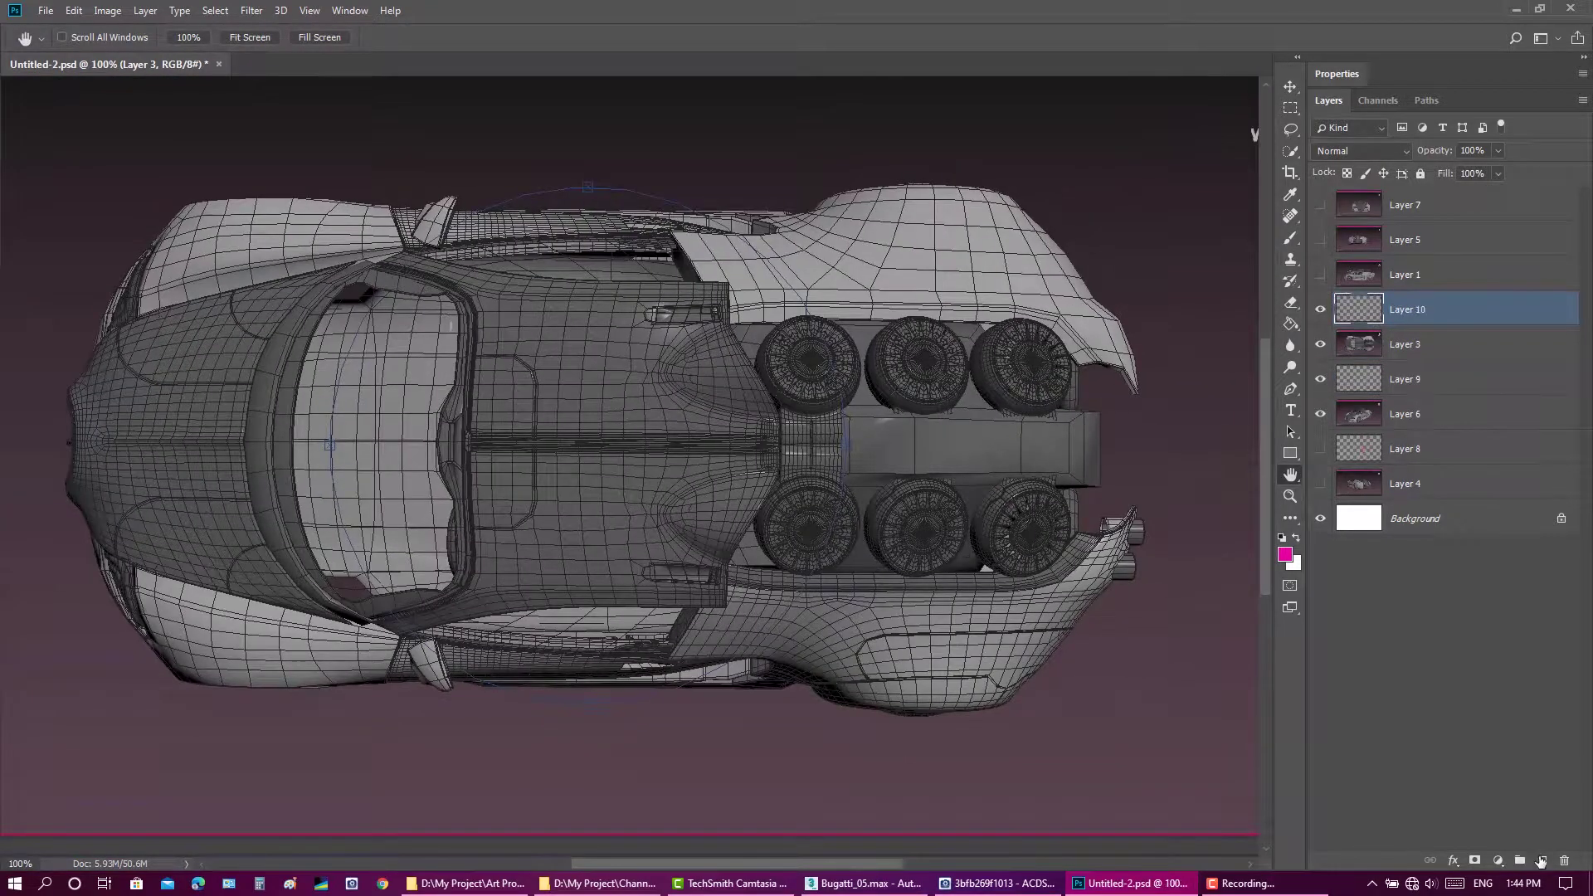
pyautogui.click(1320, 378)
pyautogui.click(1320, 413)
pyautogui.press('b')
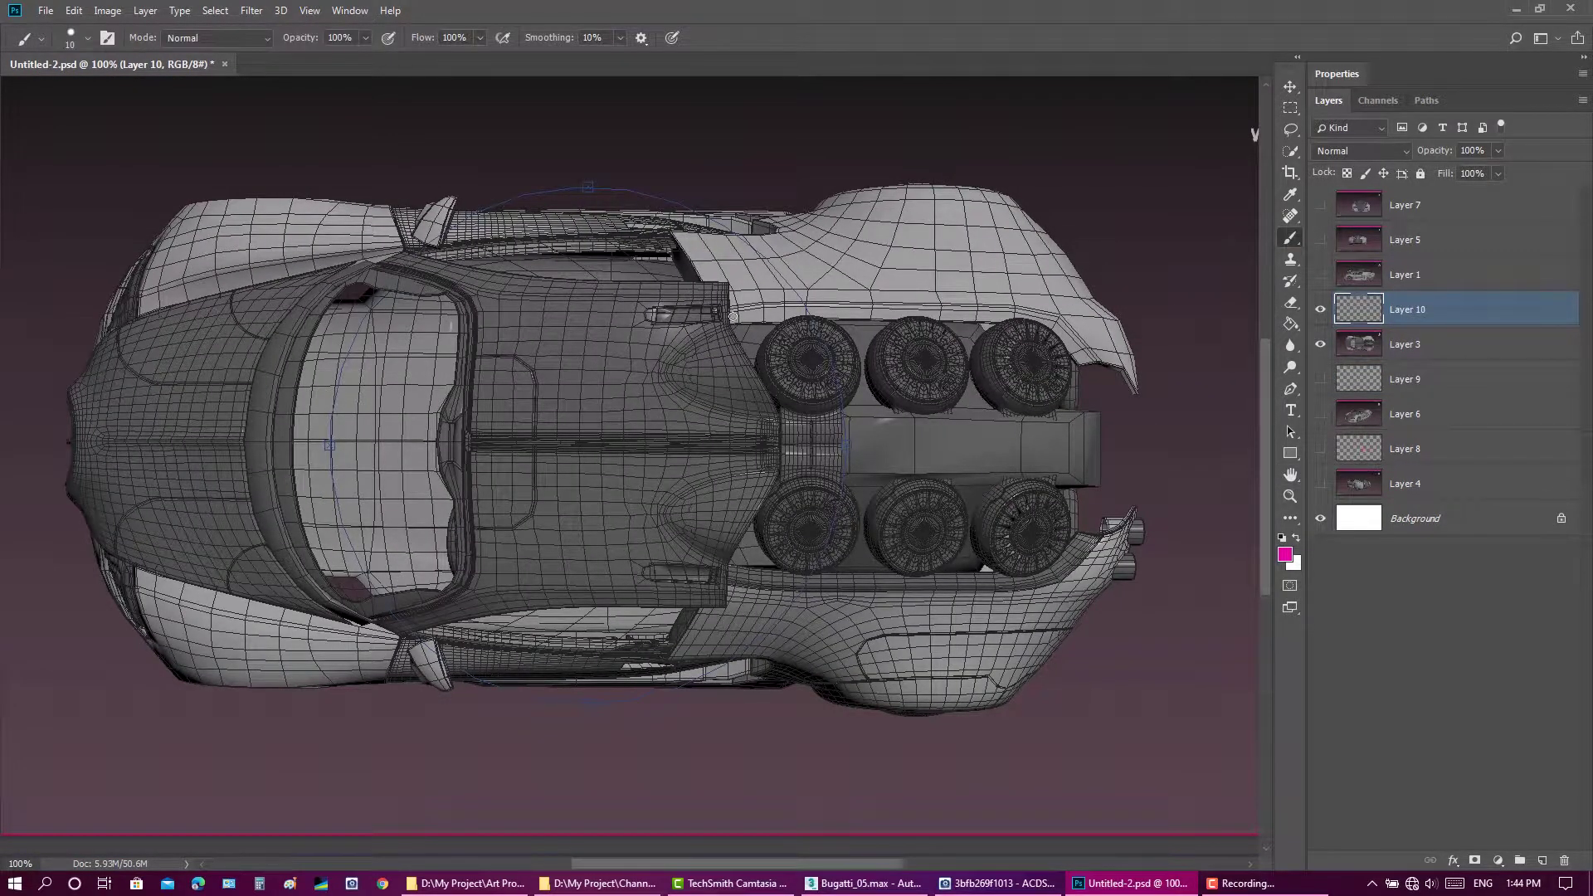
pyautogui.moveTo(728, 325)
pyautogui.mouseDown()
pyautogui.moveTo(678, 383)
pyautogui.moveTo(787, 419)
pyautogui.mouseUp()
pyautogui.moveTo(774, 471); pyautogui.dragTo(732, 557)
# Step: Switch the brush to green #00ff00 and fill triangles at the upper and lower curves
pyautogui.hotkey('ctrl', 's')
pyautogui.click(741, 359)
pyautogui.click(1284, 553)
pyautogui.write('00ff00')
pyautogui.press('Return')
pyautogui.moveTo(752, 522); pyautogui.dragTo(756, 561)
pyautogui.moveTo(754, 362); pyautogui.dragTo(759, 345)
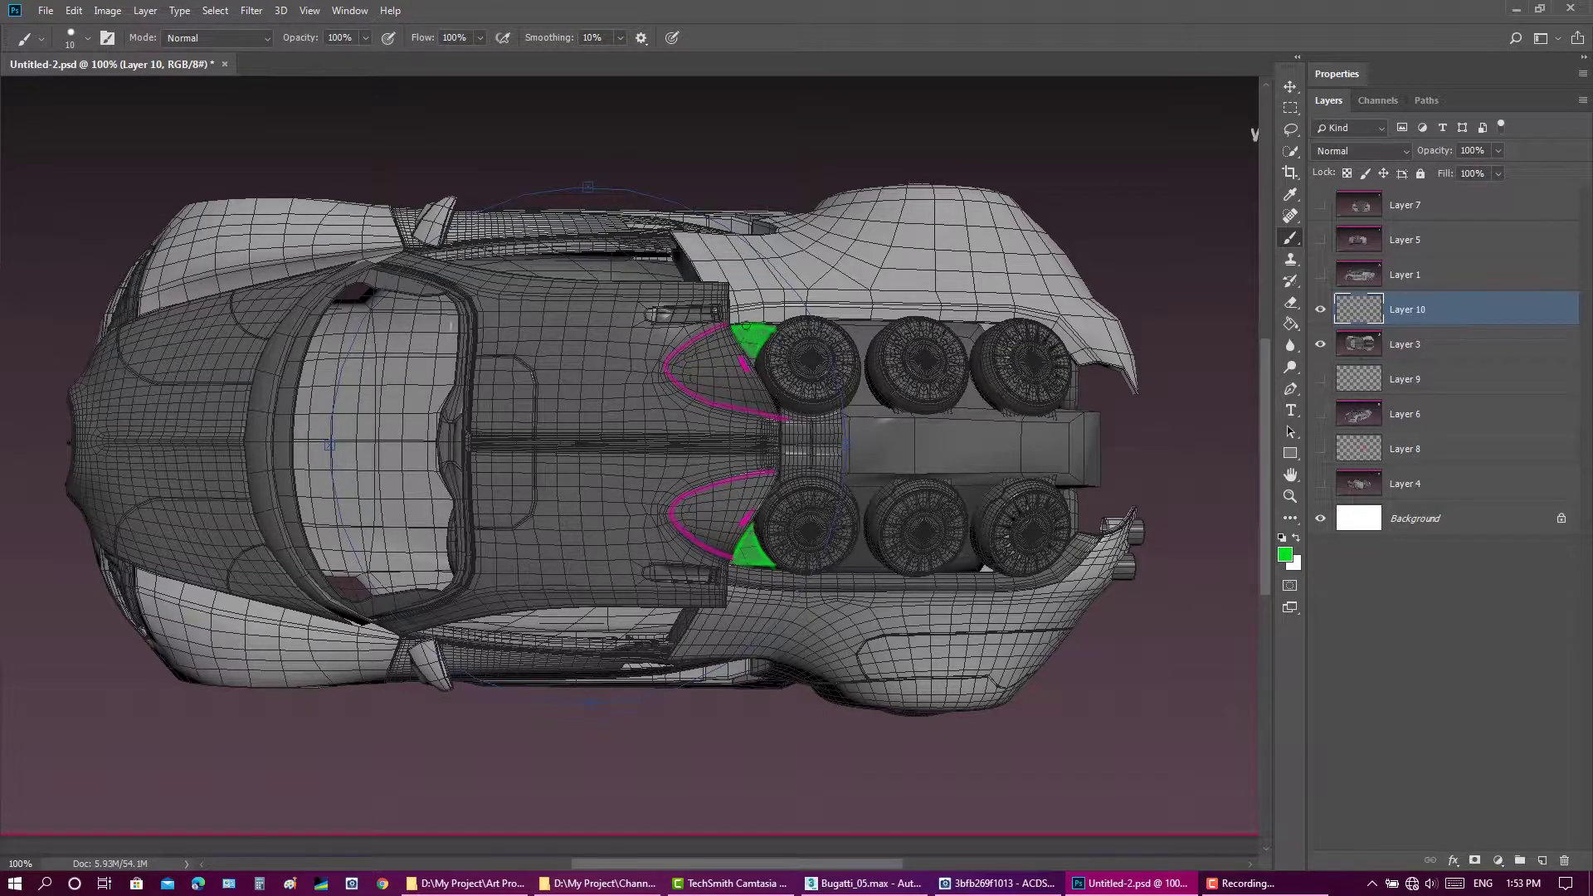
pyautogui.hotkey('ctrl', 's')
# Step: Add green marks on both front corners and green lines and patches along the sides
pyautogui.moveTo(423, 214); pyautogui.dragTo(432, 204)
pyautogui.moveTo(426, 679); pyautogui.dragTo(416, 665)
pyautogui.hotkey('ctrl', 's')
pyautogui.moveTo(695, 655); pyautogui.dragTo(771, 597)
pyautogui.moveTo(702, 654); pyautogui.dragTo(755, 596)
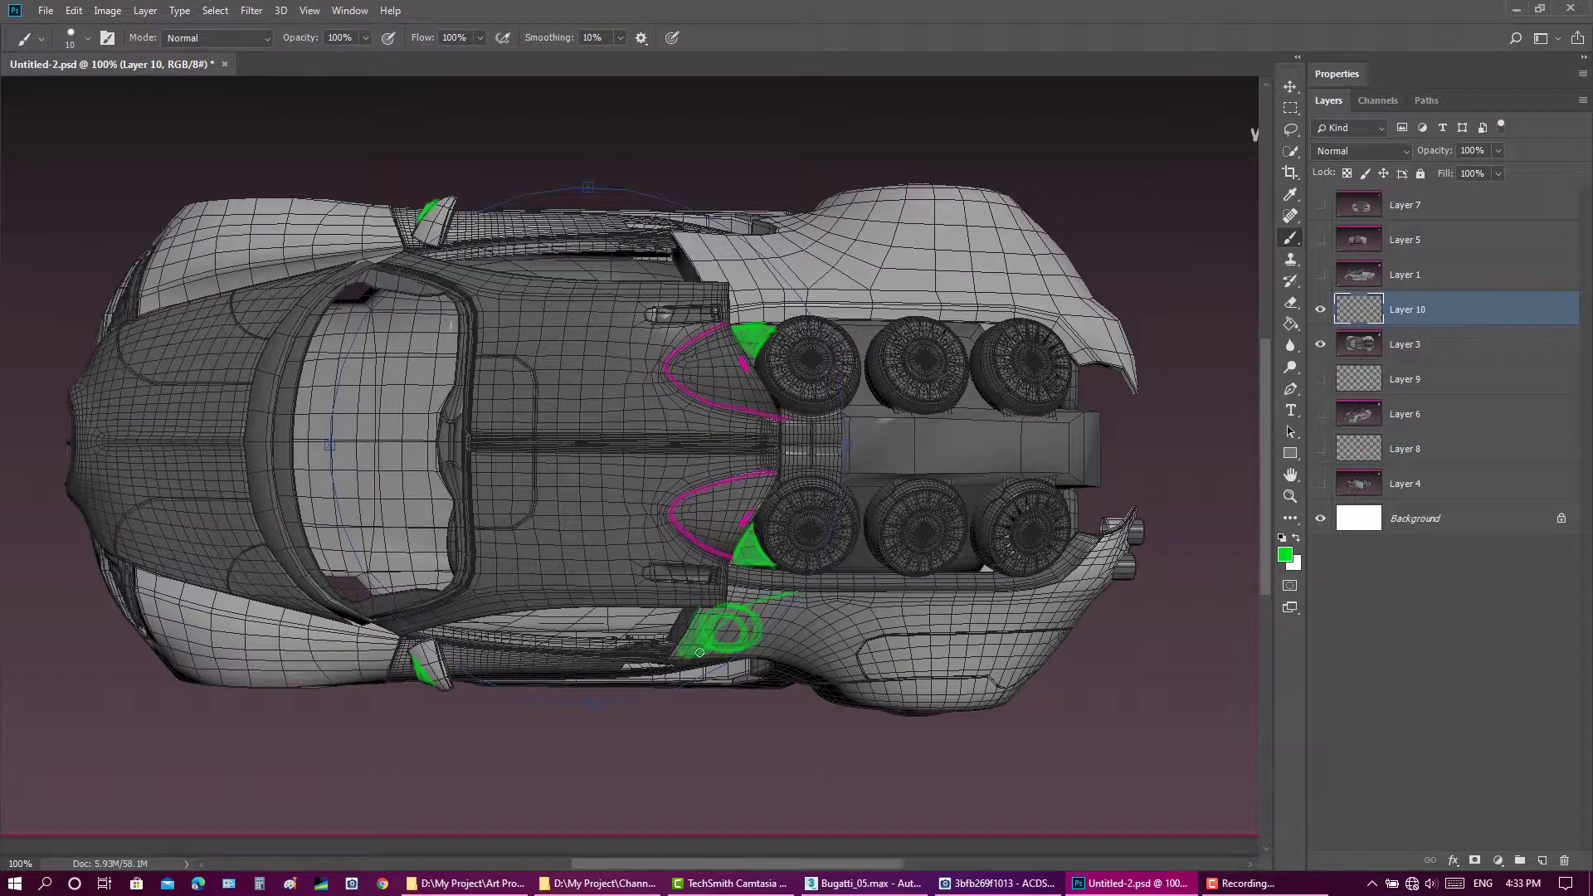
pyautogui.moveTo(717, 249); pyautogui.dragTo(735, 290)
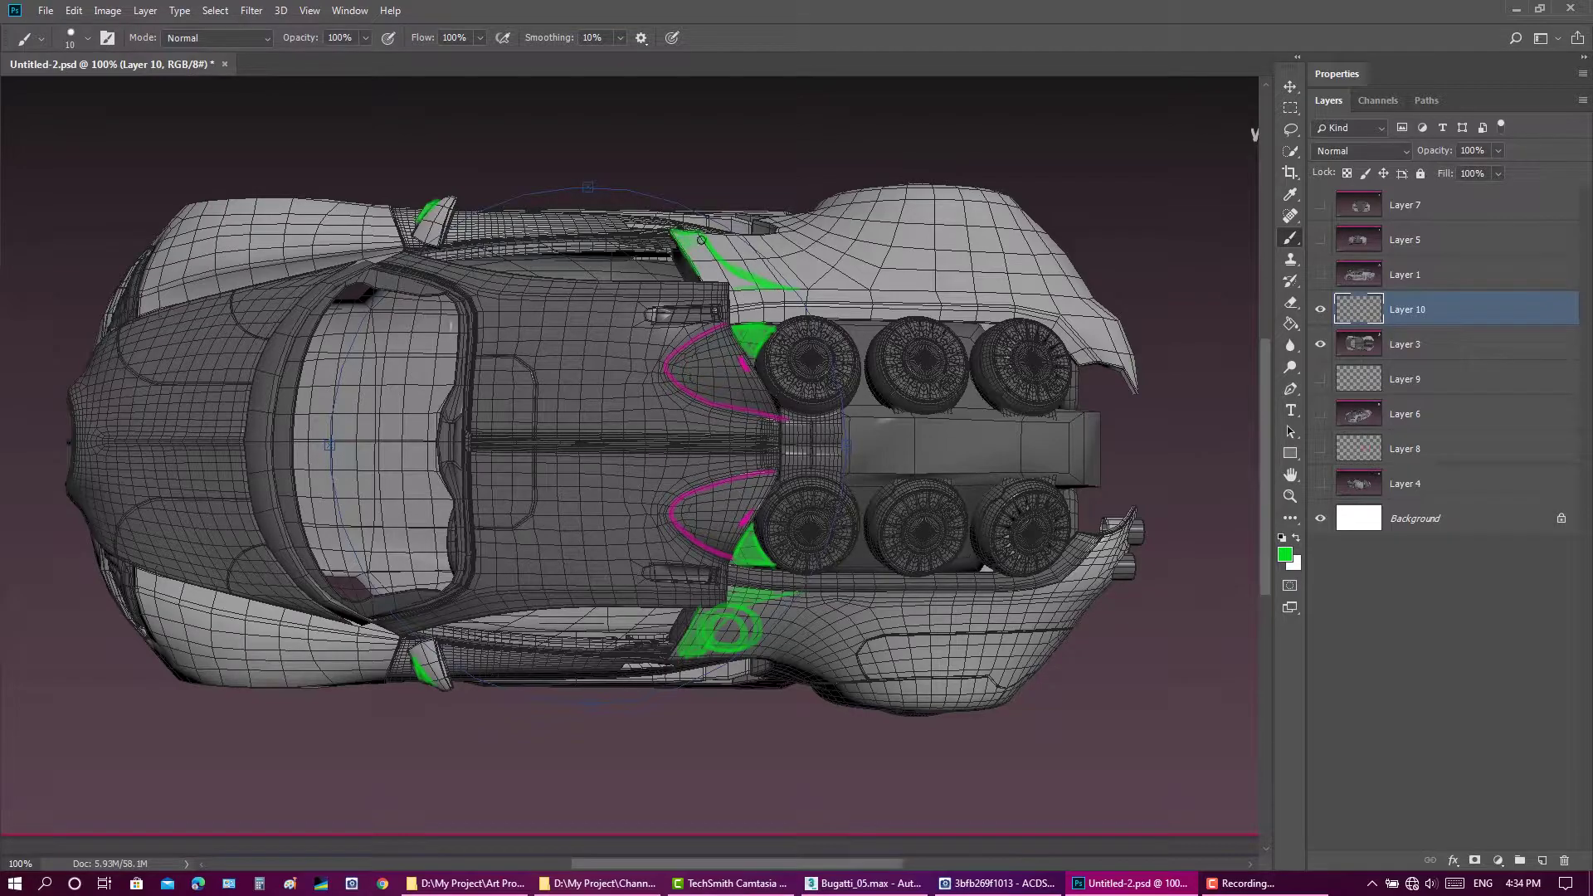
pyautogui.moveTo(701, 240); pyautogui.dragTo(706, 273)
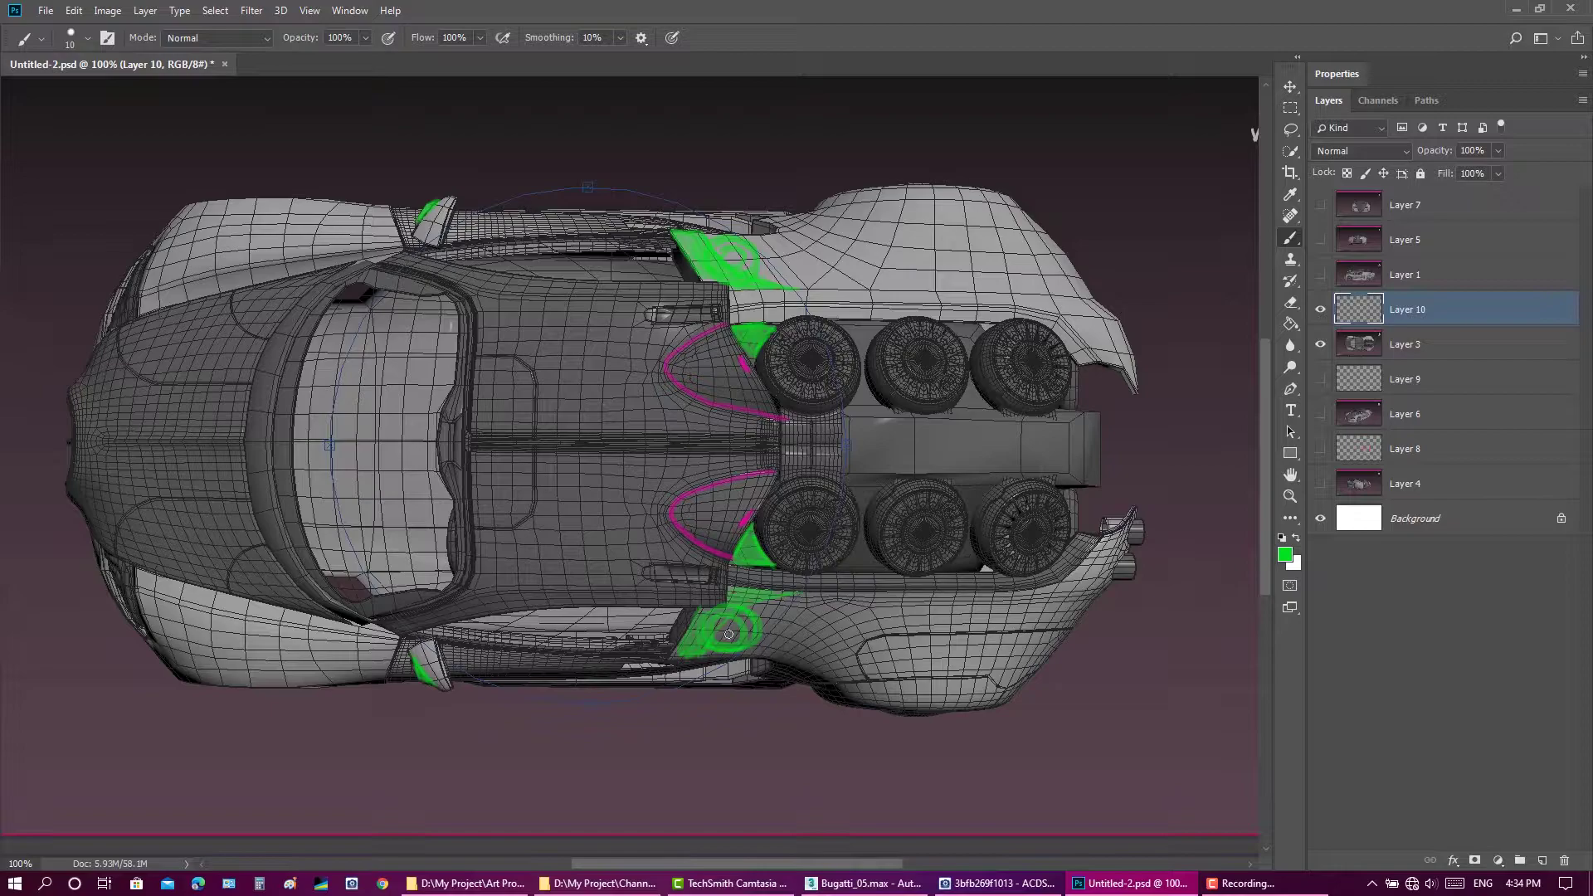
pyautogui.click(1285, 554)
# Step: Switch back to magenta and paint circles over the green side patches
pyautogui.click(809, 230)
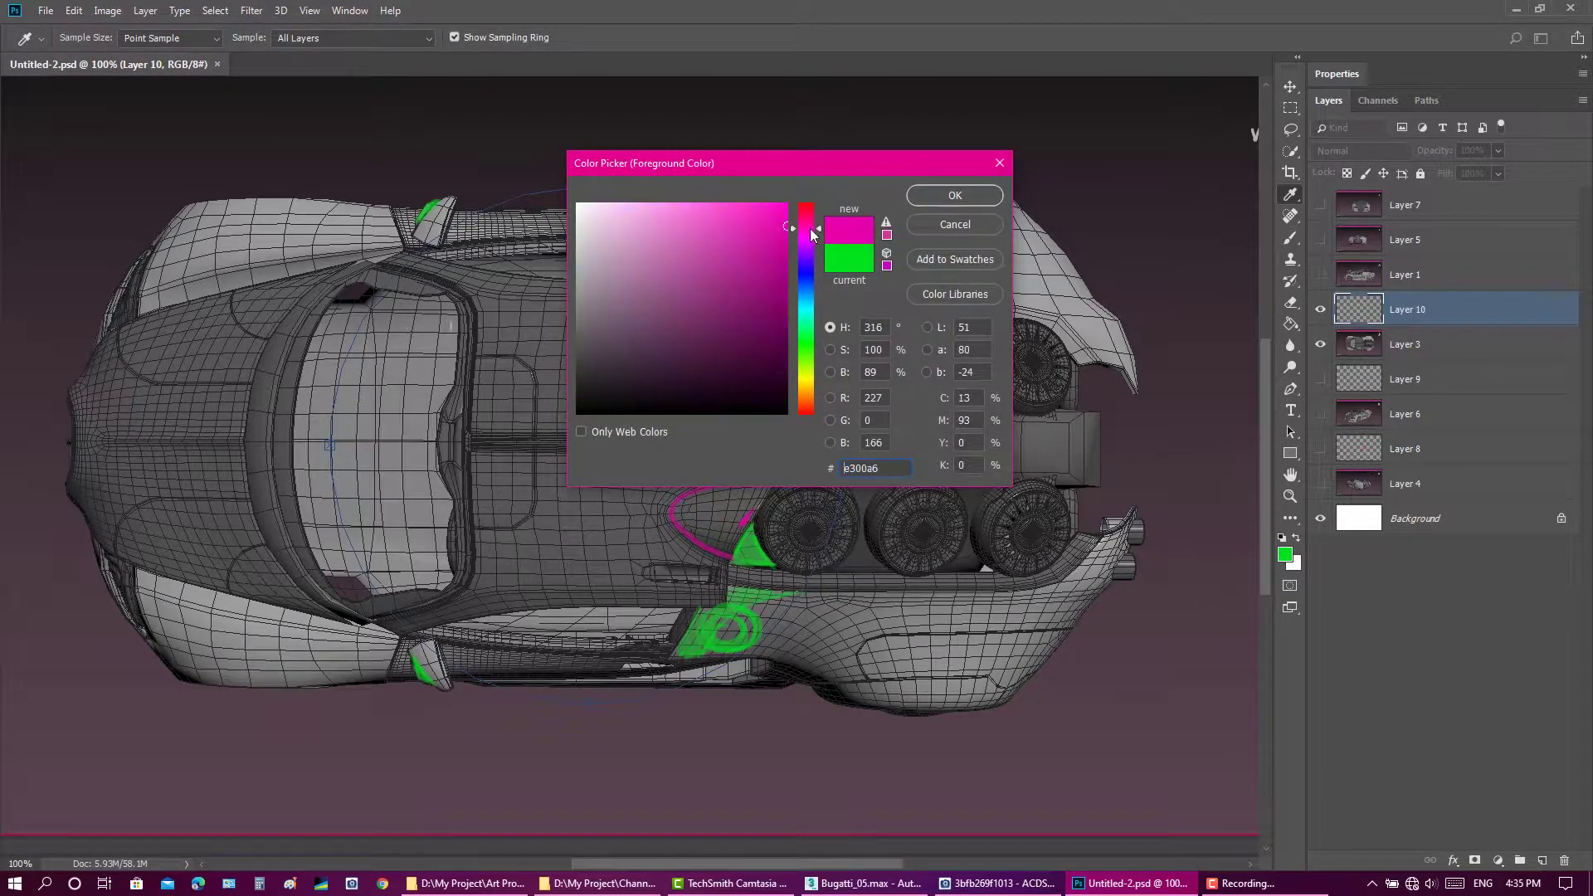
pyautogui.press('Return')
pyautogui.press('b')
pyautogui.moveTo(722, 610); pyautogui.dragTo(751, 618)
pyautogui.moveTo(714, 249)
pyautogui.mouseDown()
pyautogui.moveTo(754, 278)
pyautogui.moveTo(747, 249)
pyautogui.mouseUp()
pyautogui.hotkey('ctrl', 's')
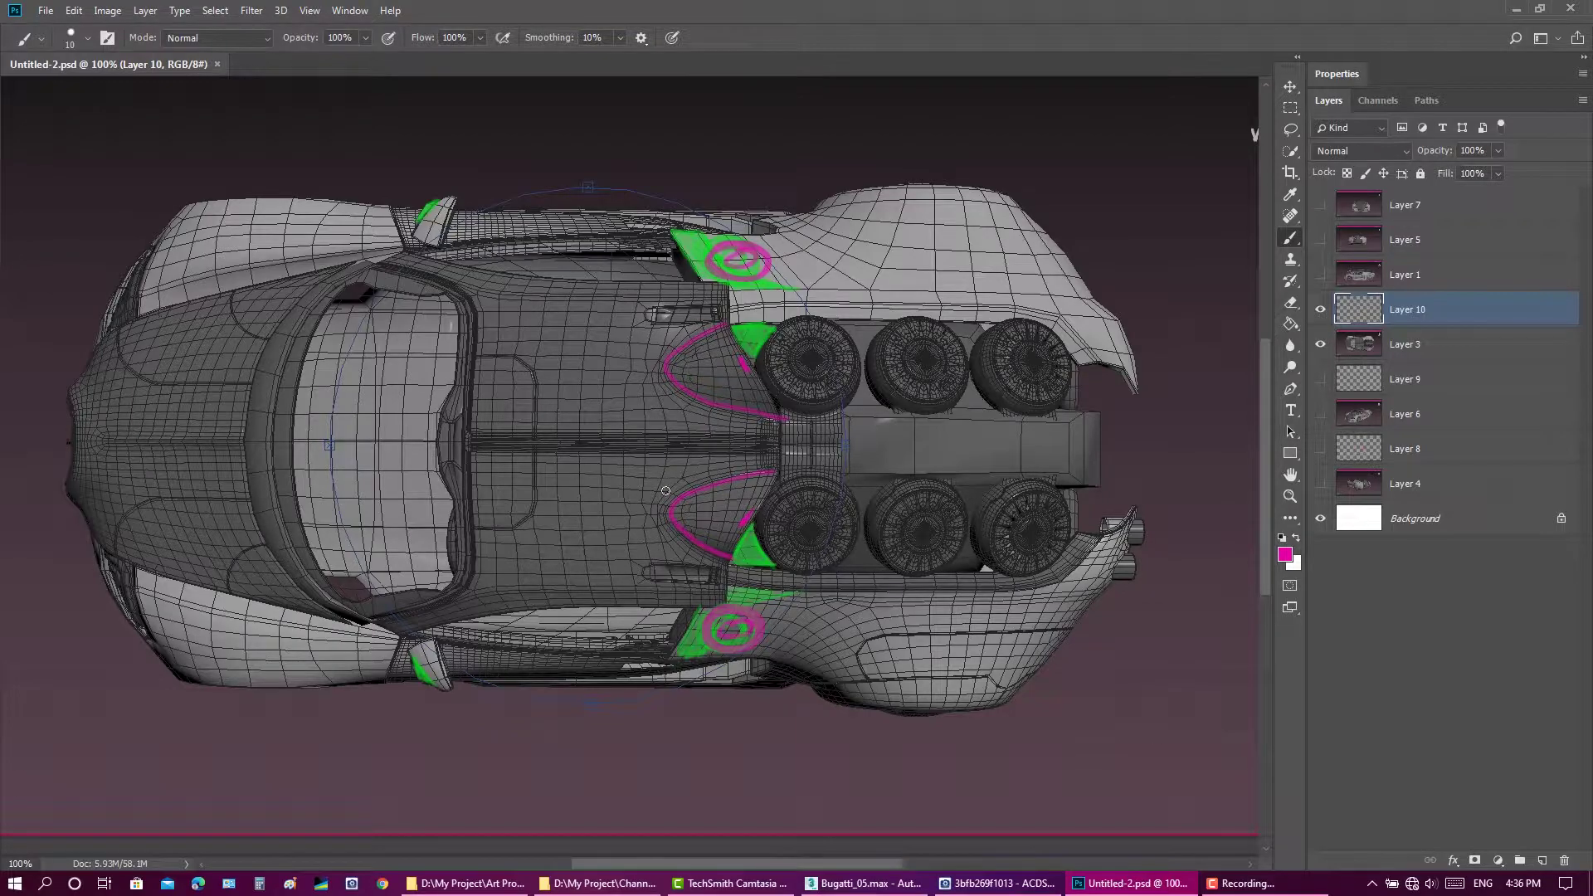
pyautogui.press('Escape')
# Step: Add magenta marks behind the cockpit and outline the engine block
pyautogui.moveTo(613, 330); pyautogui.dragTo(617, 345)
pyautogui.moveTo(571, 547); pyautogui.dragTo(575, 543)
pyautogui.hotkey('ctrl', 's')
pyautogui.moveTo(784, 453); pyautogui.dragTo(841, 450)
pyautogui.moveTo(877, 477); pyautogui.dragTo(953, 407)
pyautogui.moveTo(1022, 415); pyautogui.dragTo(1043, 417)
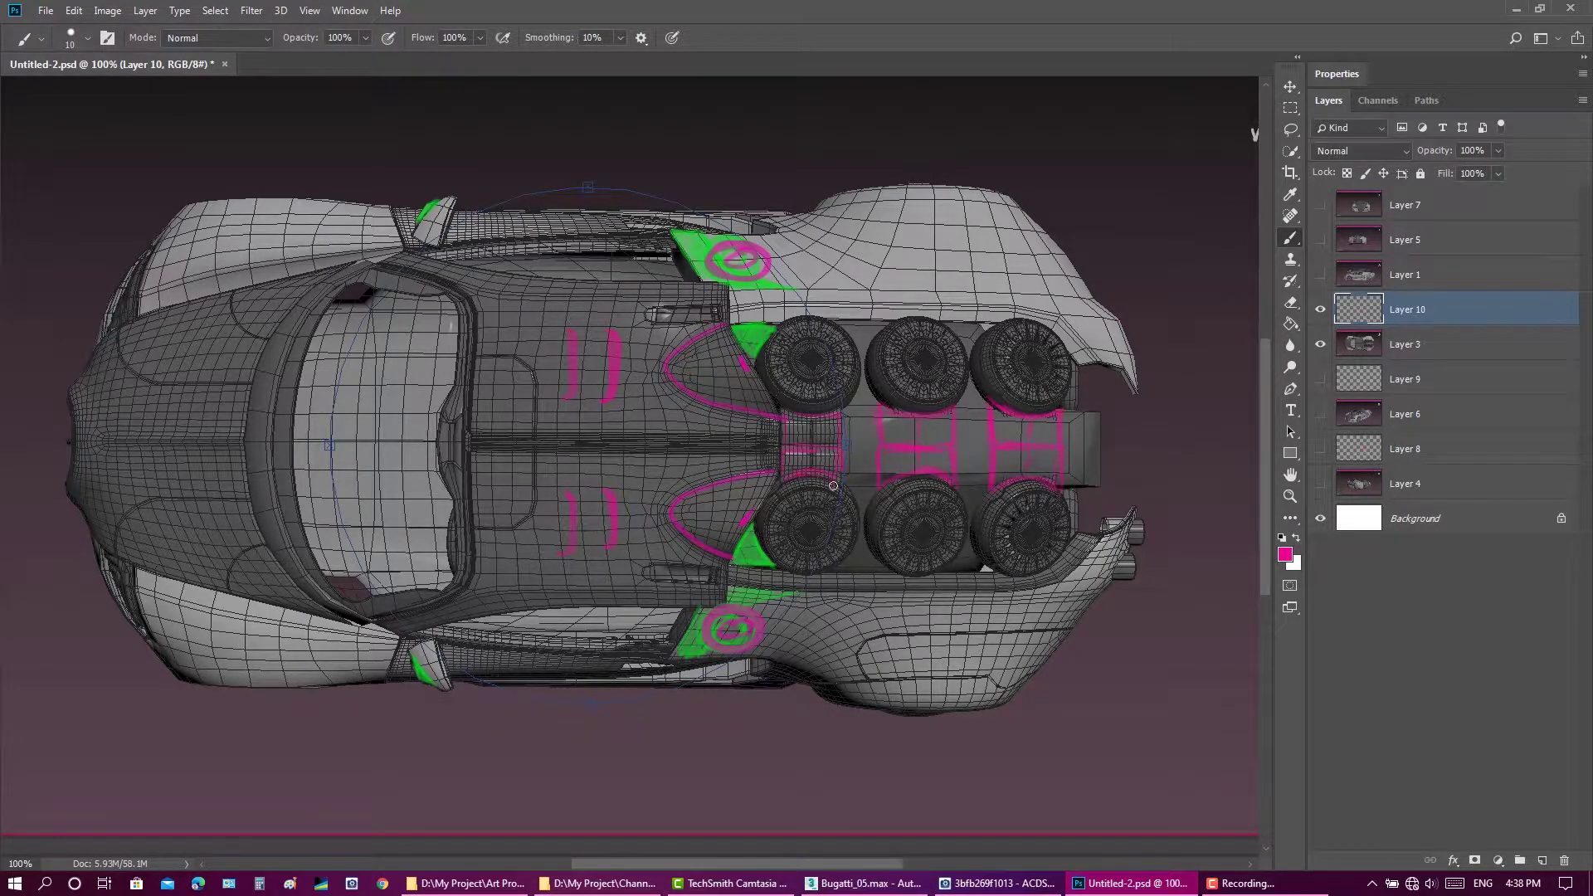
pyautogui.moveTo(775, 476); pyautogui.dragTo(810, 453)
pyautogui.hotkey('ctrl', 's')
# Step: Add a vertical magenta line and two more circles, then hide the top-view layers
pyautogui.hotkey('ctrl', 'z')
pyautogui.moveTo(603, 531); pyautogui.dragTo(604, 493)
pyautogui.hotkey('ctrl', 's')
pyautogui.moveTo(249, 567); pyautogui.dragTo(254, 564)
pyautogui.moveTo(274, 301); pyautogui.dragTo(280, 312)
pyautogui.moveTo(1320, 309); pyautogui.dragTo(1319, 345)
# Step: Show the rear-view Layers 4 and 8 and paint a magenta line along the roof arc
pyautogui.click(1320, 484)
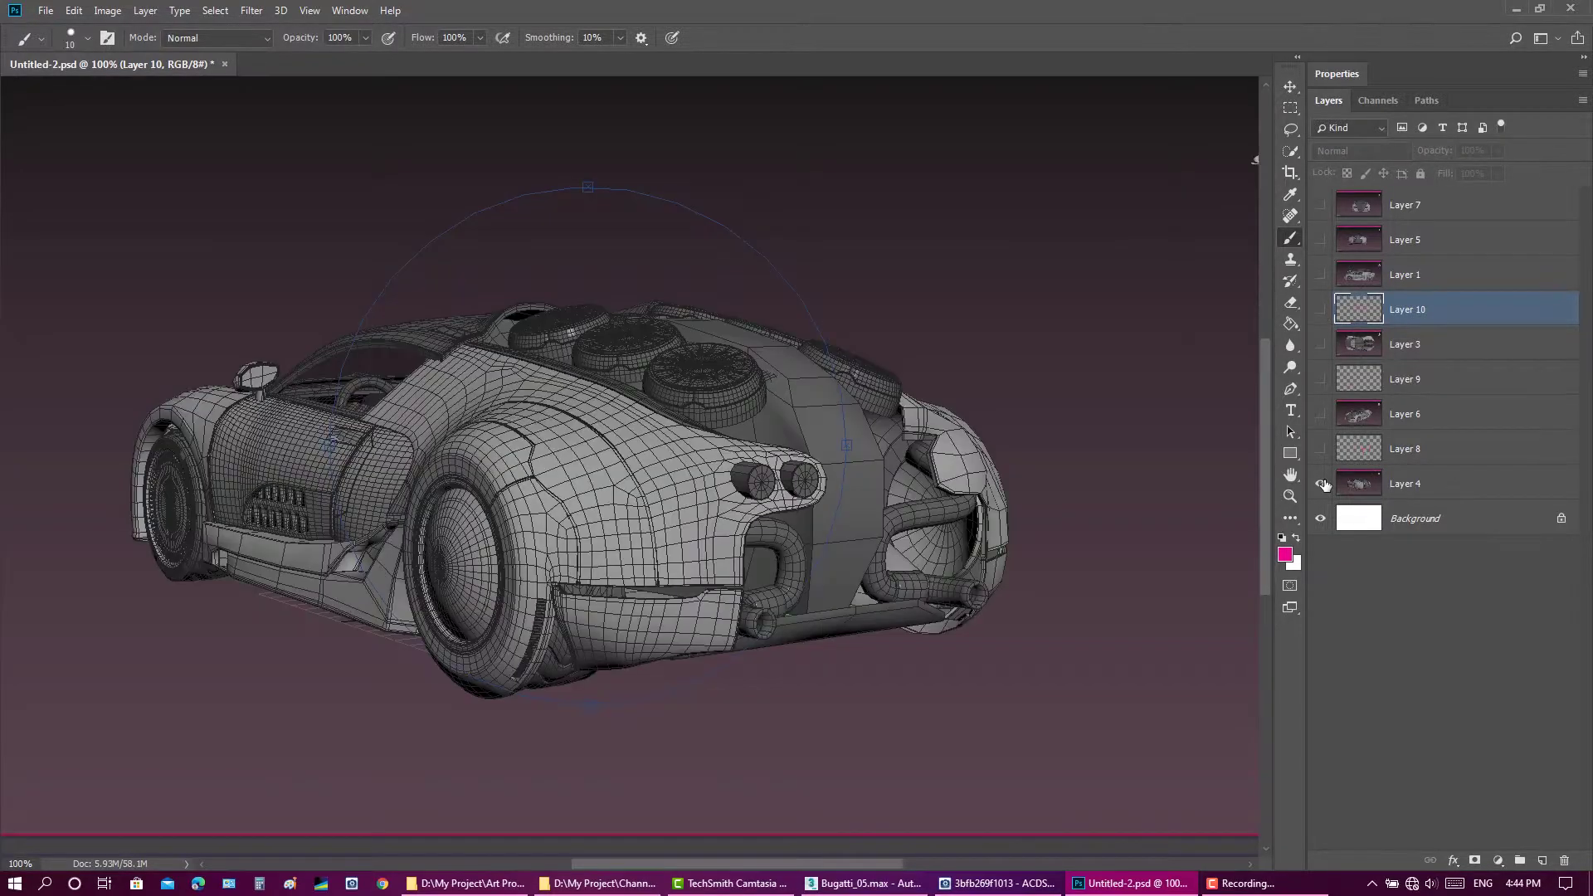
pyautogui.click(1320, 449)
pyautogui.press('z')
pyautogui.click(489, 415)
pyautogui.click(1405, 449)
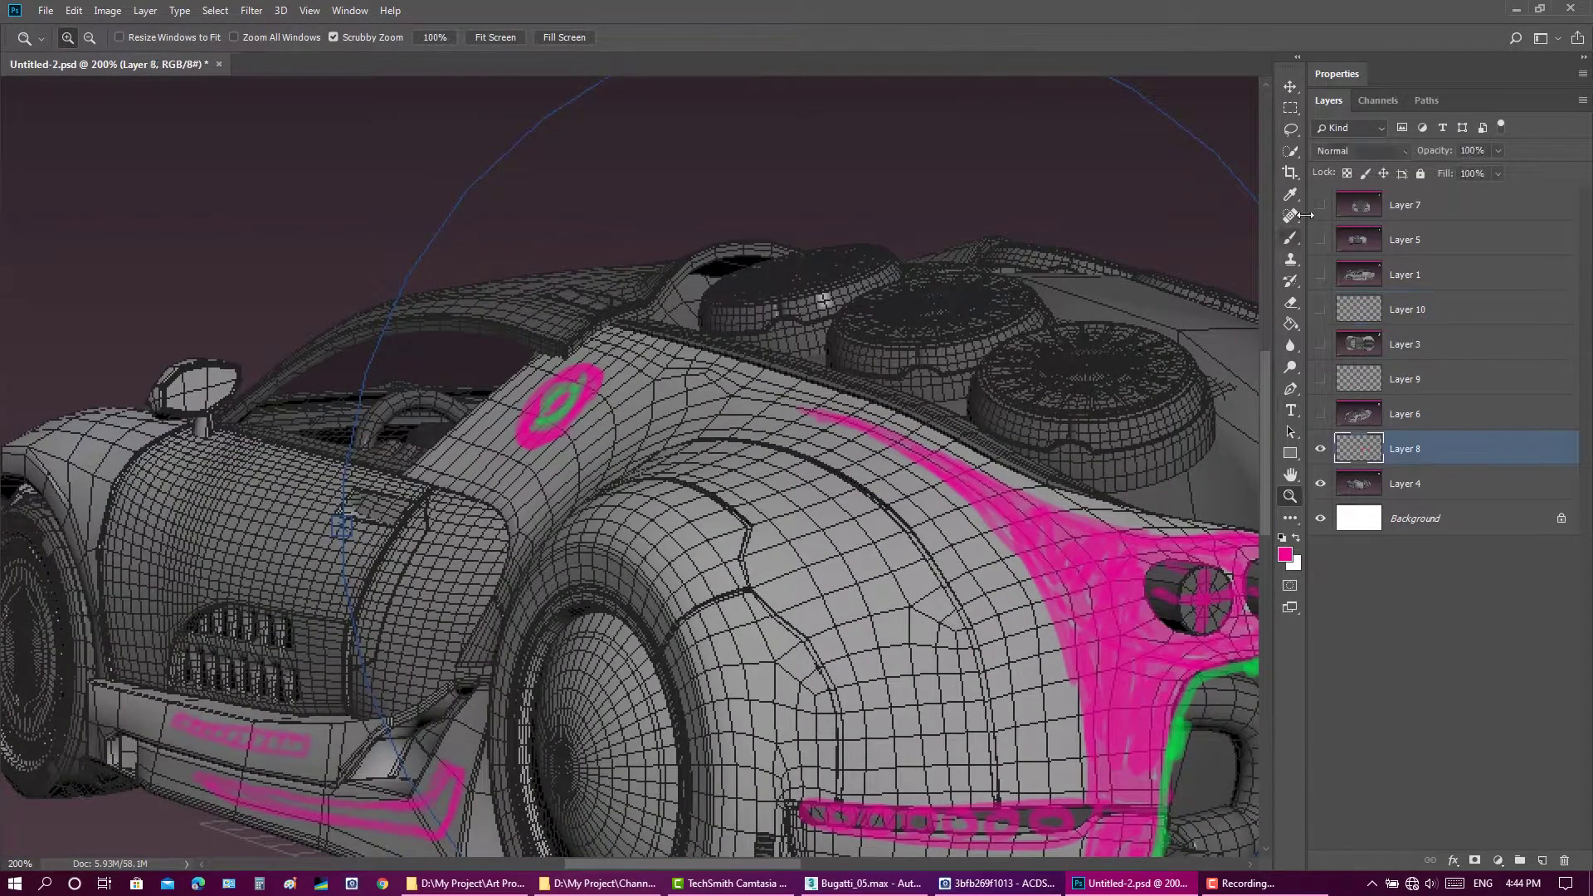
pyautogui.press('b')
pyautogui.moveTo(230, 419)
pyautogui.mouseDown()
pyautogui.moveTo(391, 329)
pyautogui.moveTo(560, 352)
pyautogui.mouseUp()
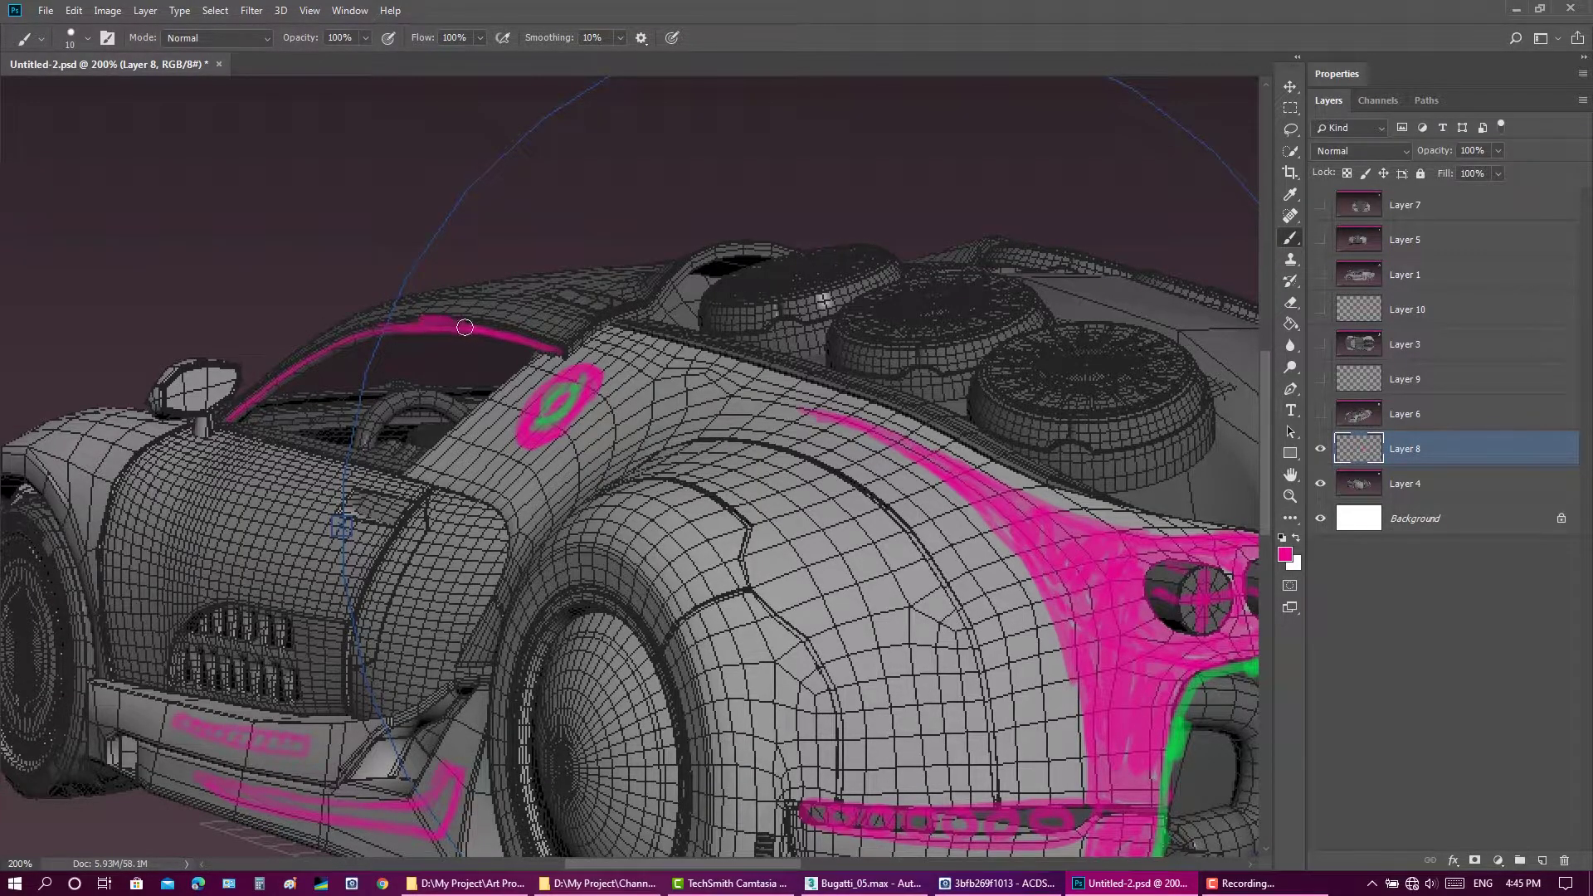
# Step: Fit the image on screen, view it at 100%, and hide the rear-view layers
pyautogui.press('h')
pyautogui.hotkey('ctrl', '0')
pyautogui.hotkey('ctrl', '1')
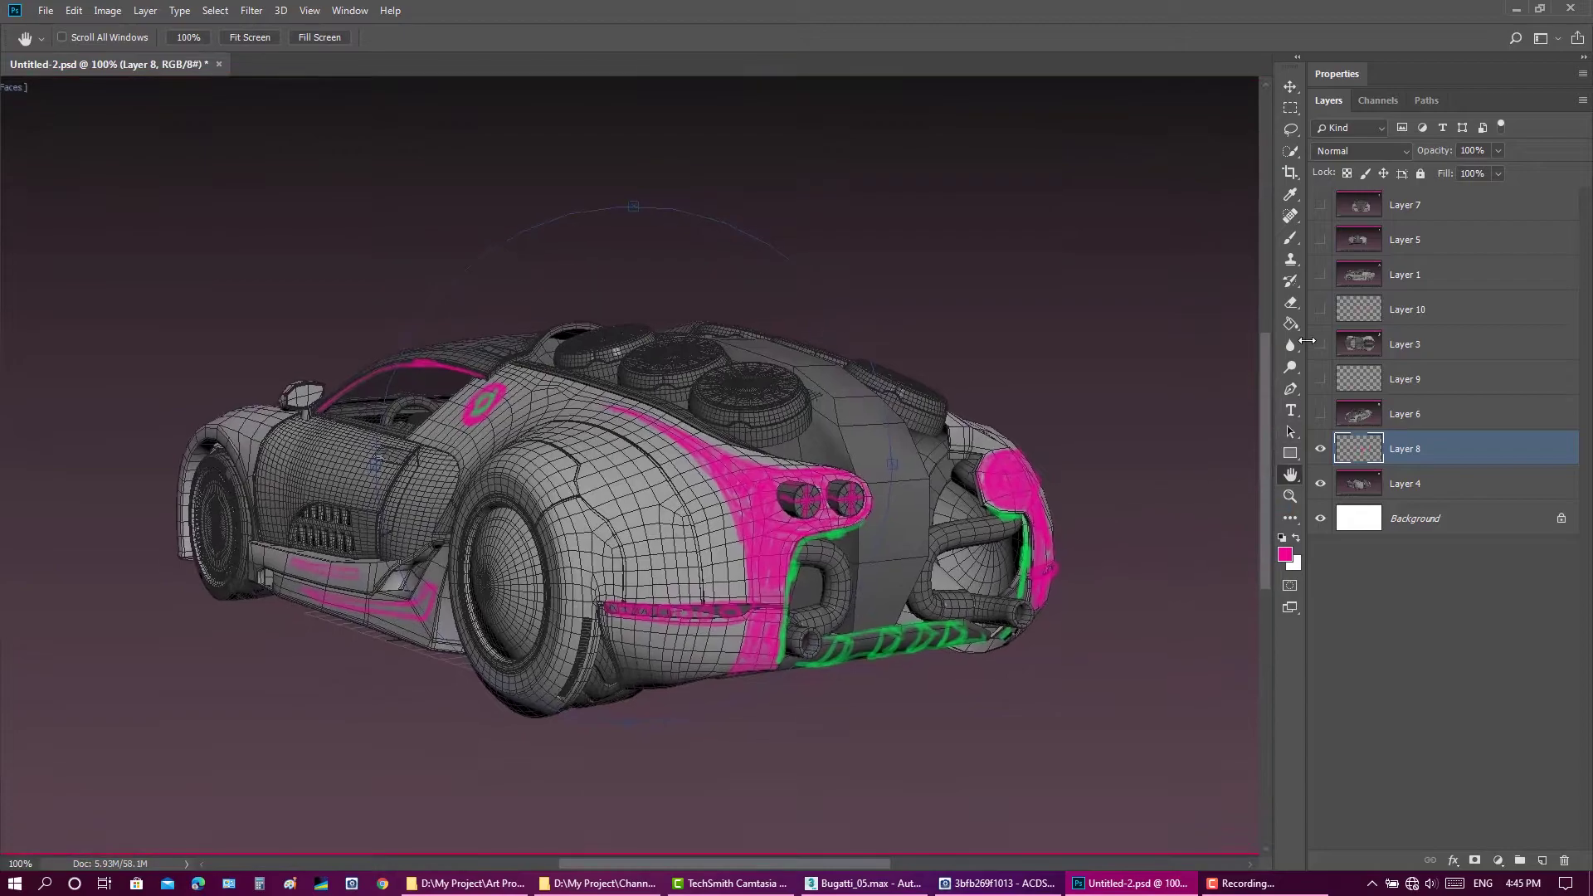
pyautogui.click(1320, 414)
pyautogui.click(1320, 483)
# Step: On Layer 9, paint magenta lines along the door-window edge, roof and hood
pyautogui.click(1320, 379)
pyautogui.click(1320, 449)
pyautogui.click(1365, 379)
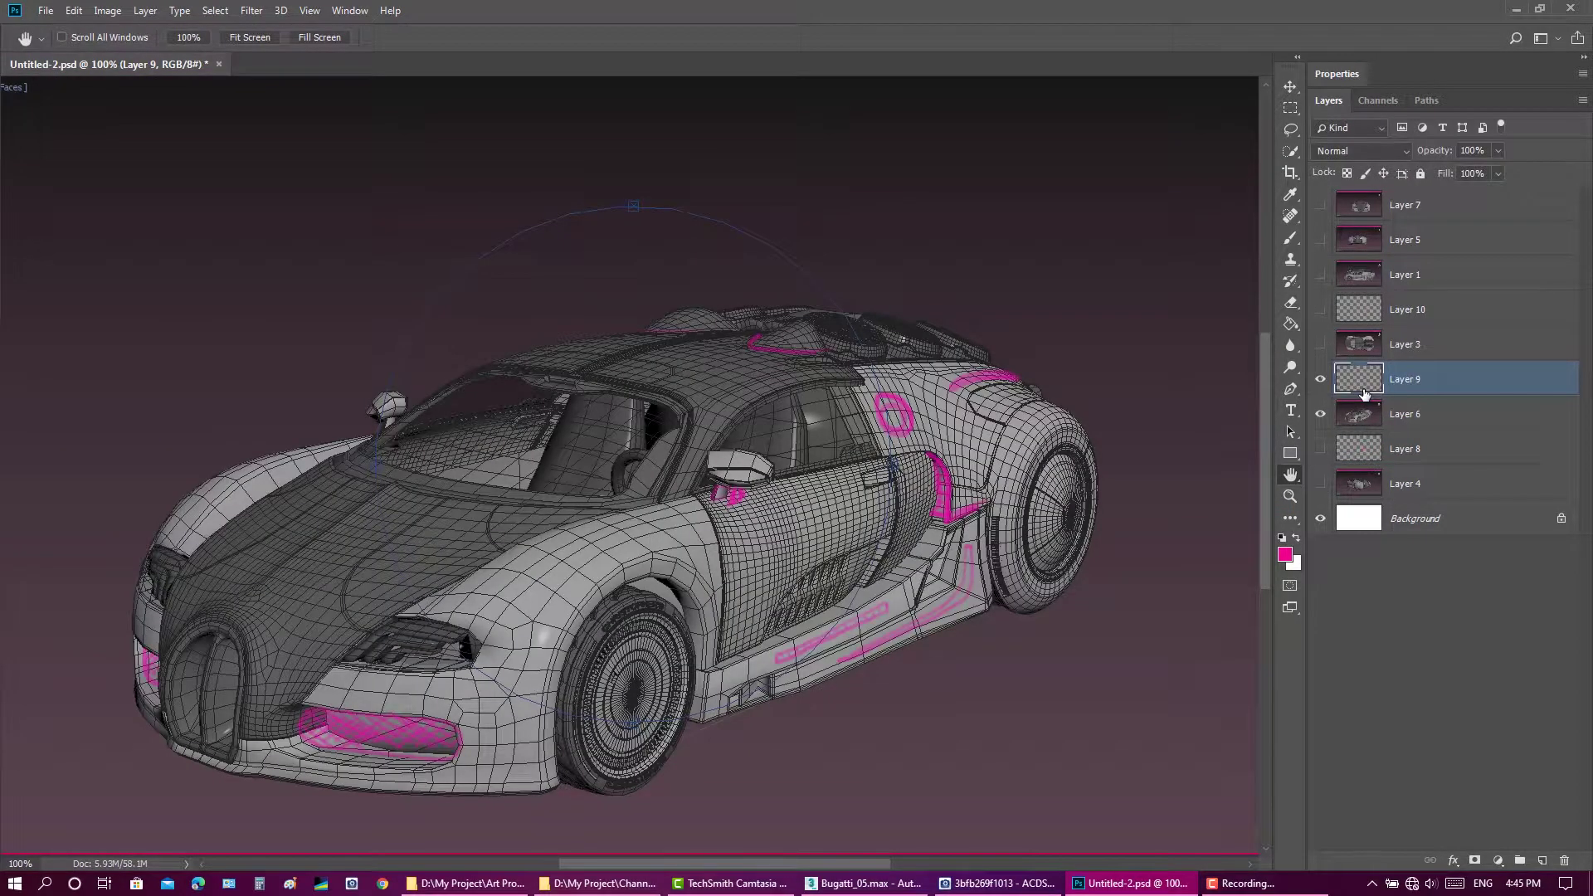
pyautogui.press('b')
pyautogui.moveTo(702, 474); pyautogui.dragTo(824, 385)
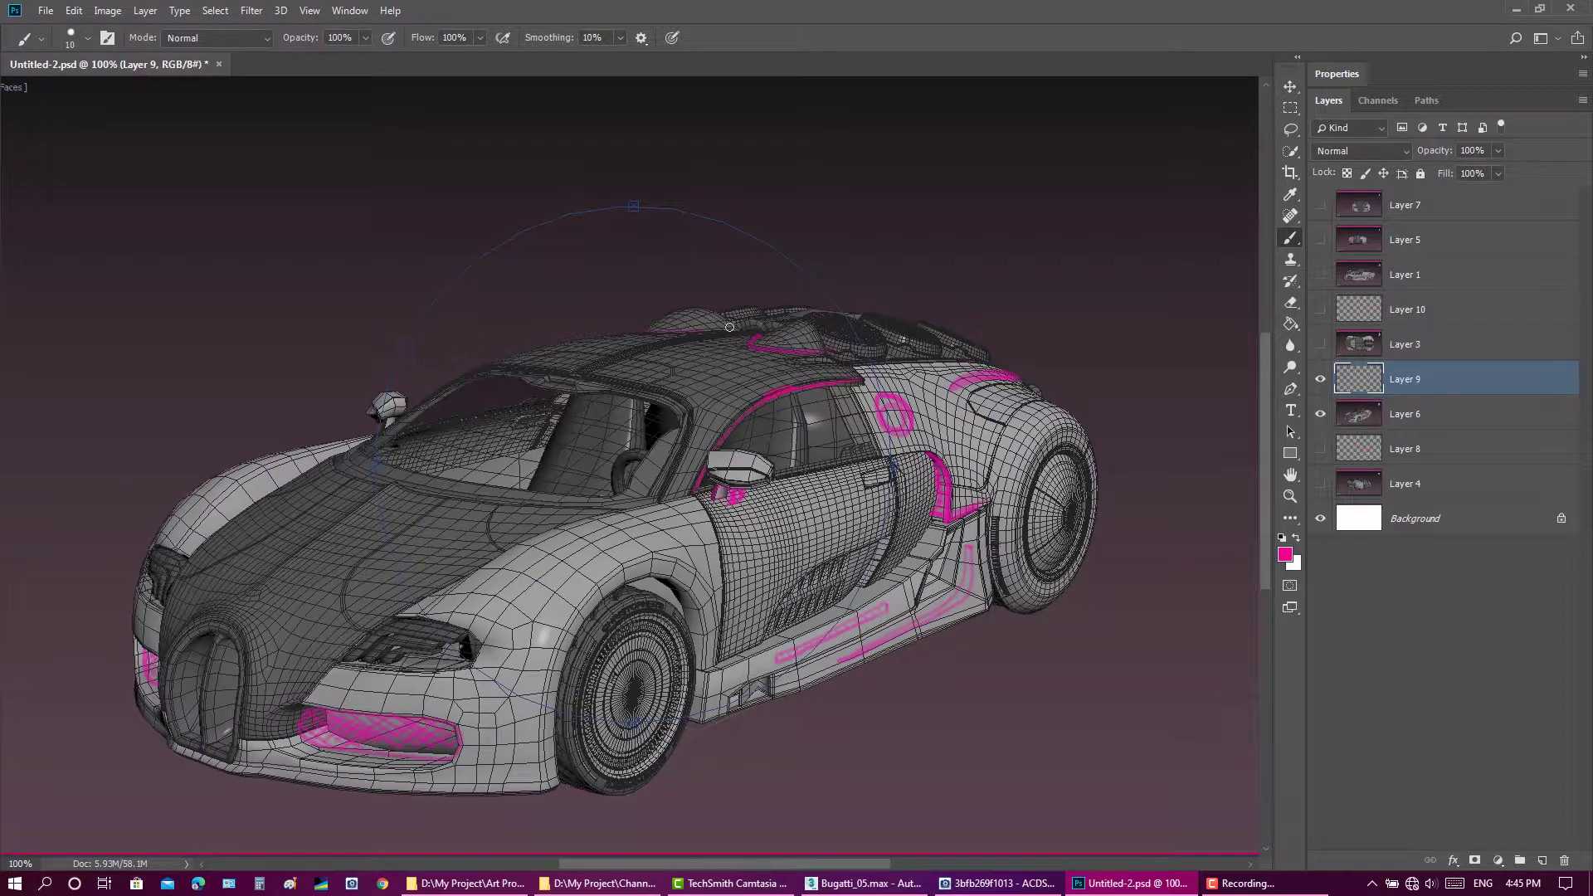
pyautogui.moveTo(676, 353); pyautogui.dragTo(719, 369)
pyautogui.moveTo(581, 338); pyautogui.dragTo(618, 341)
pyautogui.moveTo(325, 466); pyautogui.dragTo(304, 475)
# Step: Switch to green and paint over the rear pillar and both mirrors
pyautogui.click(1285, 554)
pyautogui.press('Return')
pyautogui.moveTo(869, 412)
pyautogui.mouseDown()
pyautogui.moveTo(889, 439)
pyautogui.moveTo(863, 369)
pyautogui.mouseUp()
pyautogui.hotkey('ctrl', 's')
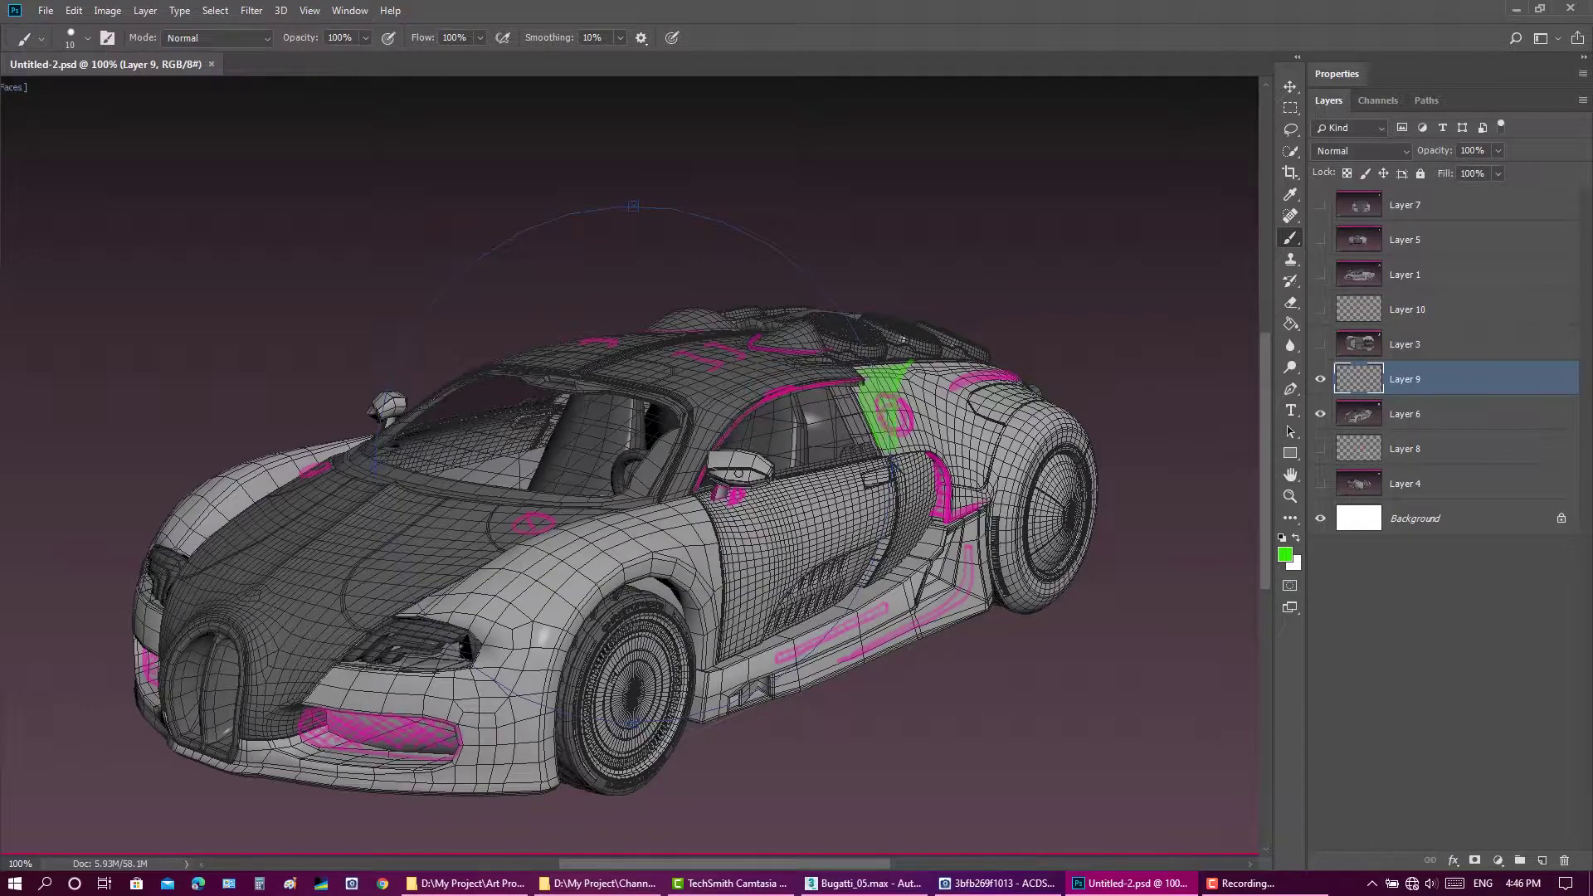
pyautogui.moveTo(713, 473); pyautogui.dragTo(763, 478)
pyautogui.moveTo(365, 410); pyautogui.dragTo(386, 414)
# Step: Add green lines on the side skirt, front fender, door front edge, wheel arch and hood edge
pyautogui.moveTo(755, 687); pyautogui.dragTo(762, 699)
pyautogui.moveTo(597, 555); pyautogui.dragTo(456, 784)
pyautogui.moveTo(667, 503)
pyautogui.mouseDown()
pyautogui.moveTo(705, 669)
pyautogui.moveTo(554, 772)
pyautogui.mouseUp()
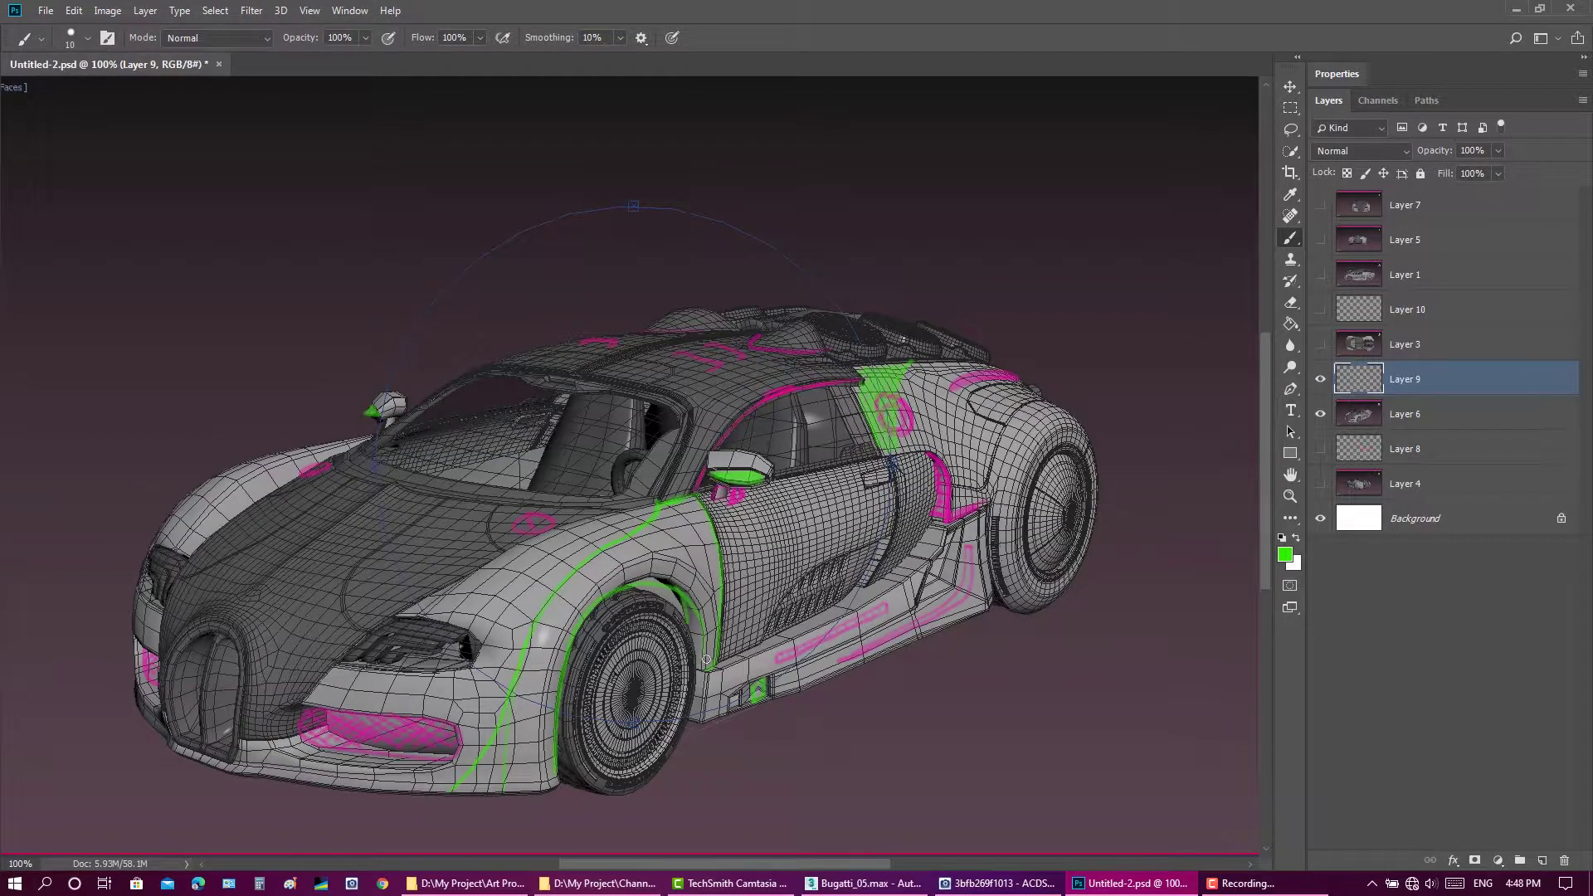
pyautogui.moveTo(705, 673)
pyautogui.mouseDown()
pyautogui.moveTo(677, 587)
pyautogui.moveTo(699, 650)
pyautogui.moveTo(614, 569)
pyautogui.moveTo(505, 767)
pyautogui.mouseUp()
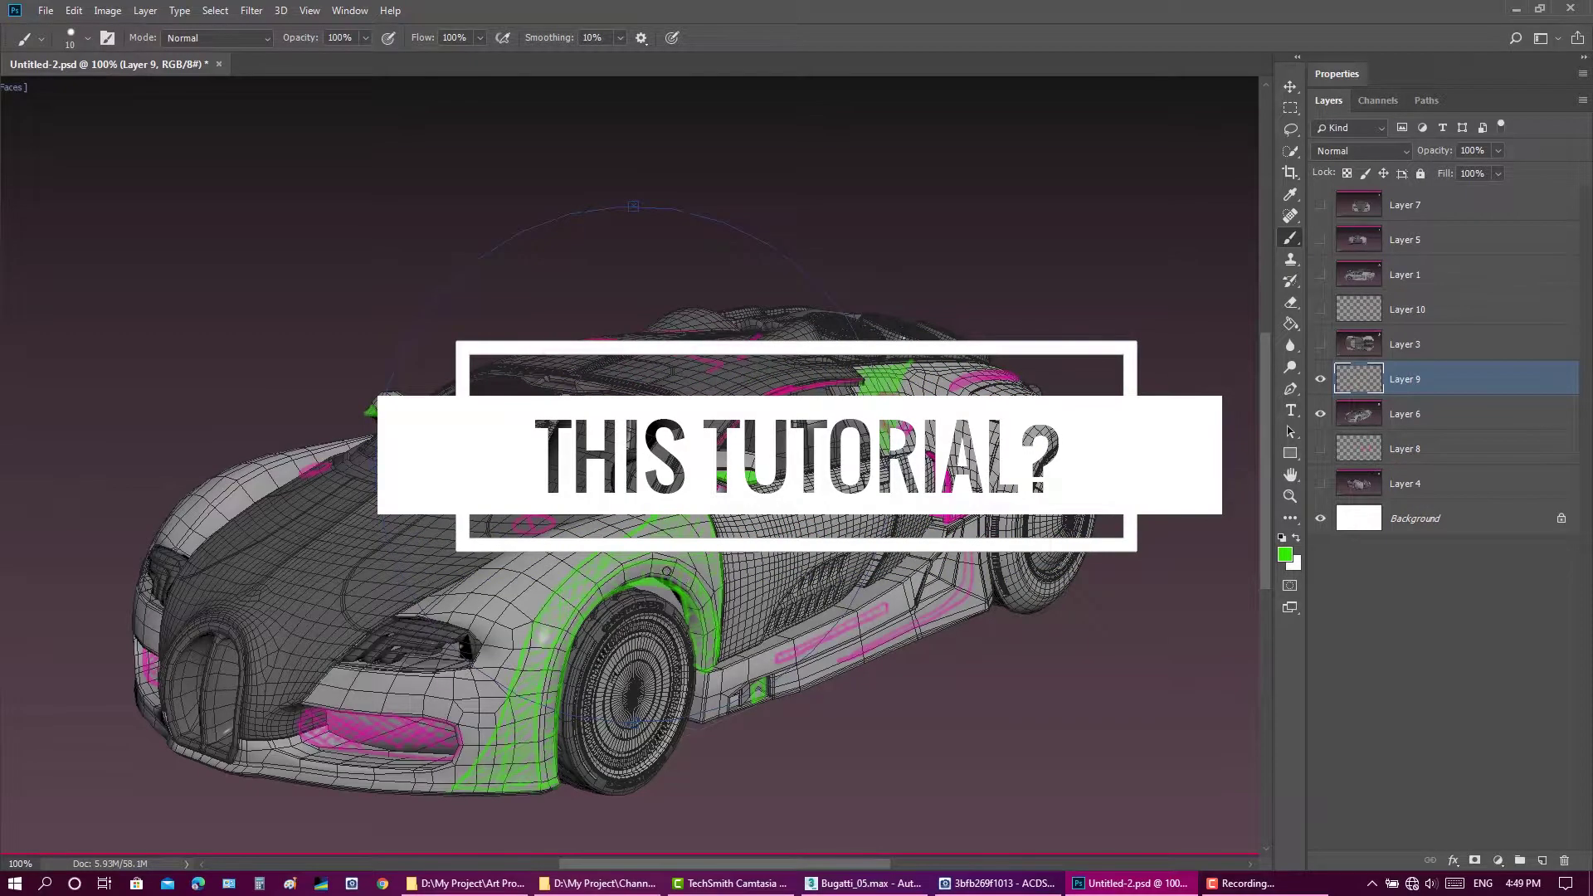
pyautogui.hotkey('ctrl', 's')
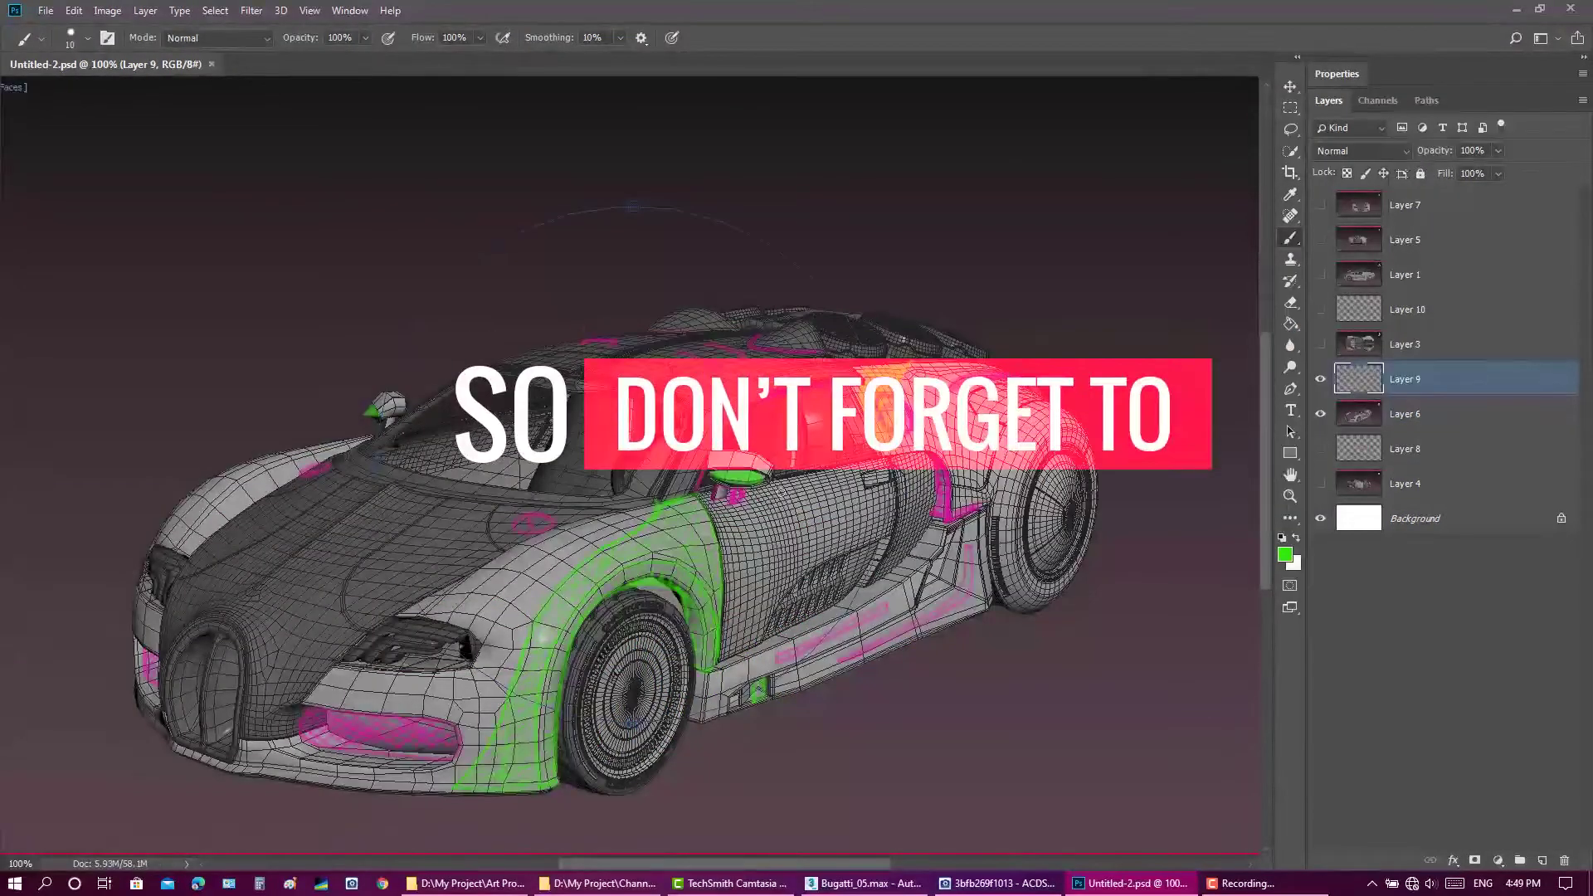
pyautogui.moveTo(283, 456); pyautogui.dragTo(330, 439)
# Step: Show the top view and paint green along the lower-left and upper-left fenders
pyautogui.hotkey('ctrl', 's')
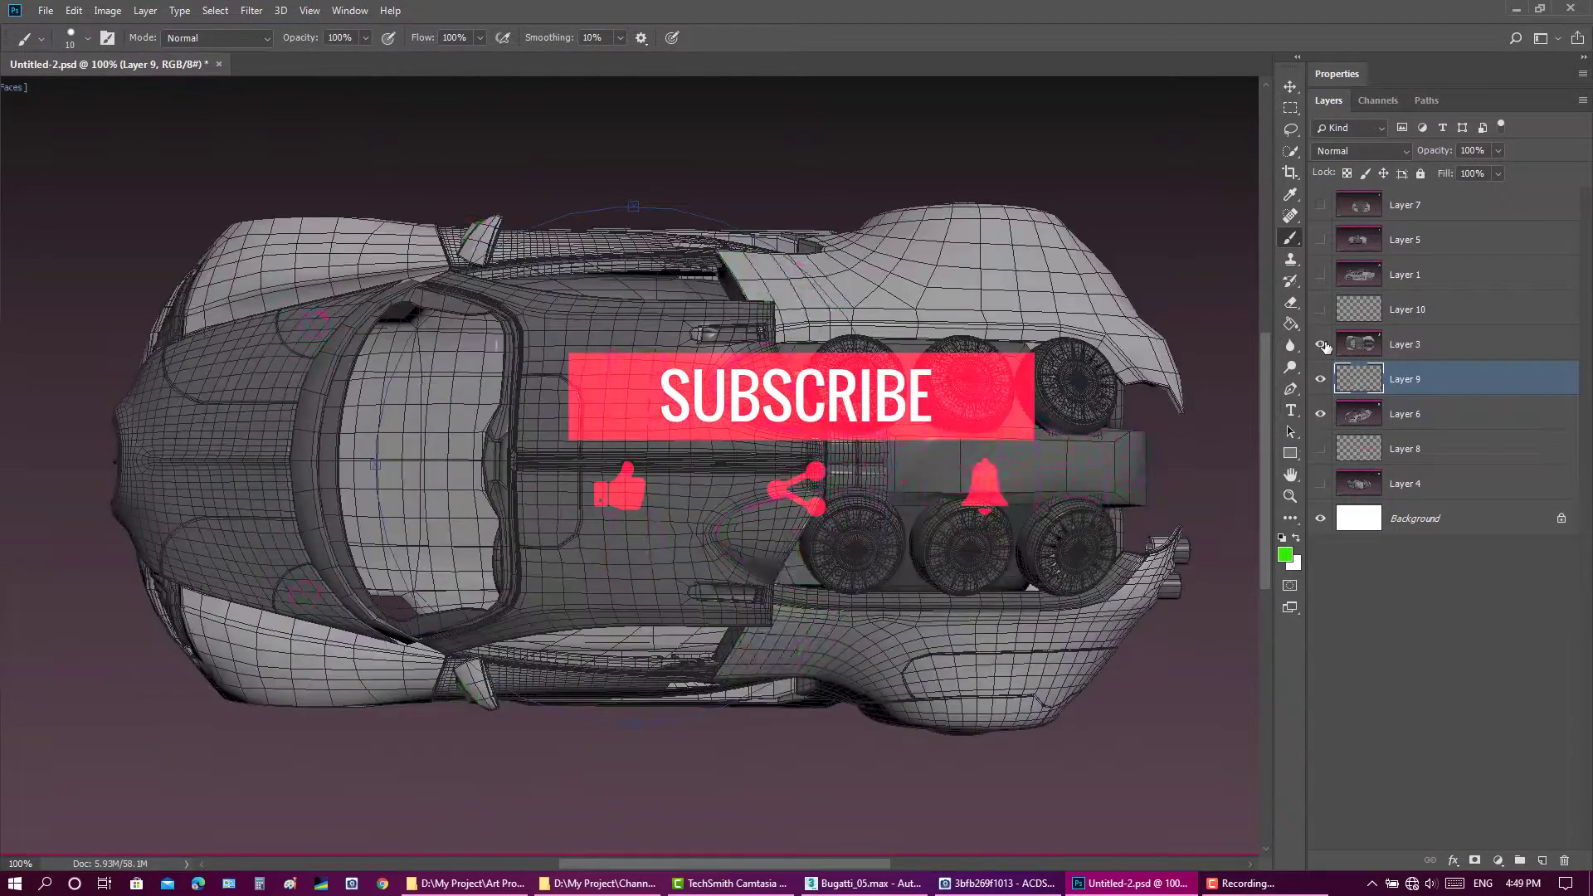
pyautogui.click(1407, 309)
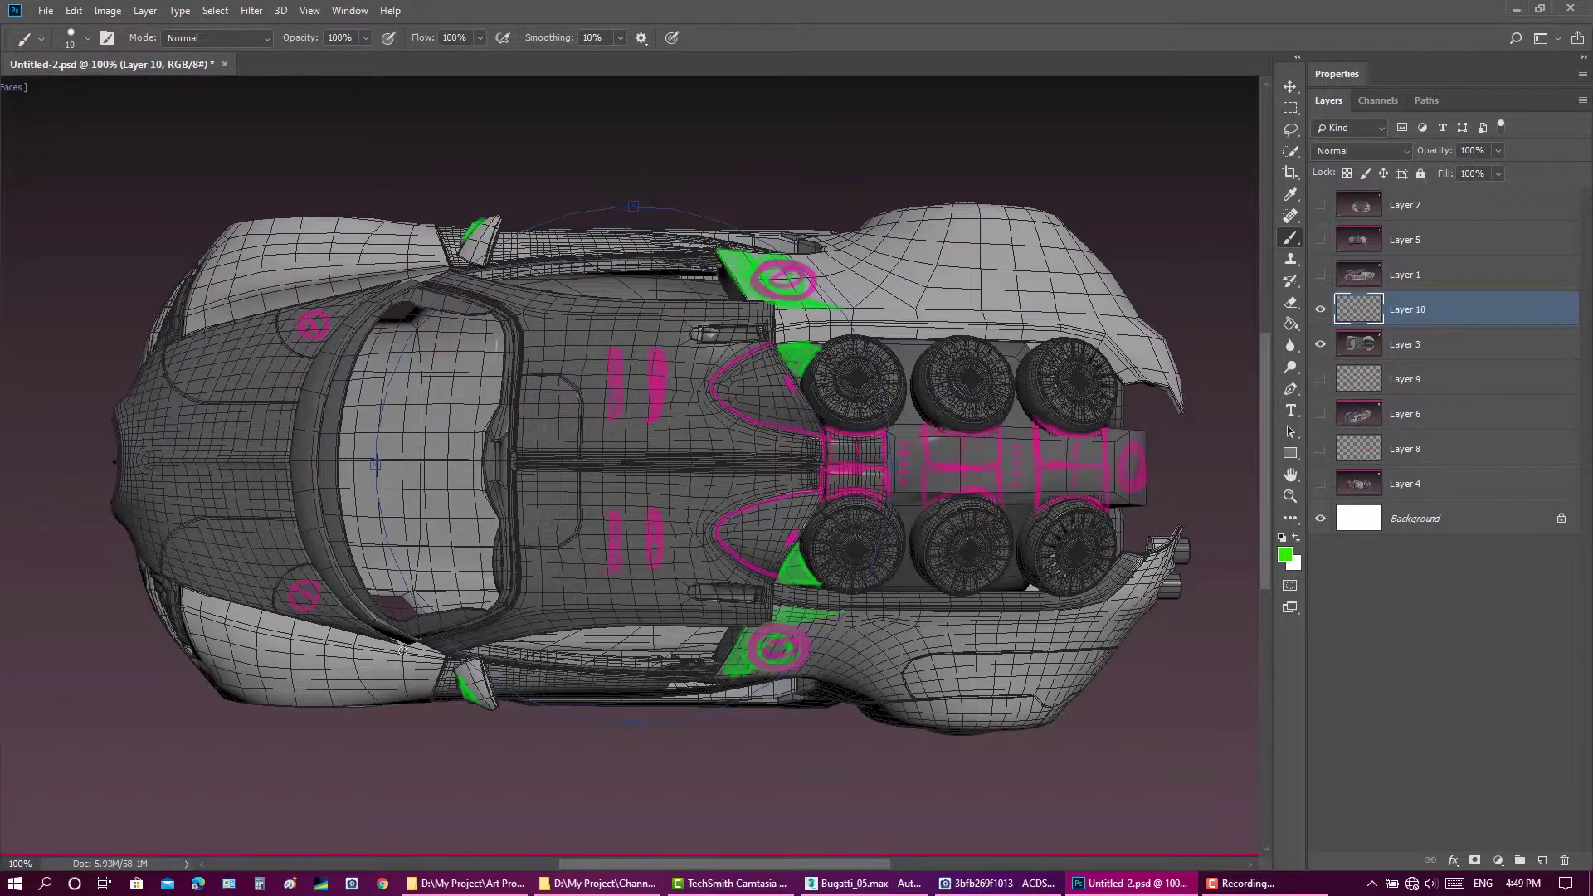
pyautogui.moveTo(407, 645); pyautogui.dragTo(224, 686)
pyautogui.moveTo(356, 245); pyautogui.dragTo(262, 239)
pyautogui.moveTo(436, 657)
pyautogui.mouseDown()
pyautogui.moveTo(222, 687)
pyautogui.moveTo(440, 676)
pyautogui.mouseUp()
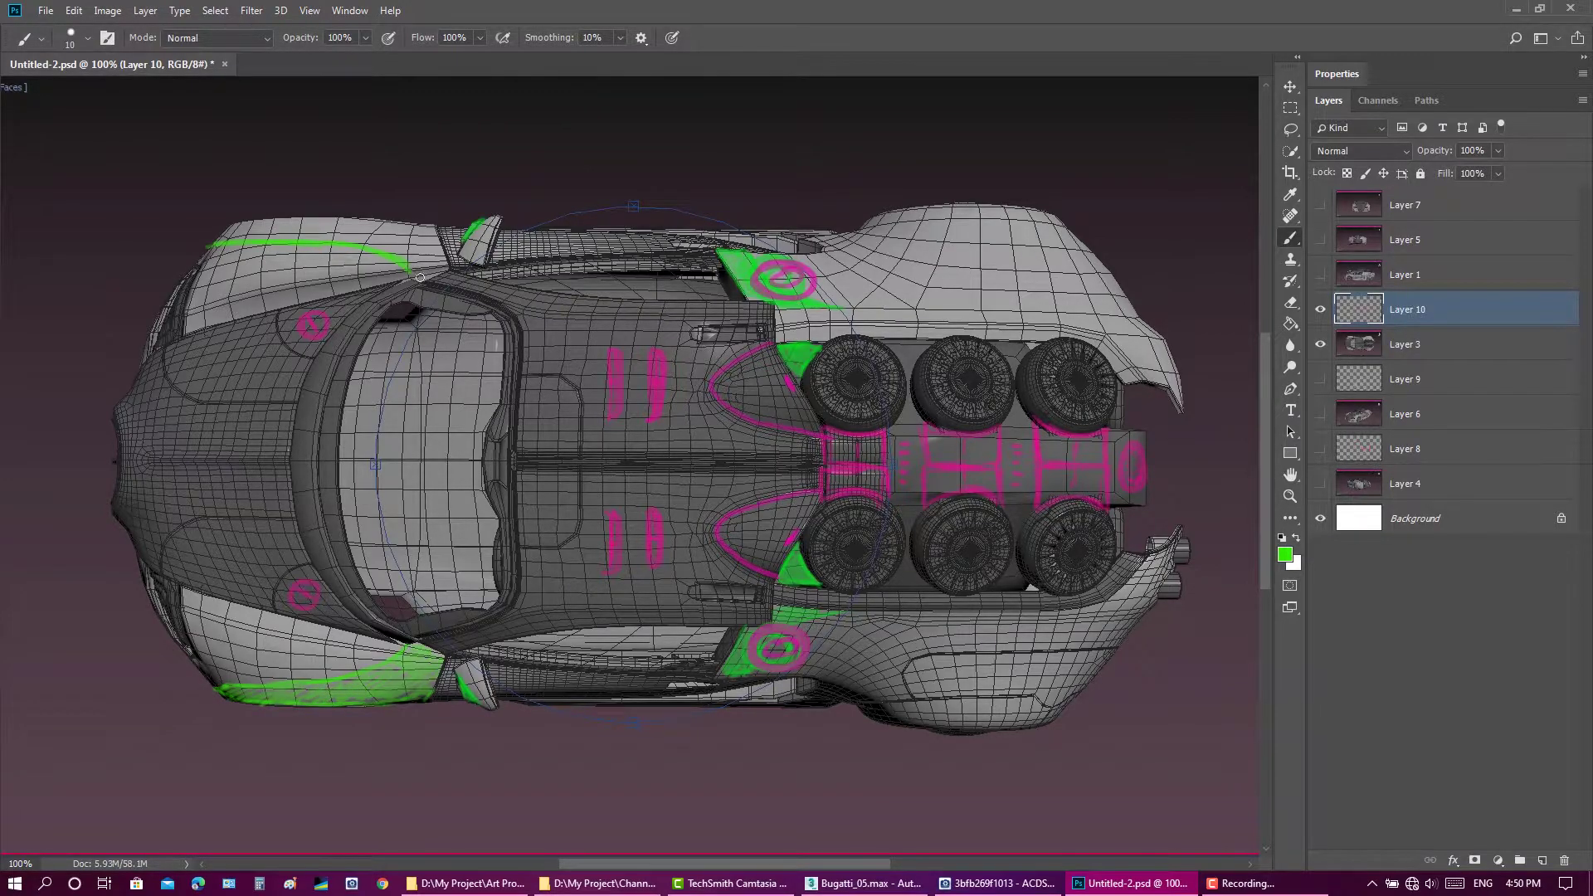
# Step: Thicken the green on both fender edges, save, and bring up the rear three-quarter view
pyautogui.moveTo(419, 278); pyautogui.dragTo(448, 236)
pyautogui.moveTo(217, 236); pyautogui.dragTo(452, 222)
pyautogui.moveTo(217, 234); pyautogui.dragTo(279, 237)
pyautogui.moveTo(412, 272); pyautogui.dragTo(453, 262)
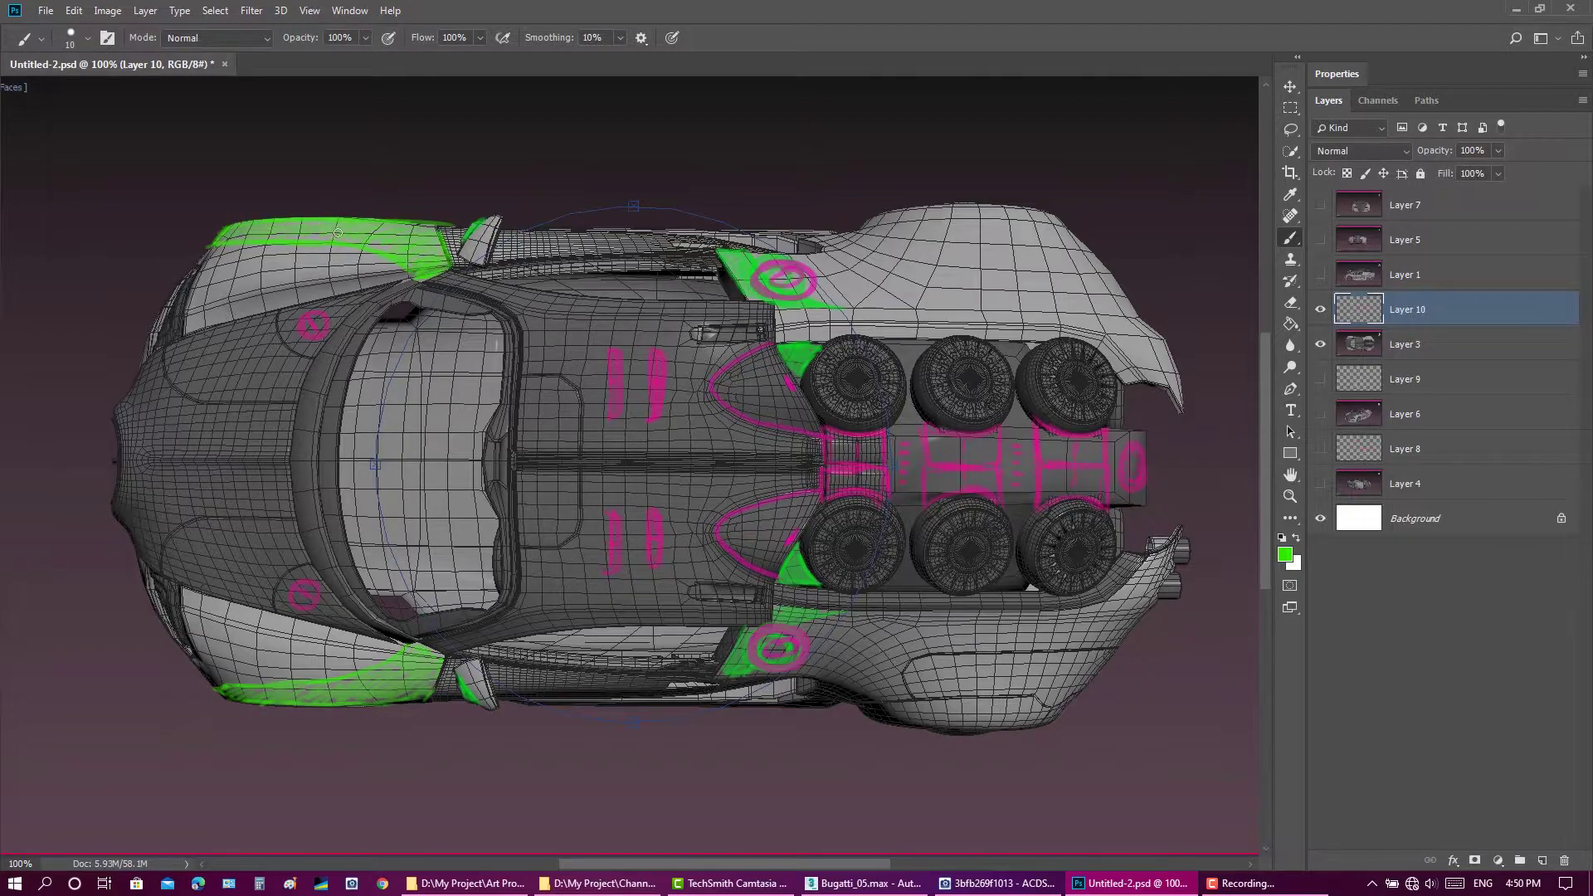
pyautogui.hotkey('ctrl', 's')
pyautogui.moveTo(1320, 309); pyautogui.dragTo(1320, 345)
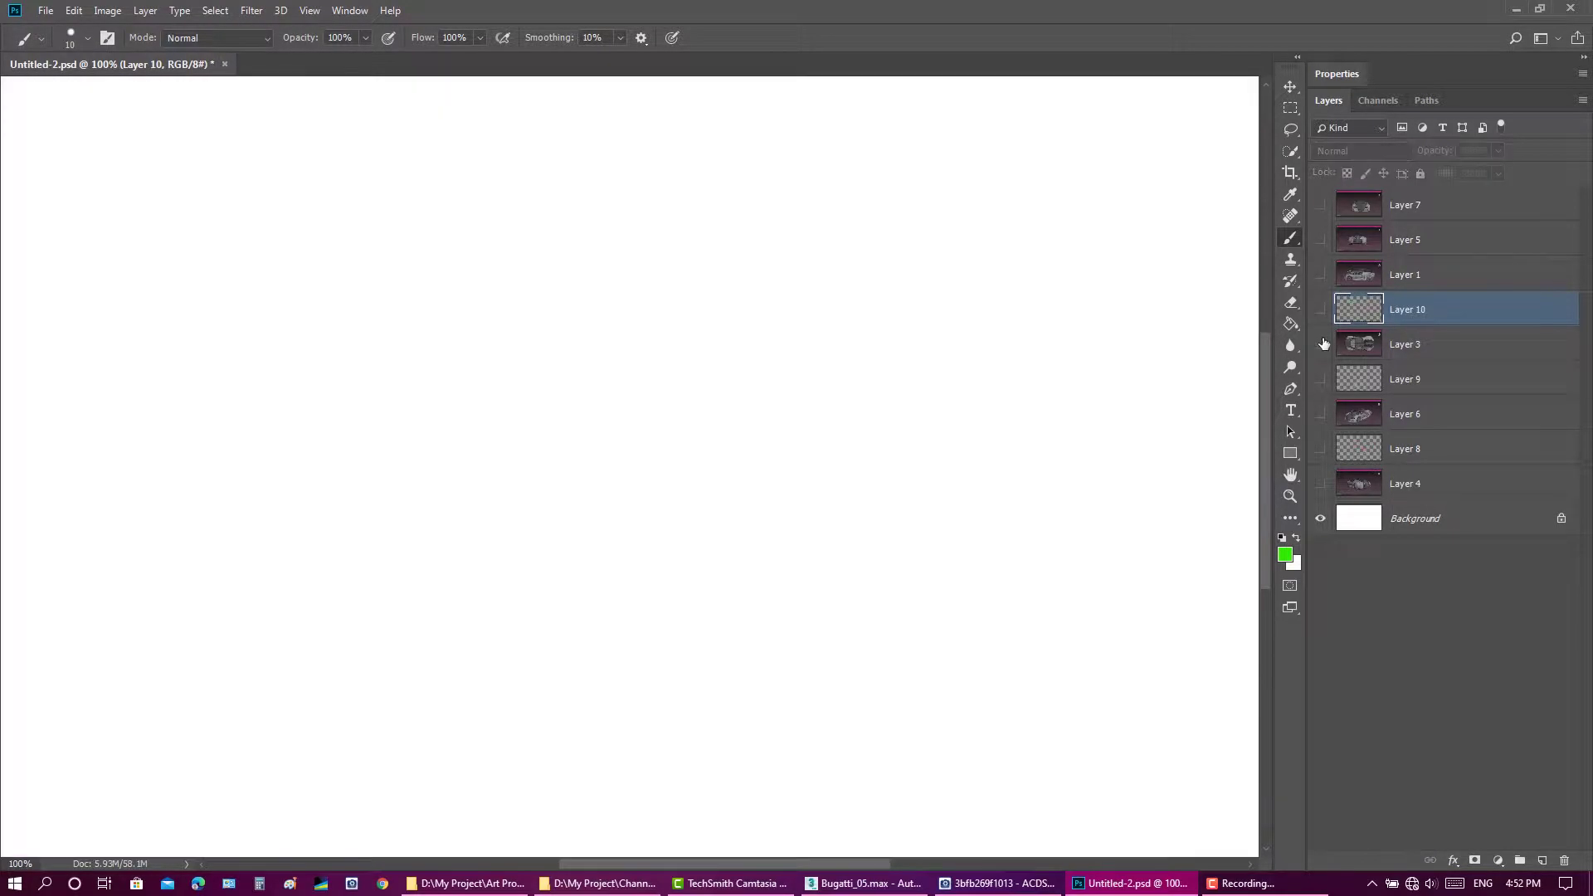
pyautogui.moveTo(1320, 449); pyautogui.dragTo(1320, 484)
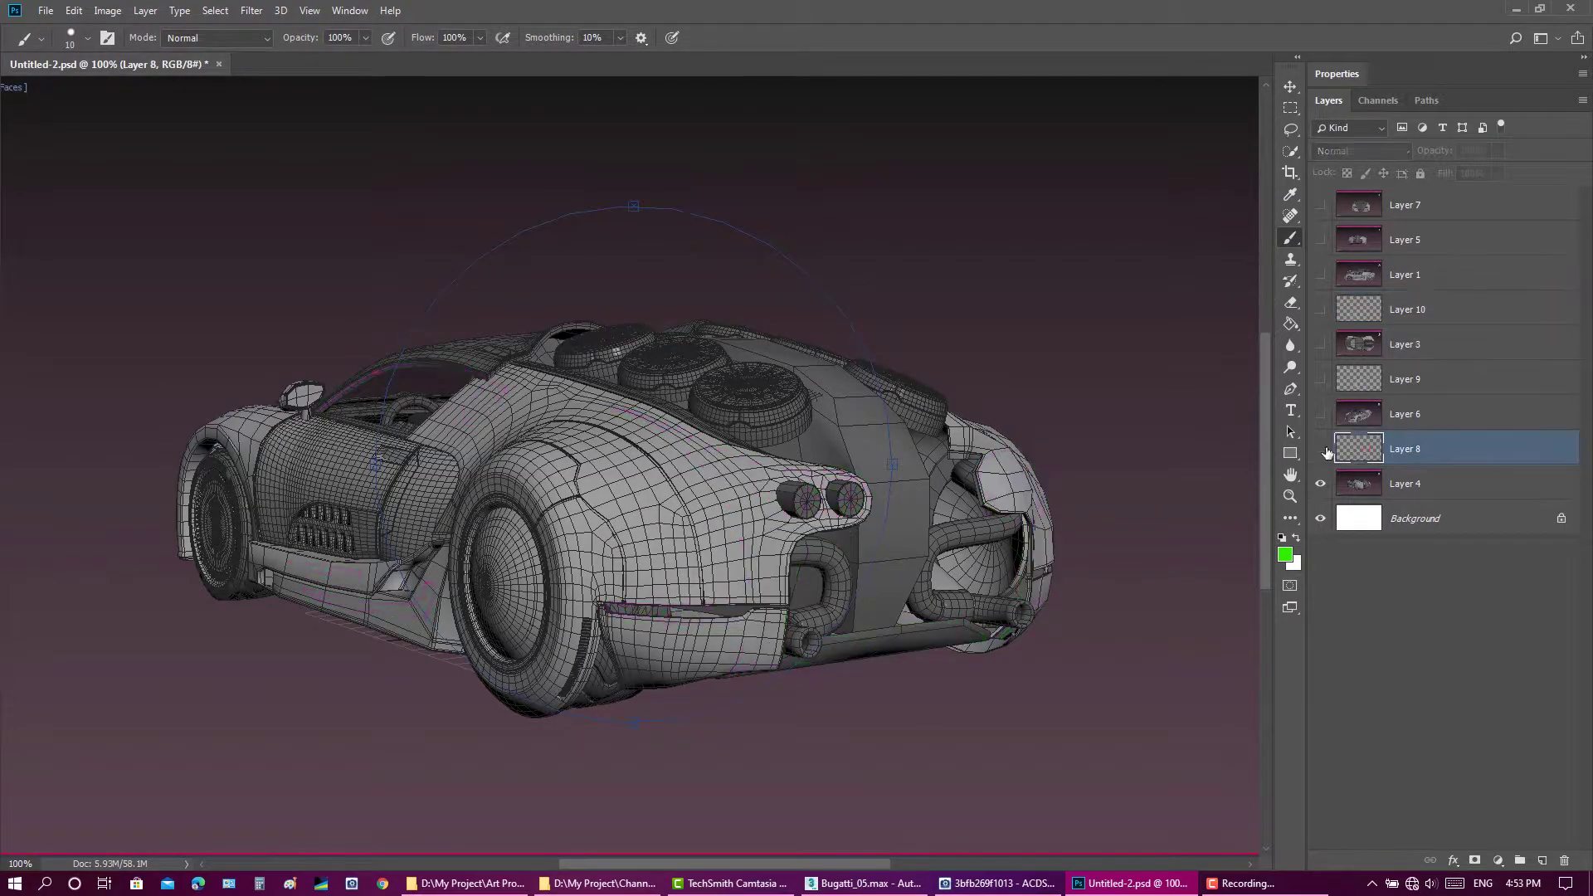
# Step: On Layer 8, paint green over the roof pillar and front fender arch, then hide those layers
pyautogui.click(1329, 449)
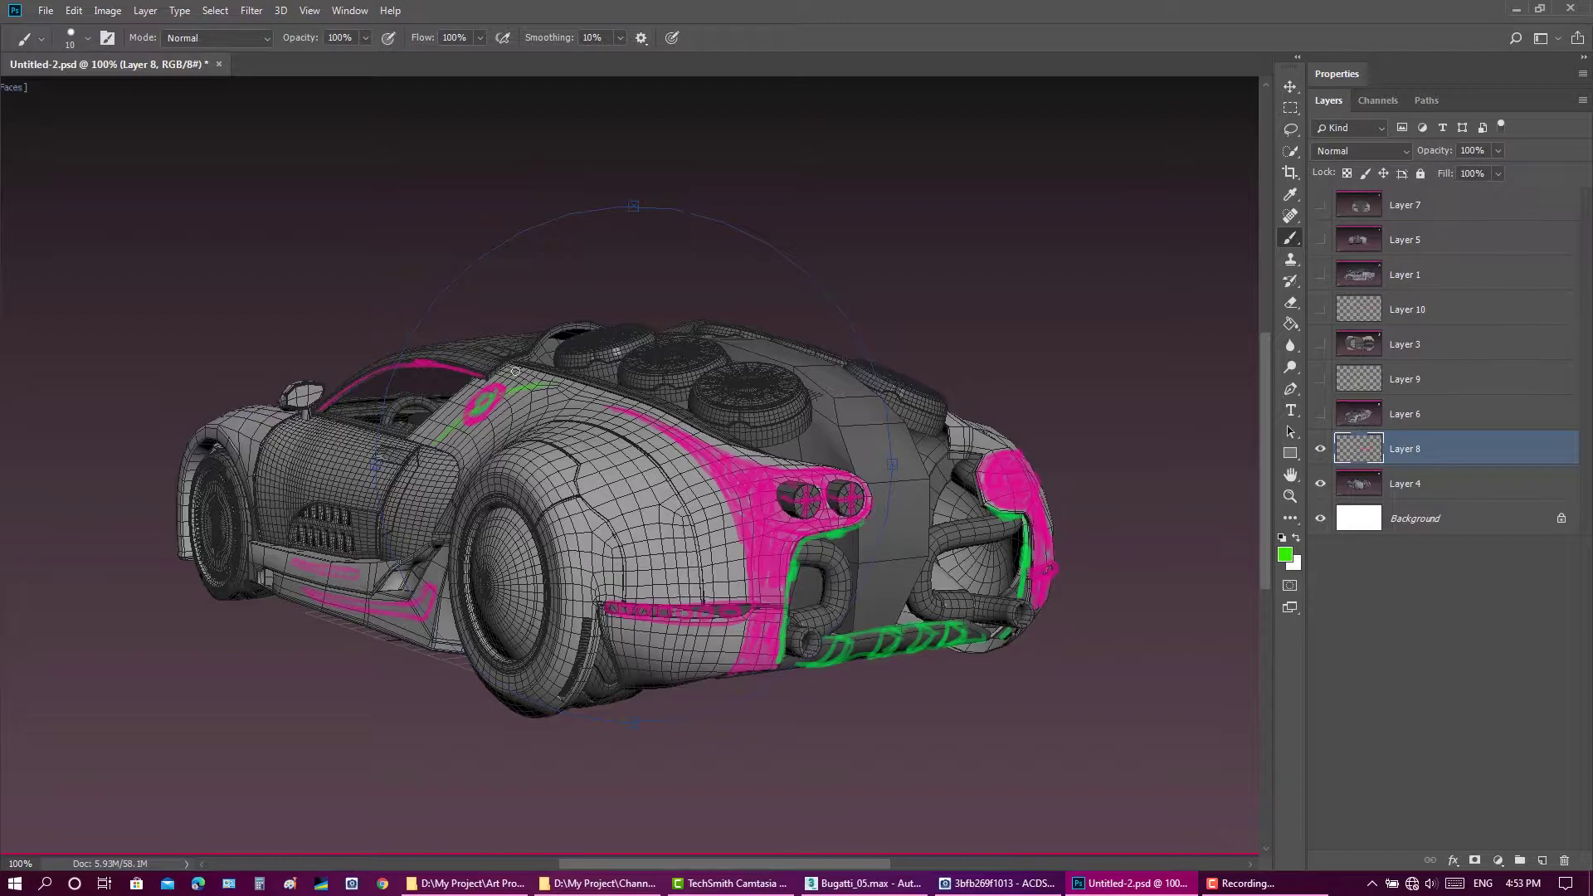
pyautogui.moveTo(531, 387)
pyautogui.mouseDown()
pyautogui.moveTo(502, 371)
pyautogui.moveTo(435, 412)
pyautogui.moveTo(539, 376)
pyautogui.mouseUp()
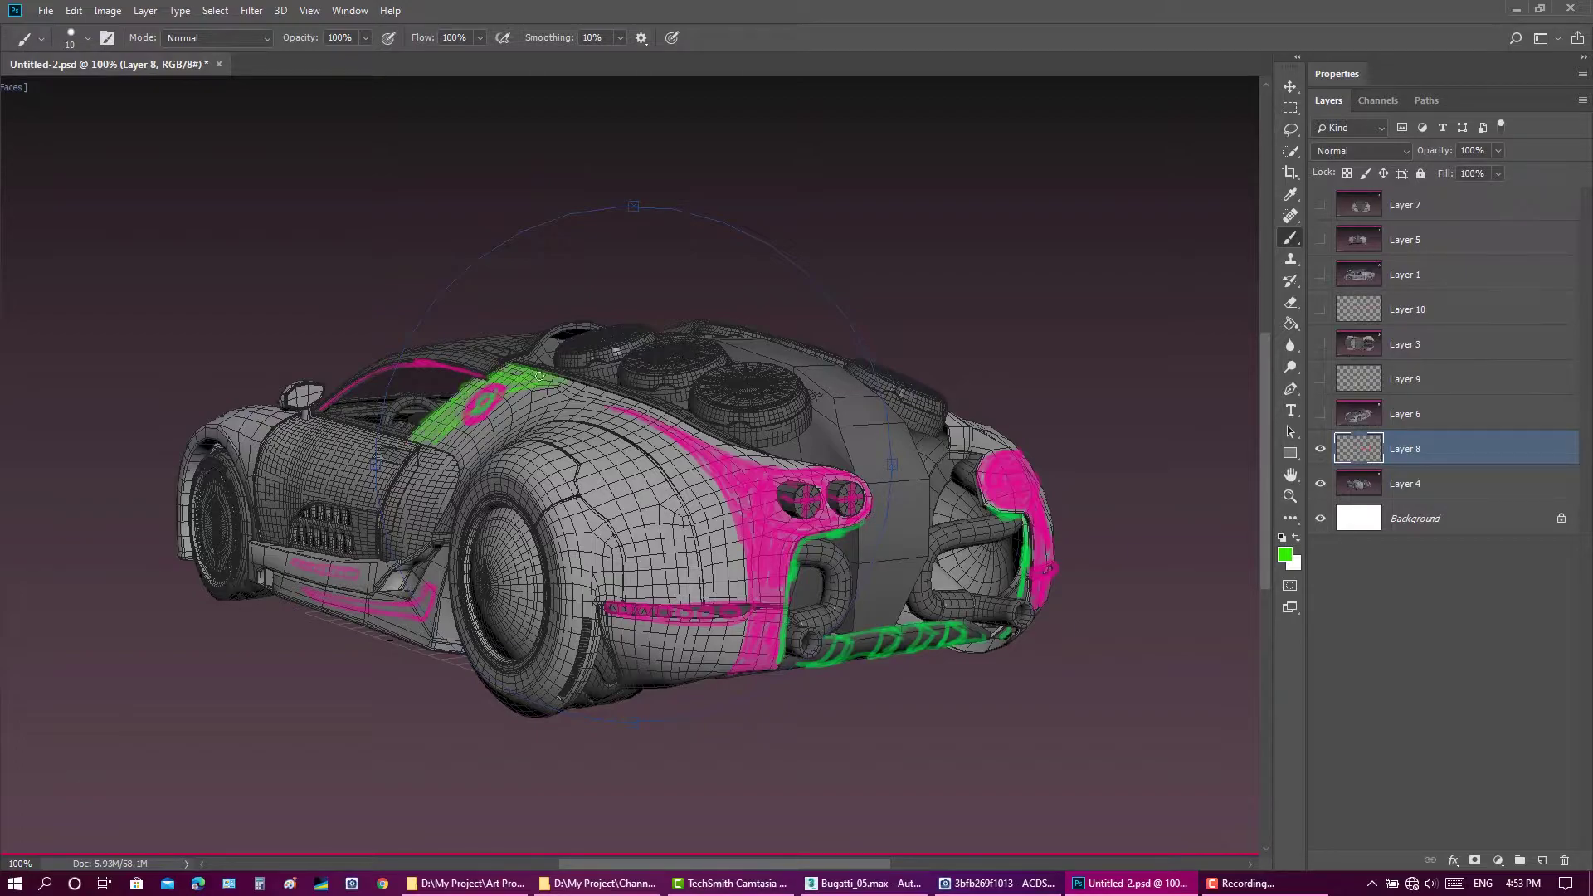
pyautogui.moveTo(289, 417)
pyautogui.mouseDown()
pyautogui.moveTo(249, 493)
pyautogui.moveTo(182, 527)
pyautogui.moveTo(194, 450)
pyautogui.moveTo(257, 427)
pyautogui.moveTo(245, 456)
pyautogui.moveTo(280, 423)
pyautogui.mouseUp()
pyautogui.hotkey('ctrl', 's')
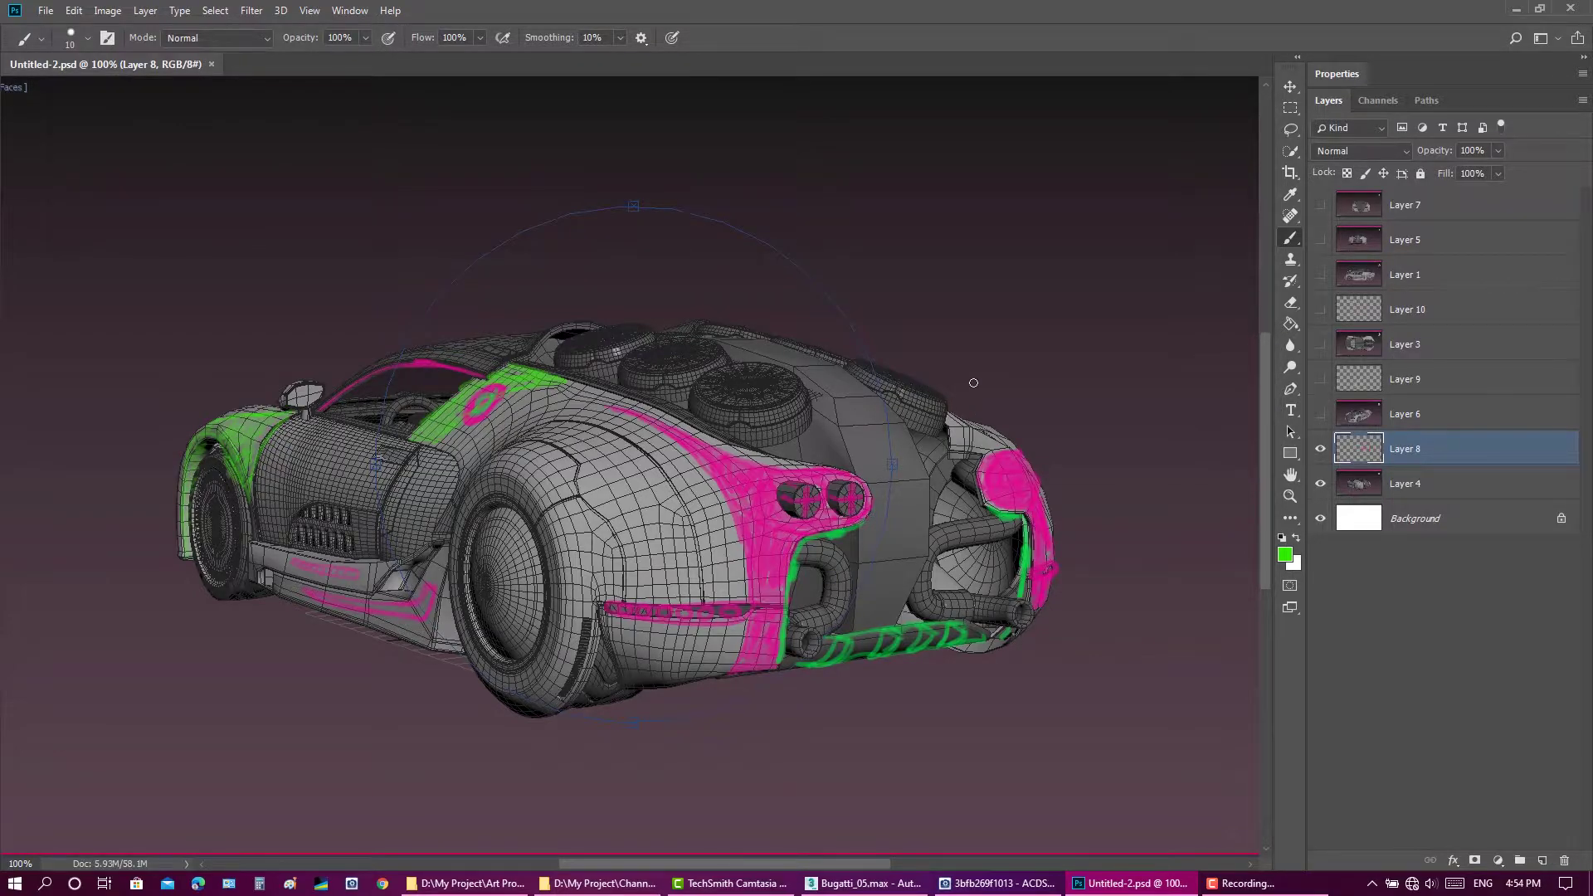
pyautogui.moveTo(1319, 449); pyautogui.dragTo(1320, 484)
pyautogui.click(1320, 414)
pyautogui.click(1320, 344)
# Step: Show the side view, add new Layer 11 above it, and save
pyautogui.click(1320, 275)
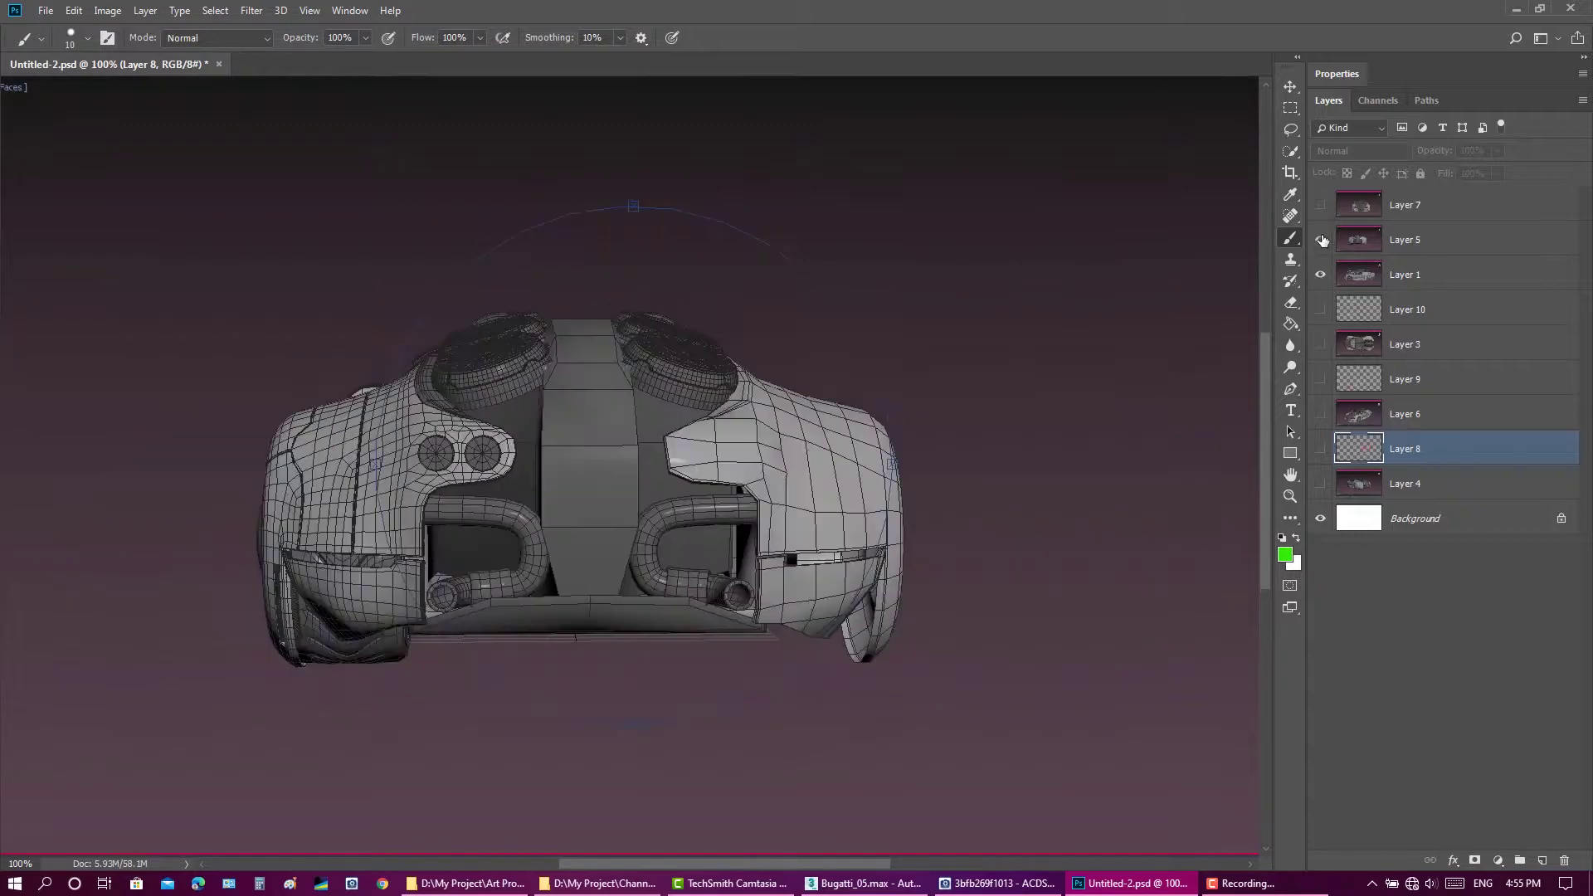
pyautogui.click(1320, 205)
pyautogui.click(1543, 860)
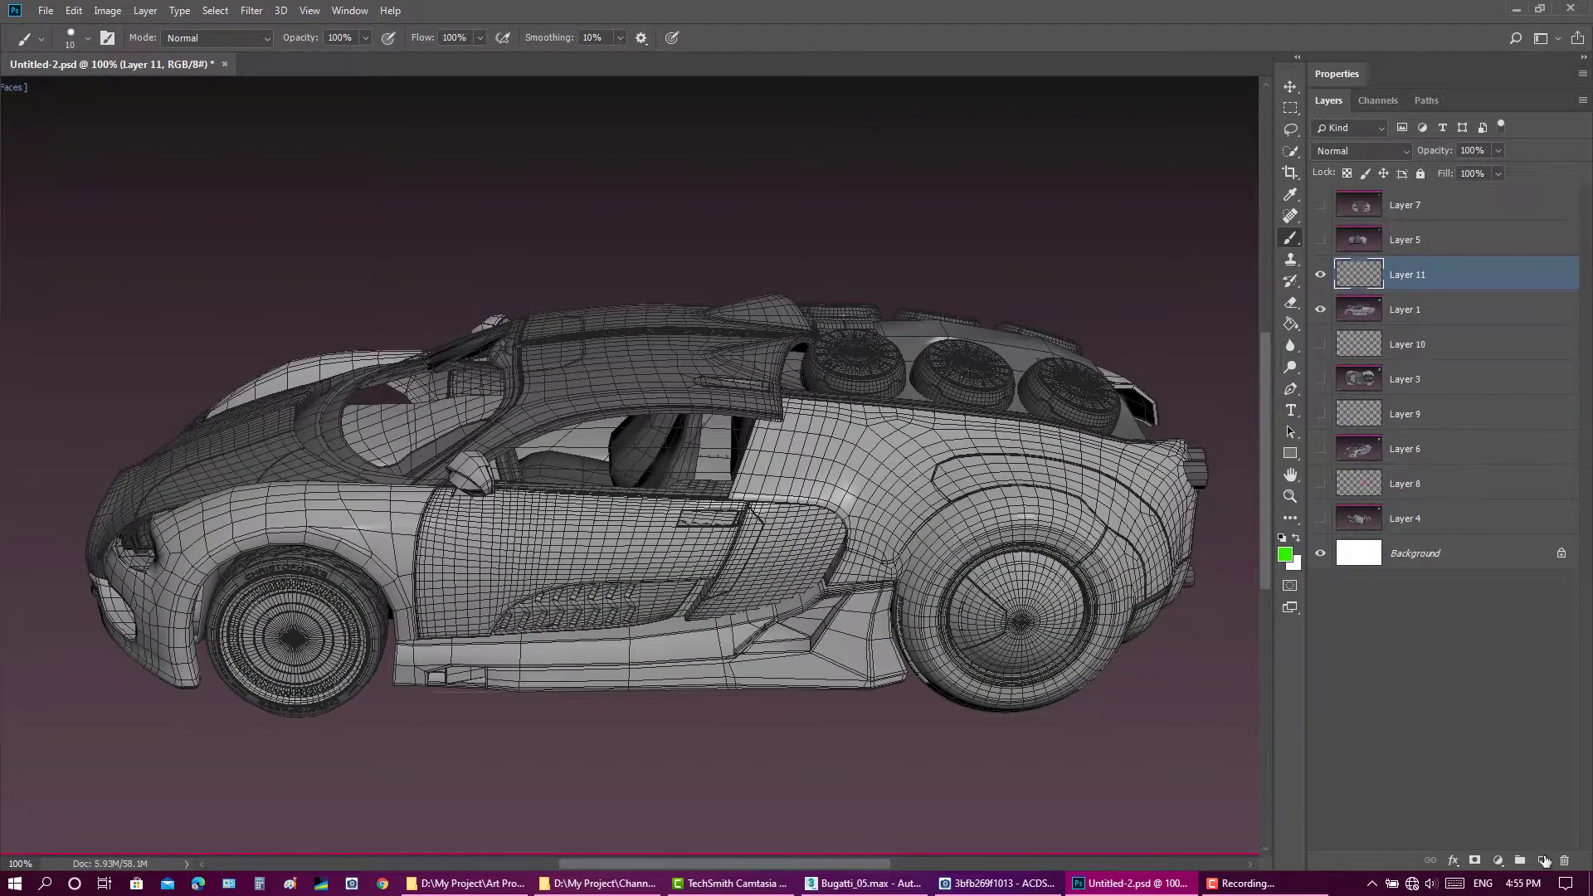
pyautogui.hotkey('ctrl', 's')
# Step: Paint a green curve by the rear intake with two short branches off it
pyautogui.moveTo(795, 521); pyautogui.dragTo(765, 605)
pyautogui.hotkey('ctrl', 'z')
pyautogui.moveTo(790, 506); pyautogui.dragTo(760, 609)
pyautogui.moveTo(794, 554); pyautogui.dragTo(838, 549)
pyautogui.hotkey('ctrl', 'z')
pyautogui.moveTo(794, 539); pyautogui.dragTo(842, 534)
pyautogui.moveTo(784, 577); pyautogui.dragTo(823, 573)
# Step: Save, draw an L-shaped green line on the door, and extend the intake curve downward
pyautogui.hotkey('ctrl', 's')
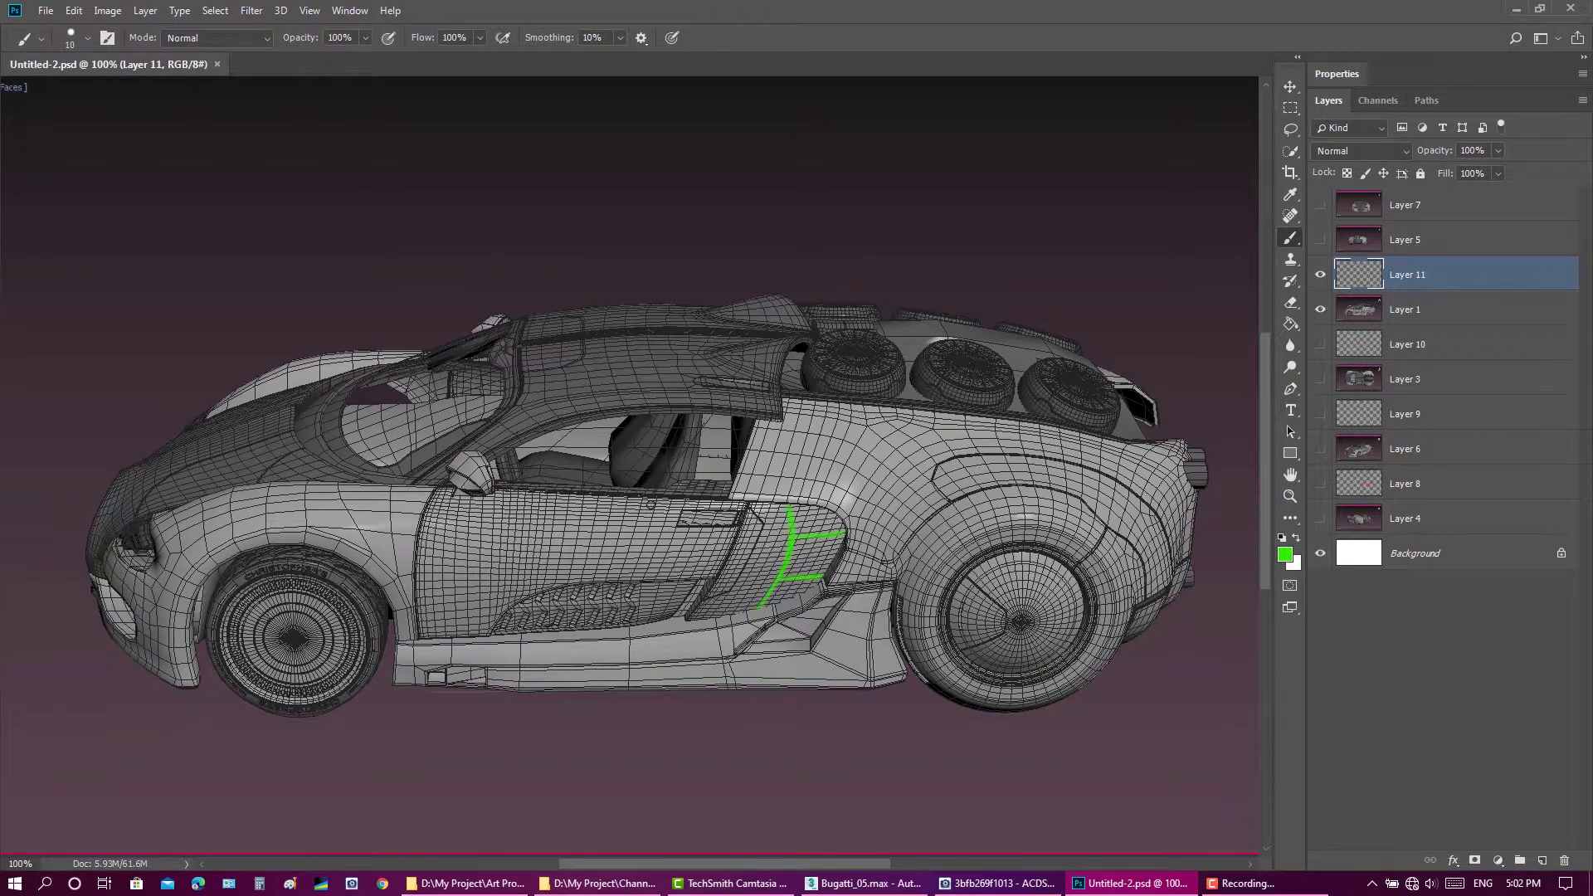
pyautogui.moveTo(644, 502); pyautogui.dragTo(679, 540)
pyautogui.moveTo(765, 591); pyautogui.dragTo(749, 616)
# Step: Set the foreground to magenta #ef02ba and paint a band along the door's front edge
pyautogui.click(1285, 555)
pyautogui.moveTo(805, 242); pyautogui.dragTo(805, 236)
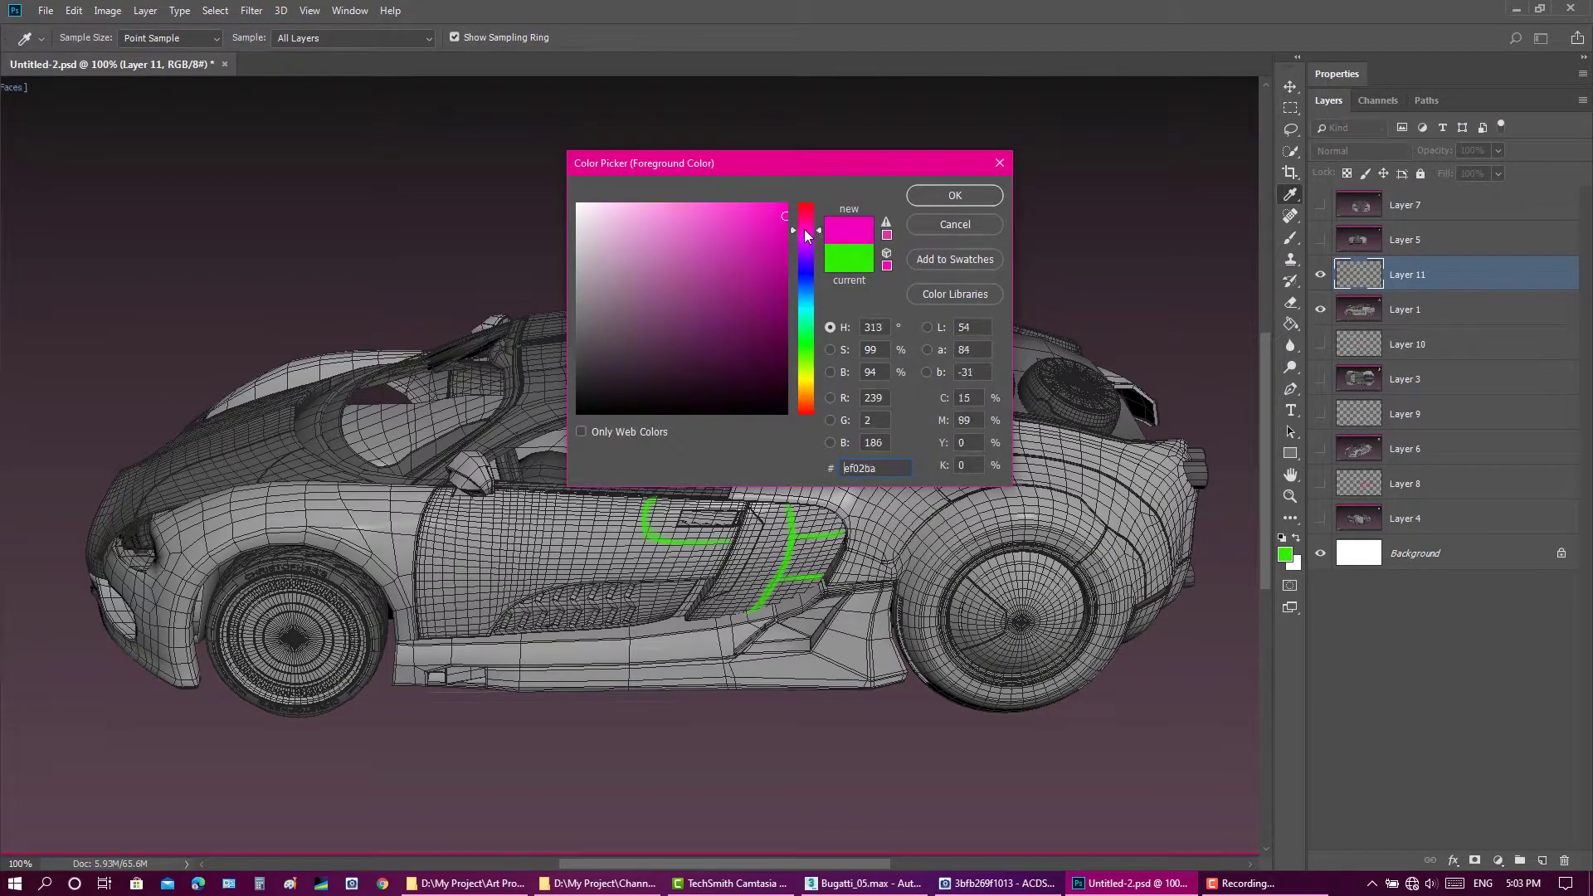
pyautogui.press('Return')
pyautogui.press('b')
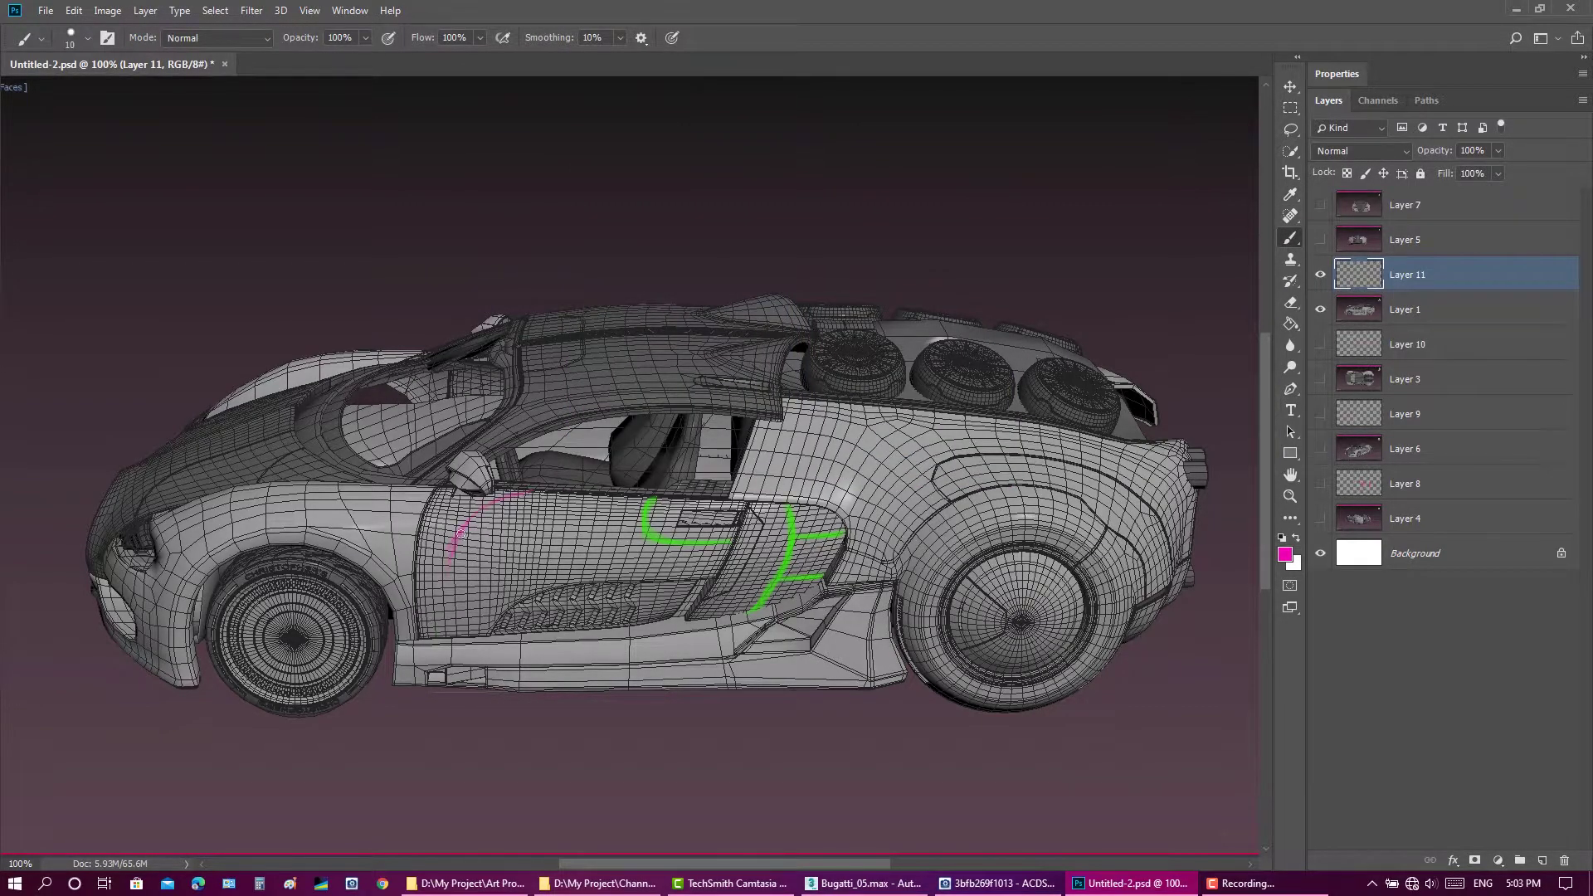
pyautogui.moveTo(468, 498); pyautogui.dragTo(432, 503)
pyautogui.moveTo(446, 630)
pyautogui.mouseDown()
pyautogui.moveTo(464, 533)
pyautogui.moveTo(417, 571)
pyautogui.mouseUp()
# Step: Sample green from the existing lines and draw diagonal and horizontal green lines across the door
pyautogui.press('e')
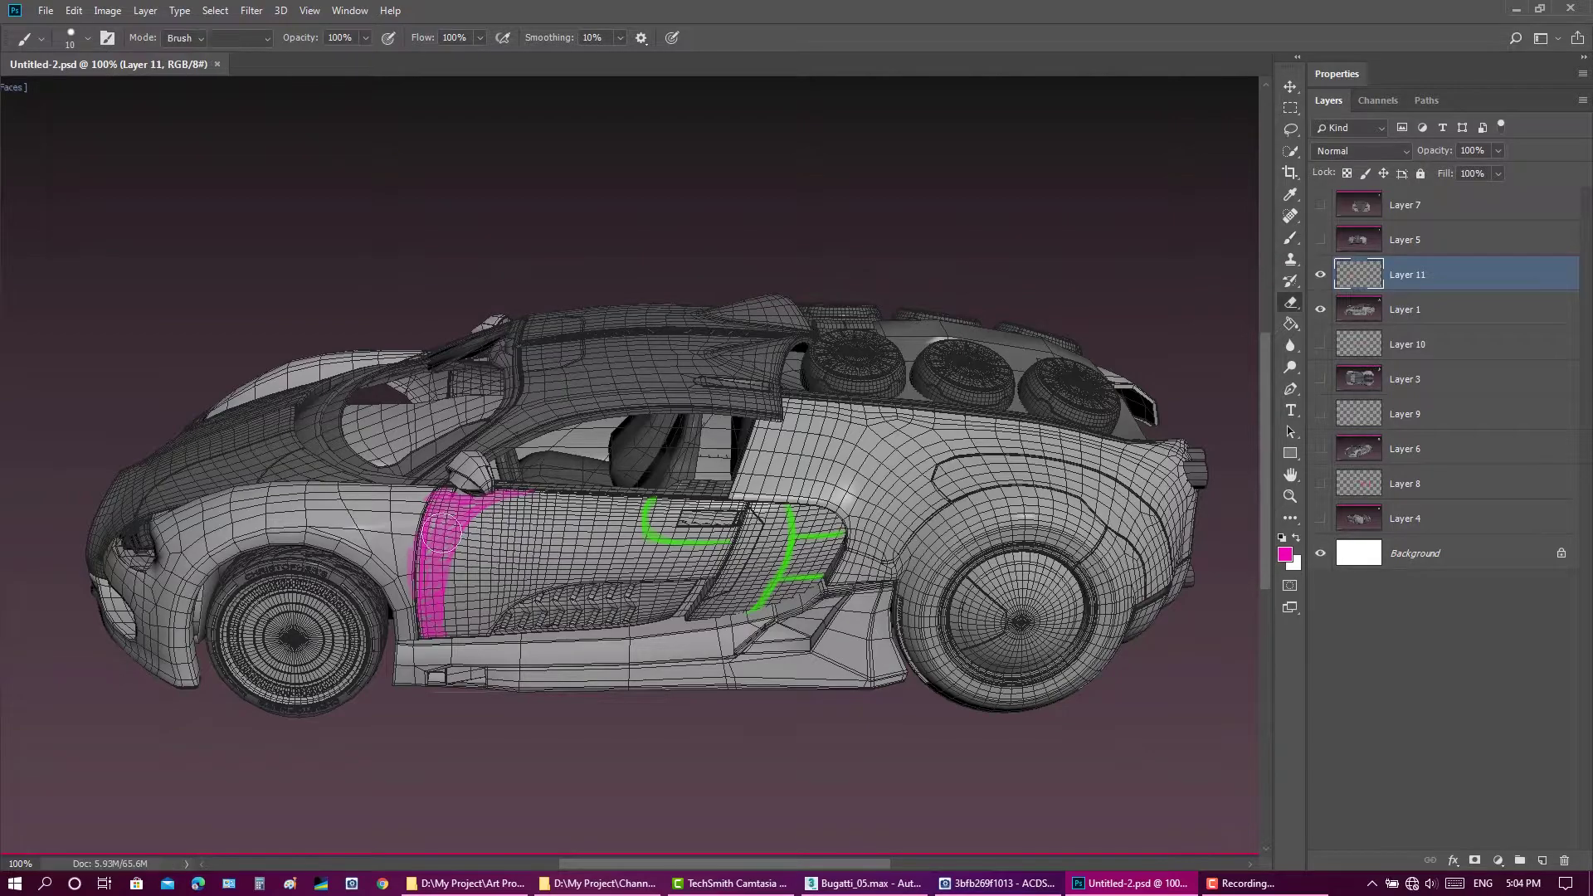
pyautogui.rightClick(485, 551)
pyautogui.press('i')
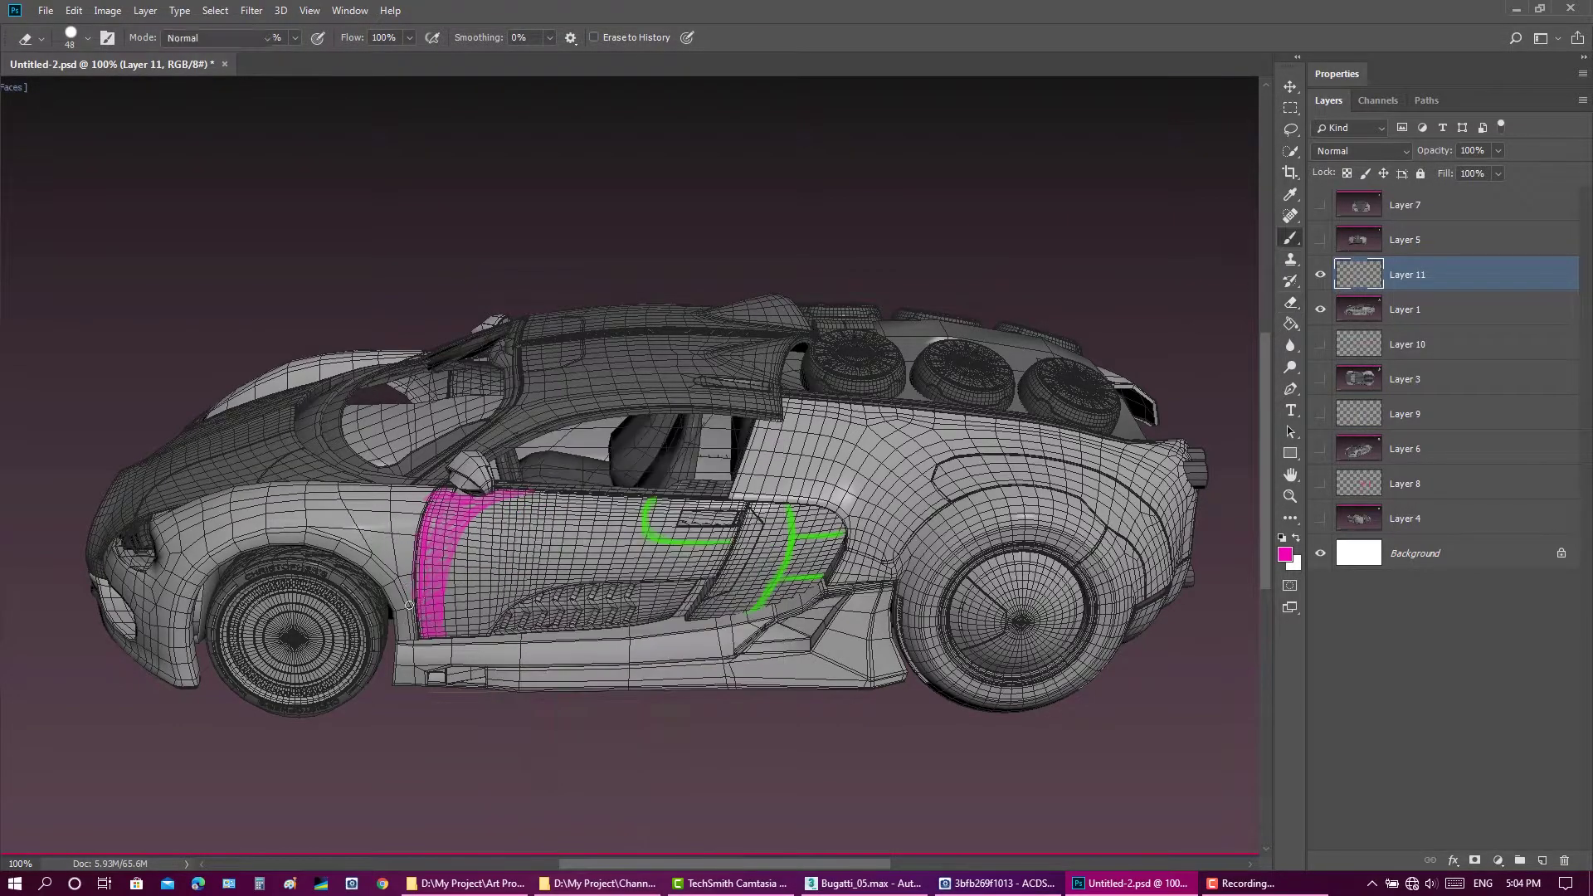
pyautogui.click(1285, 554)
pyautogui.click(793, 539)
pyautogui.click(934, 197)
pyautogui.press('b')
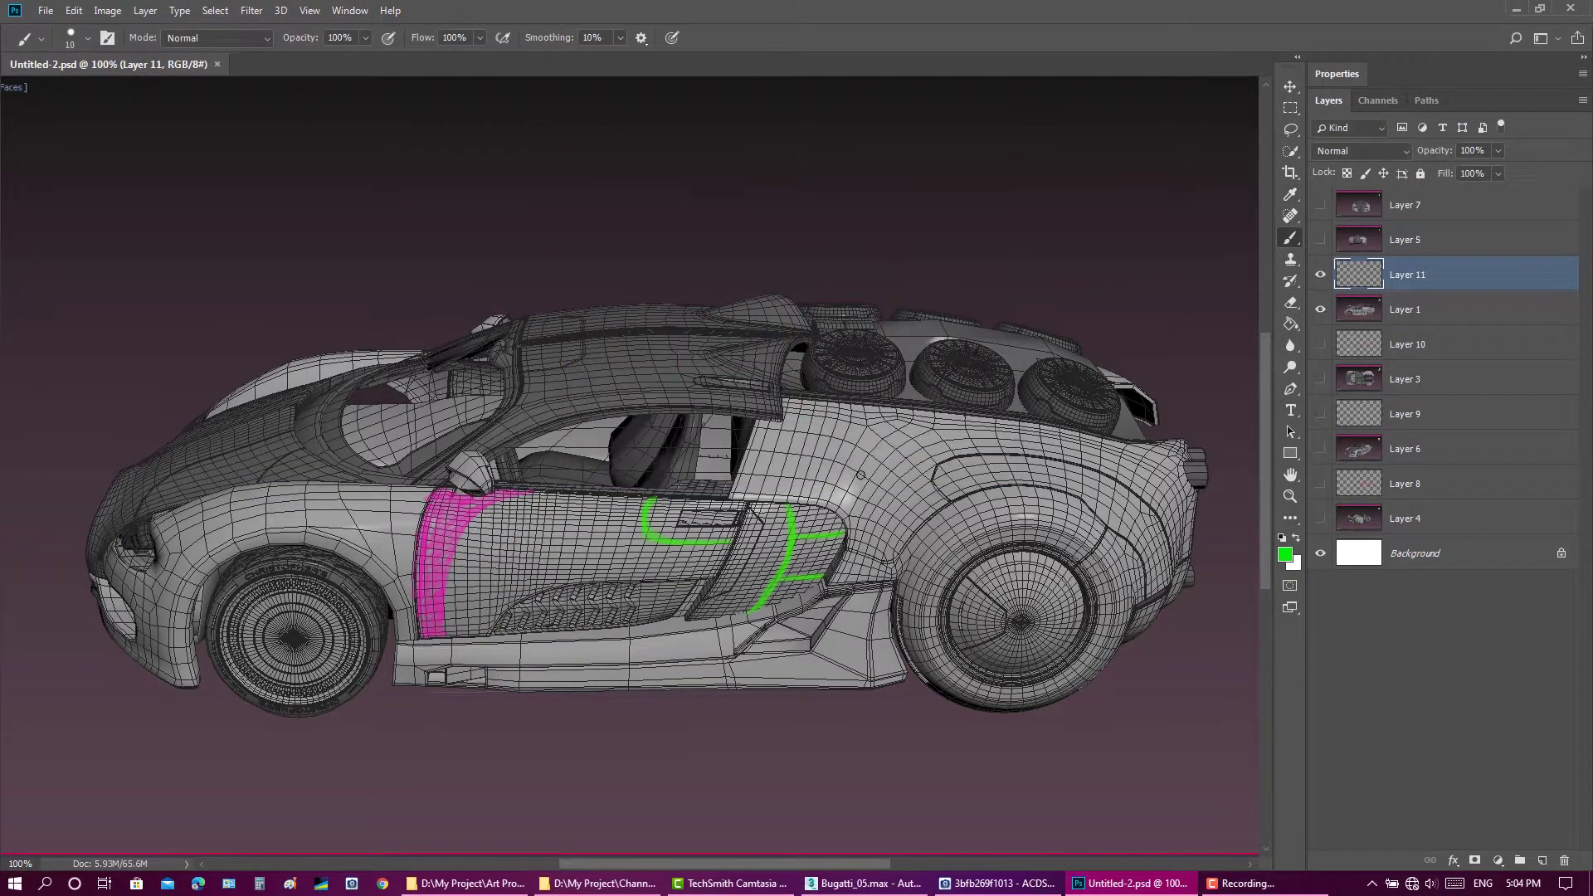
pyautogui.click(711, 555)
pyautogui.moveTo(680, 545); pyautogui.dragTo(667, 580)
pyautogui.moveTo(647, 525); pyautogui.dragTo(520, 525)
# Step: Sample magenta from the pink band and paint a small magenta circle on the door
pyautogui.click(1285, 554)
pyautogui.click(436, 565)
pyautogui.click(954, 196)
pyautogui.moveTo(670, 524); pyautogui.dragTo(720, 563)
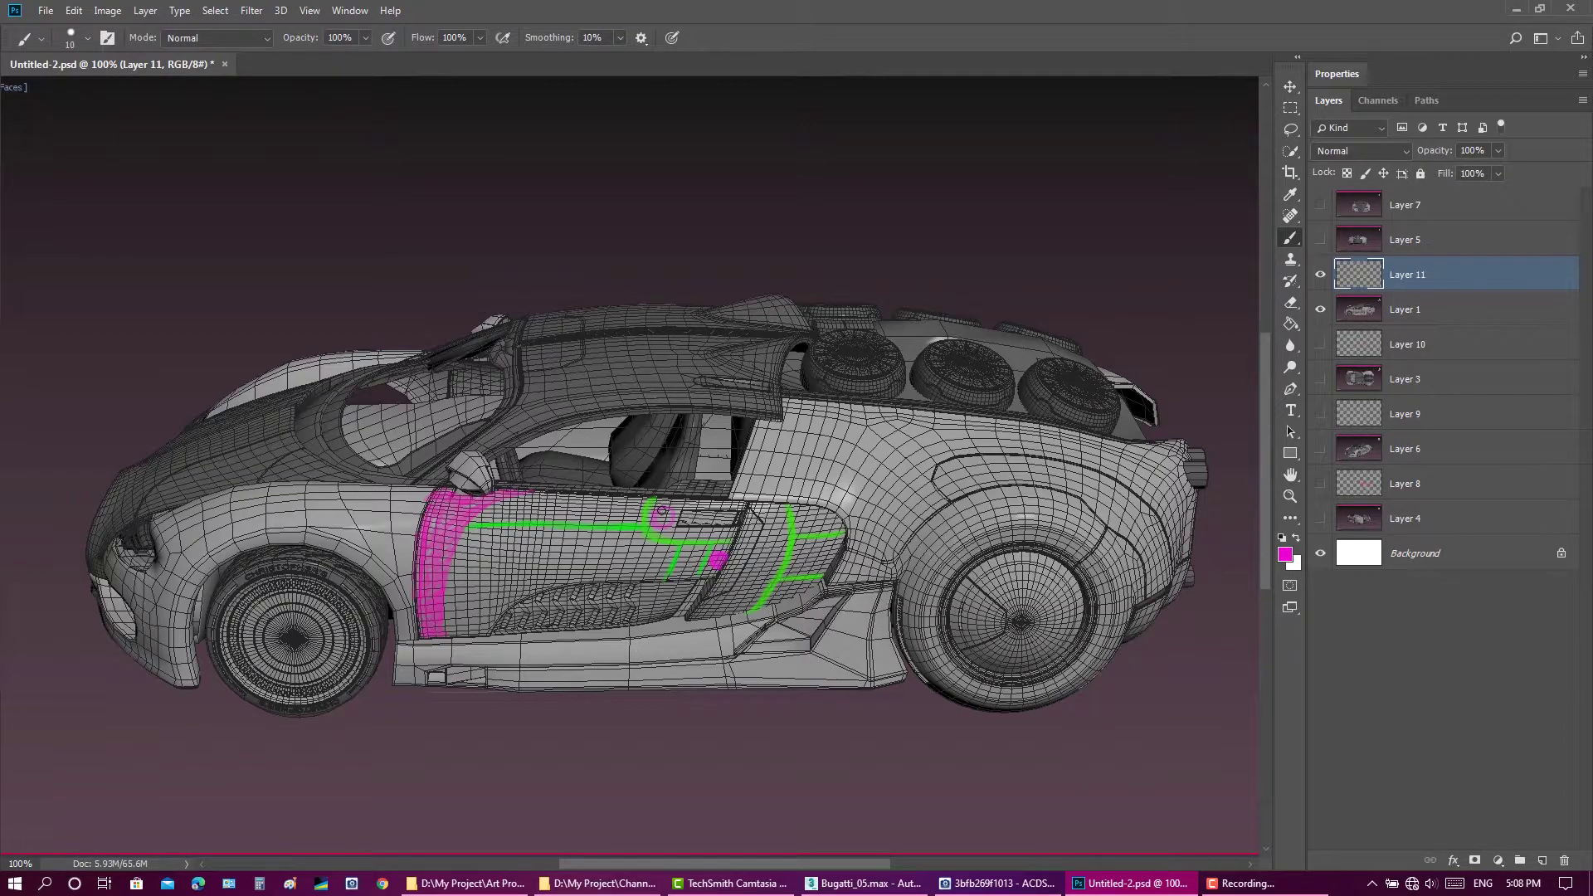
# Step: Switch back to green and redraw a curved green line plus a short stroke on the door
pyautogui.click(1285, 553)
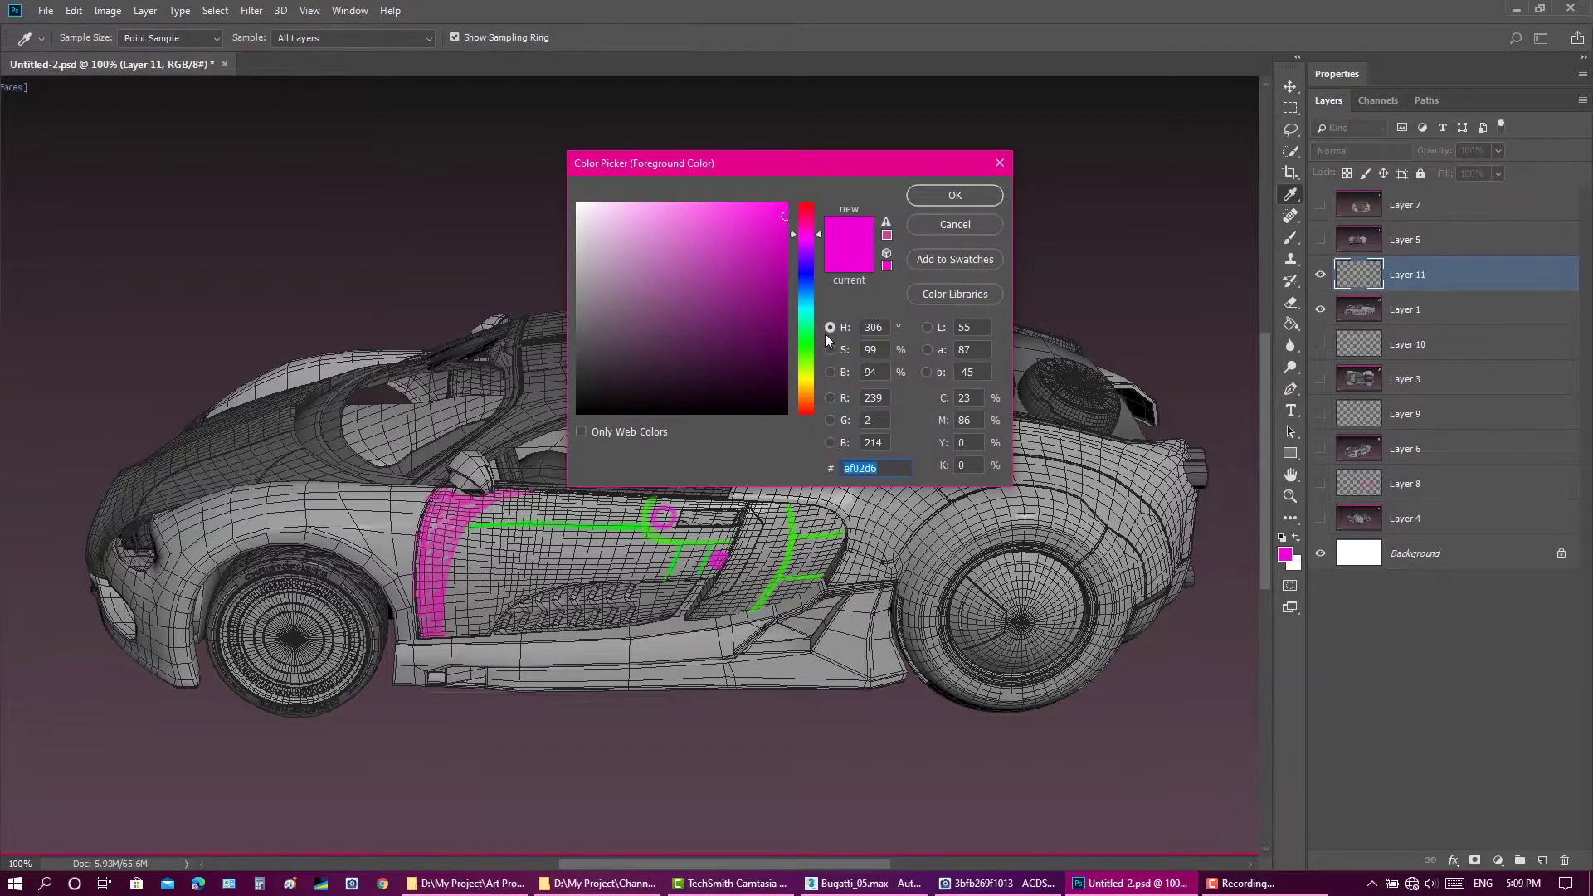
pyautogui.click(629, 526)
pyautogui.press('Return')
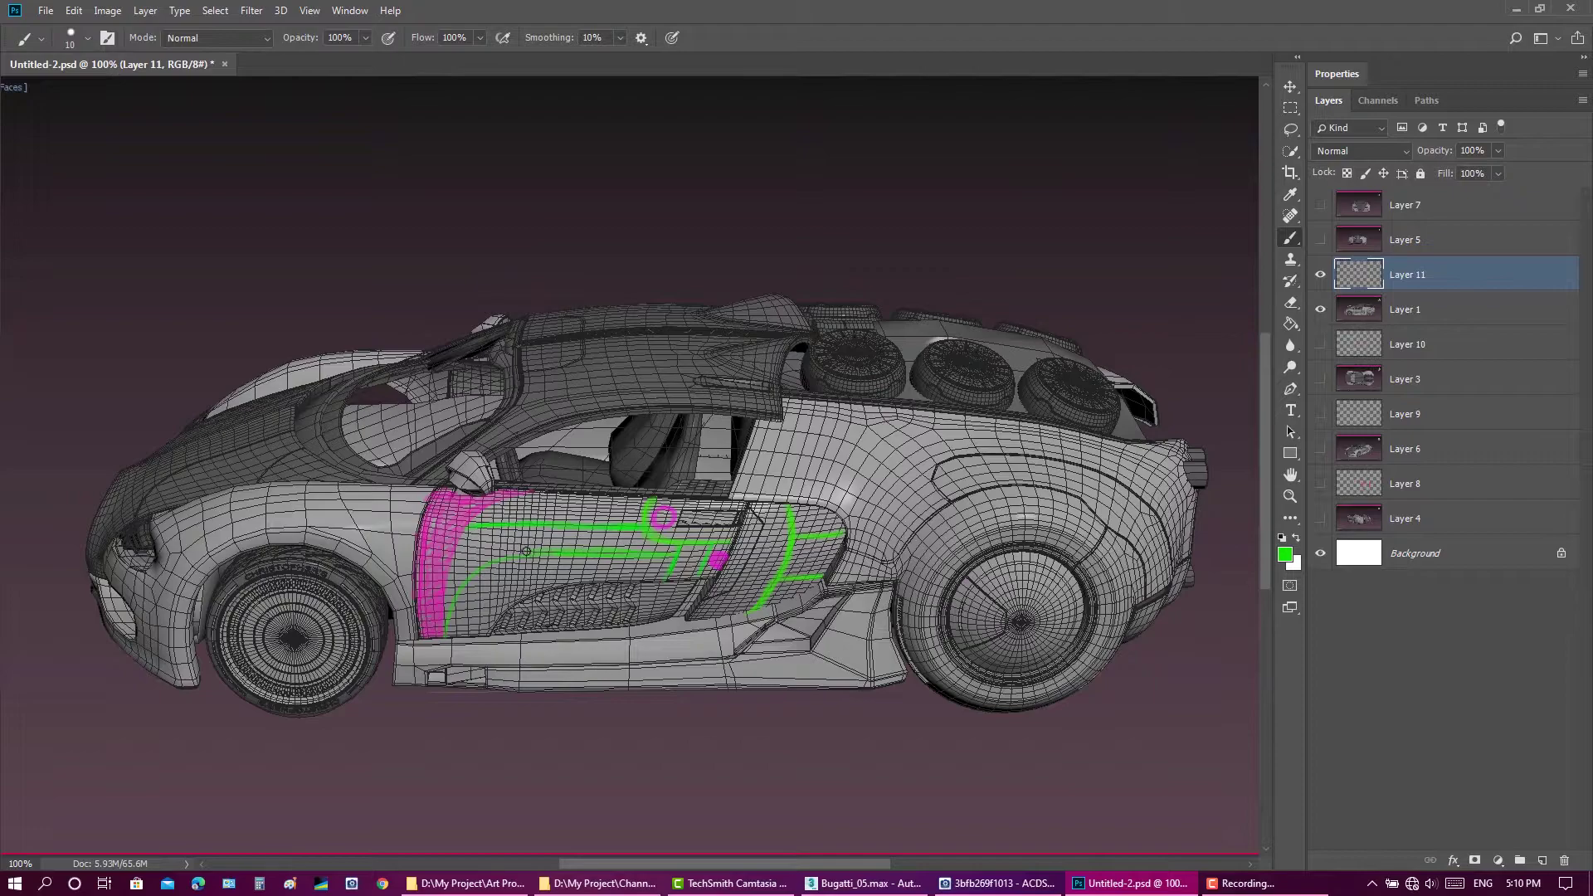
pyautogui.hotkey('ctrl', 'z')
pyautogui.moveTo(677, 552); pyautogui.dragTo(455, 630)
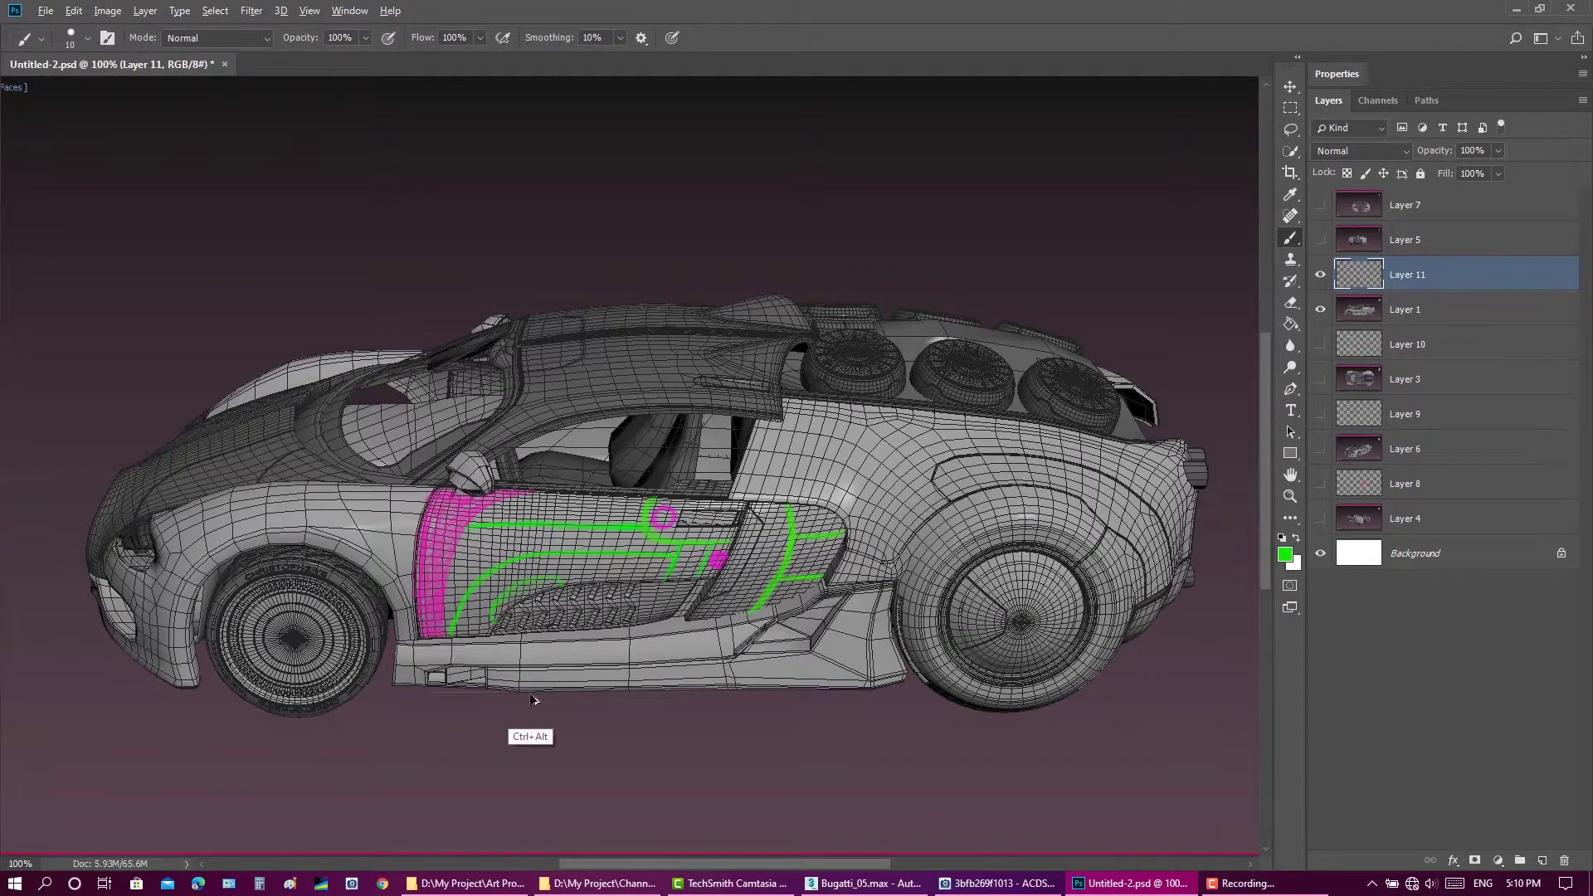
pyautogui.hotkey('ctrl', 'z')
pyautogui.moveTo(587, 561); pyautogui.dragTo(579, 580)
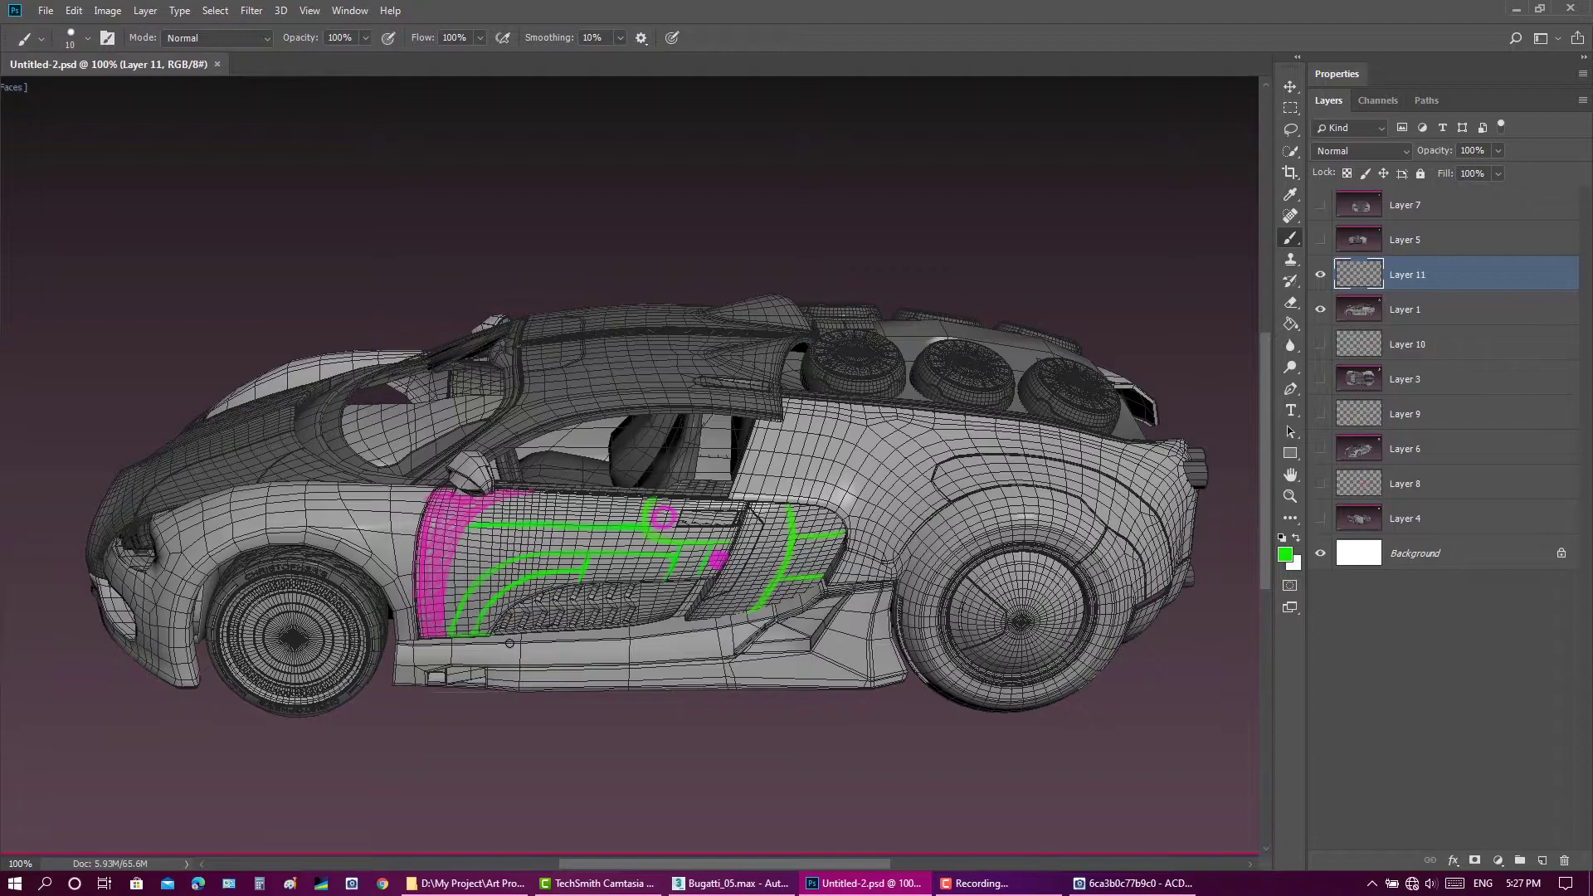
# Step: Add green dabs and an L-shaped mark on the sill and a curve over the front wheel arch
pyautogui.click(498, 643)
pyautogui.rightClick(690, 635)
pyautogui.click(692, 633)
pyautogui.moveTo(469, 669); pyautogui.dragTo(481, 683)
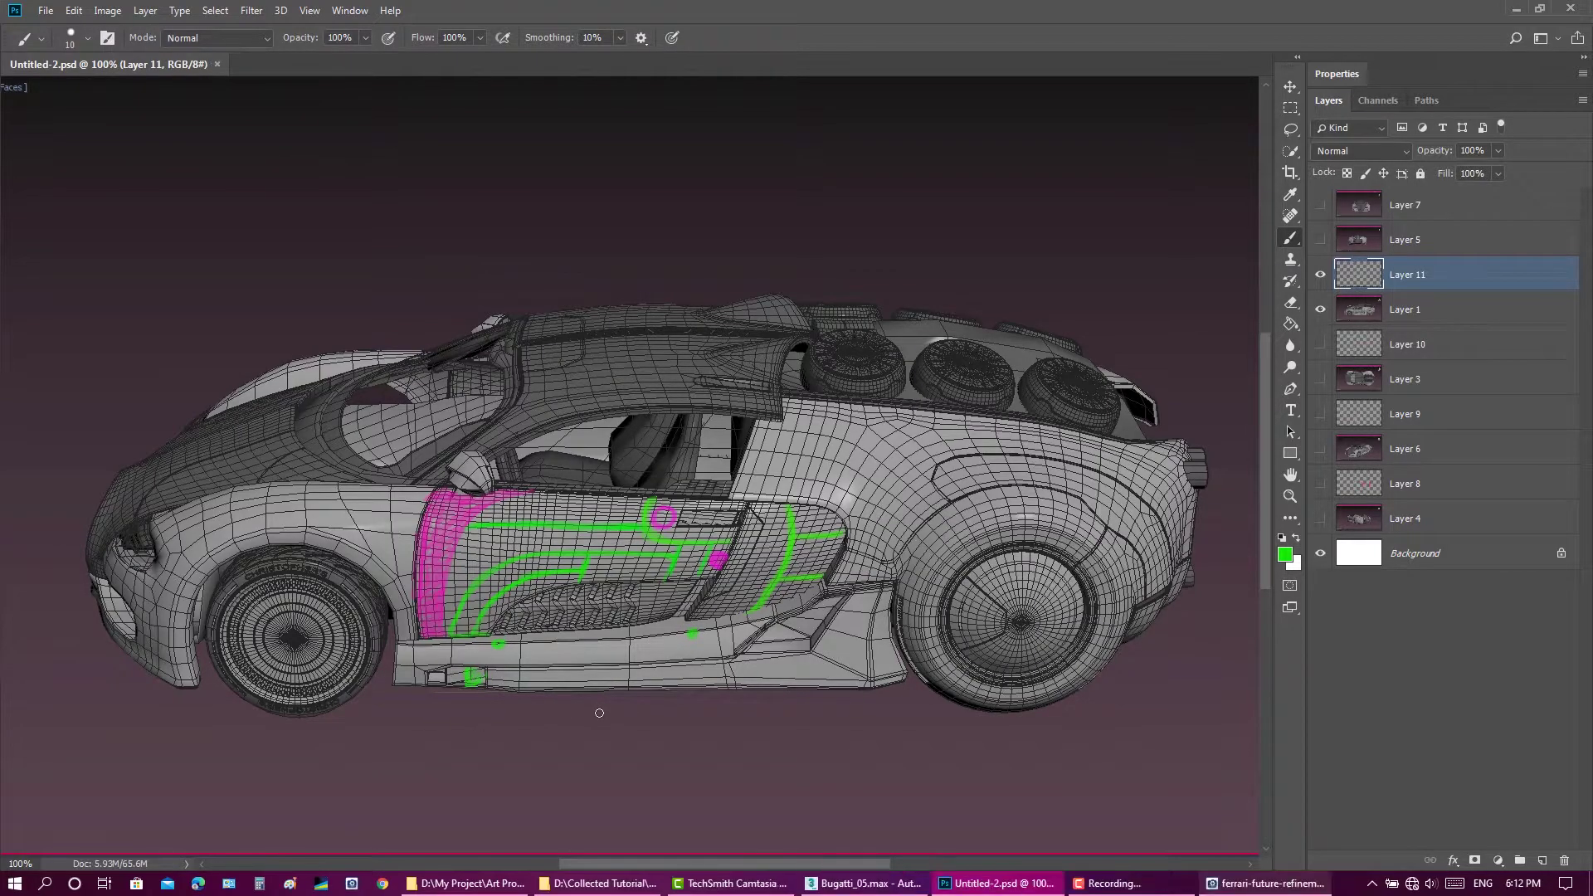
pyautogui.moveTo(306, 541); pyautogui.dragTo(395, 585)
pyautogui.moveTo(390, 591)
pyautogui.mouseDown()
pyautogui.moveTo(271, 548)
pyautogui.moveTo(369, 575)
pyautogui.moveTo(384, 595)
pyautogui.mouseUp()
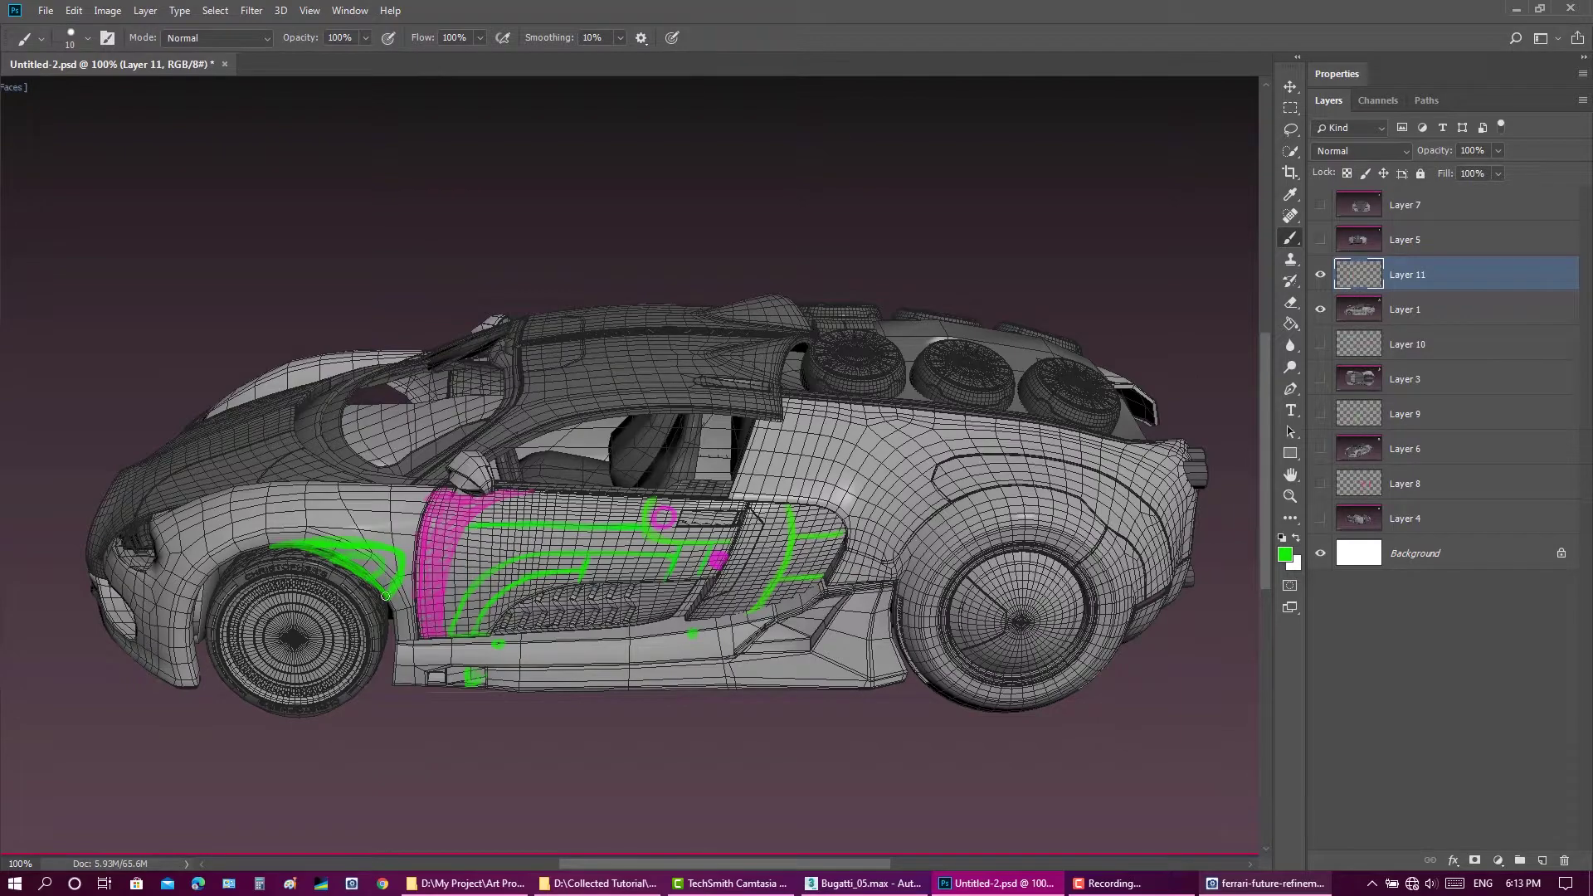
# Step: Save the document, dab green near the rear wheel, and display the Layer 5 car view
pyautogui.click(46, 10)
pyautogui.click(67, 180)
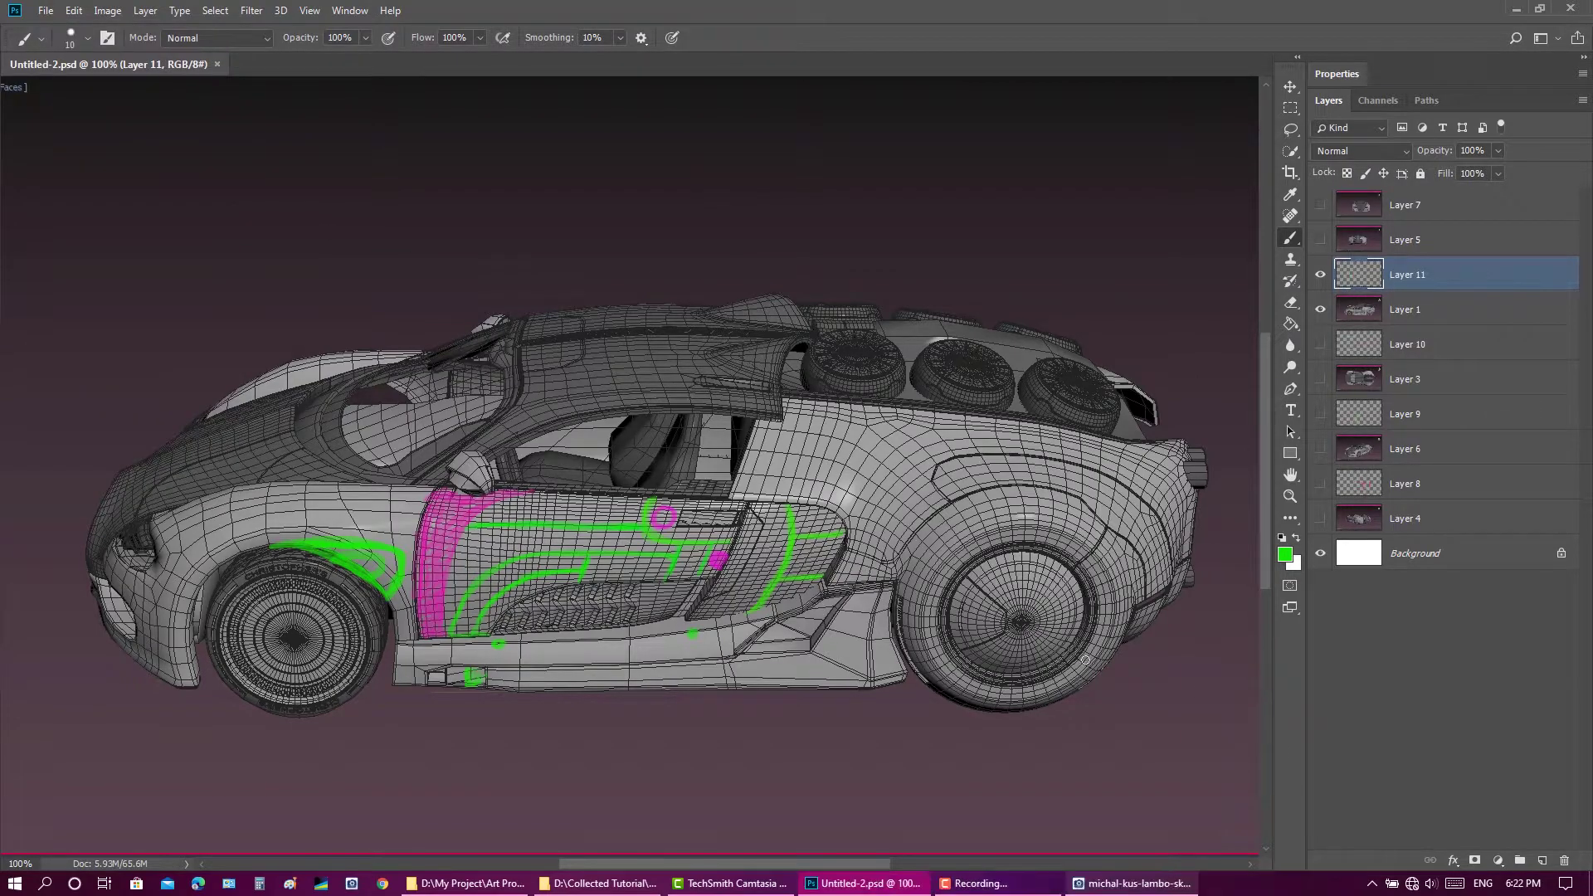
pyautogui.click(866, 643)
pyautogui.click(1320, 274)
pyautogui.click(1320, 310)
pyautogui.click(1320, 240)
# Step: Add new Layer 12 over the rear view, briefly check the side view for reference, and save
pyautogui.click(1320, 205)
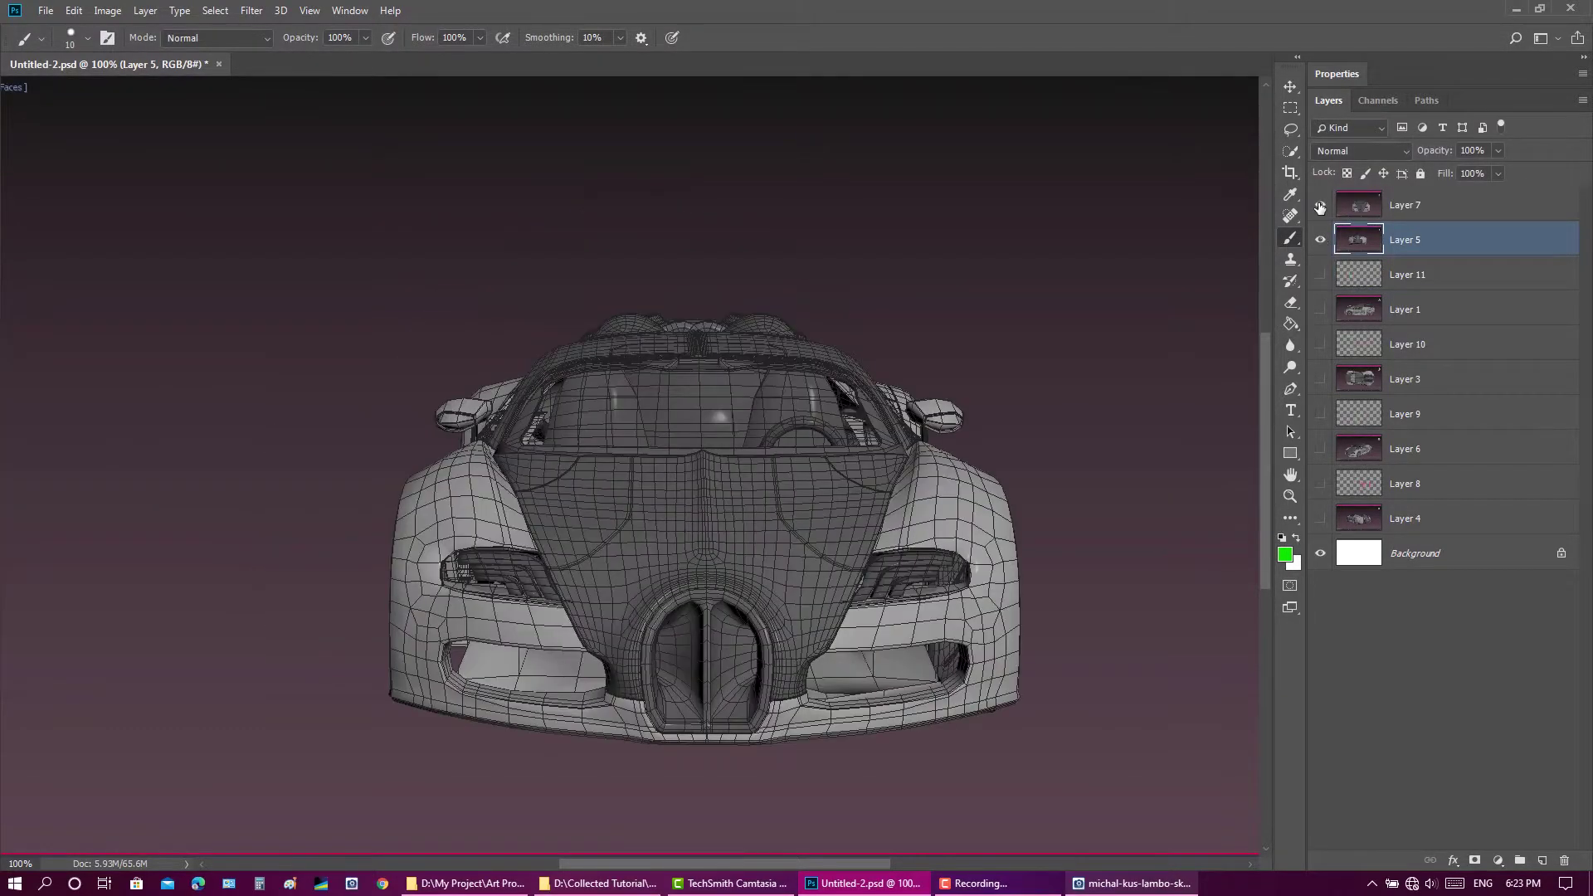
pyautogui.hotkey('ctrl', 'shift', 'alt', 'n')
pyautogui.moveTo(1022, 436); pyautogui.dragTo(1099, 456)
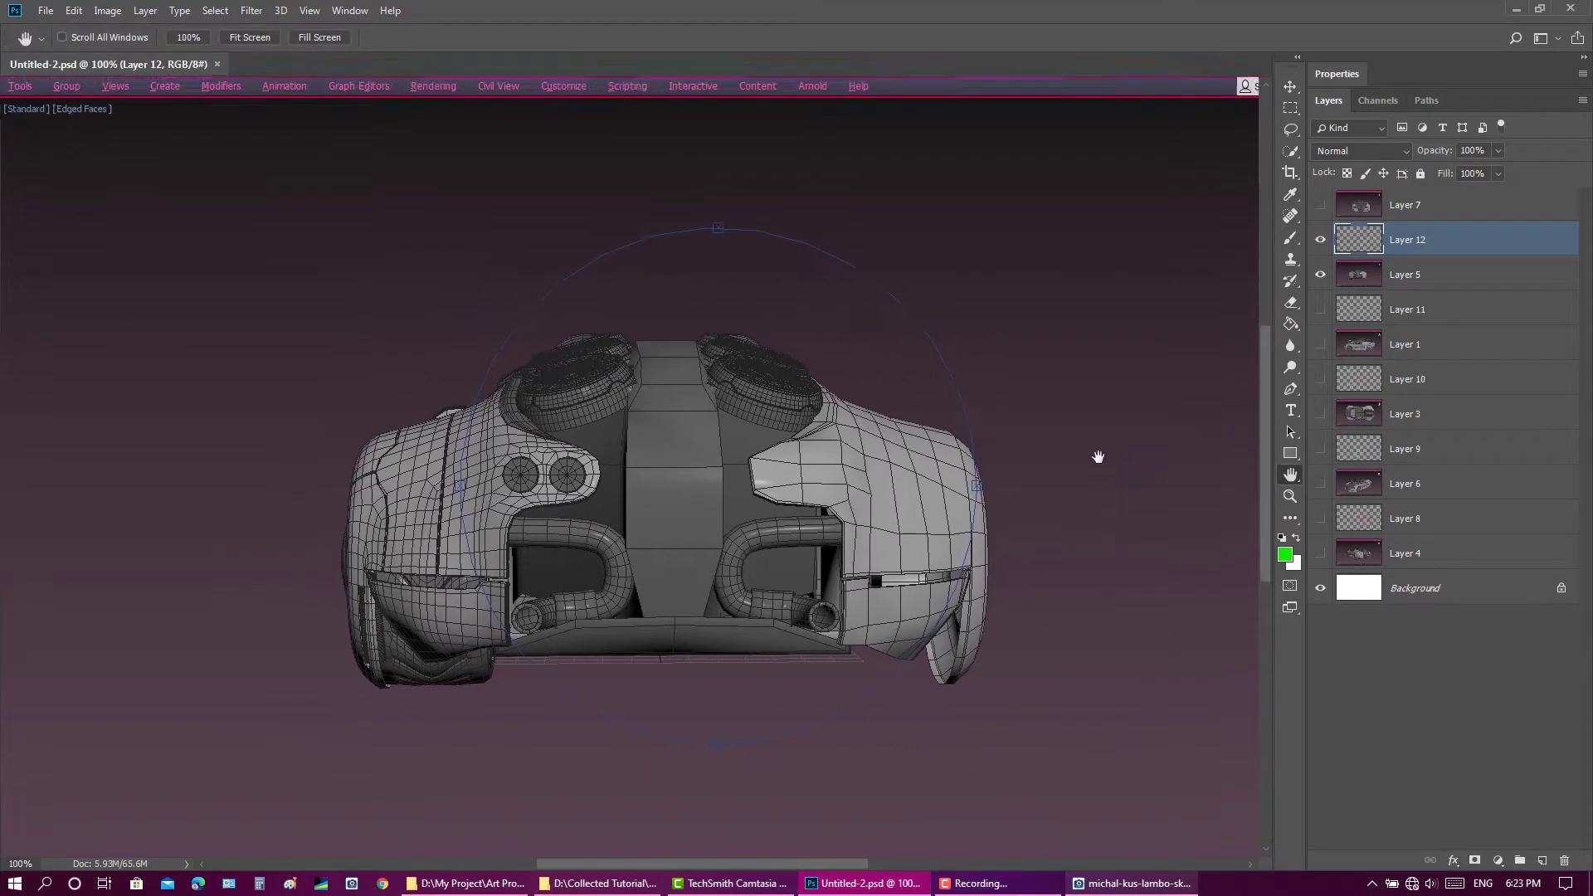
pyautogui.click(1291, 240)
pyautogui.click(1320, 275)
pyautogui.click(1320, 309)
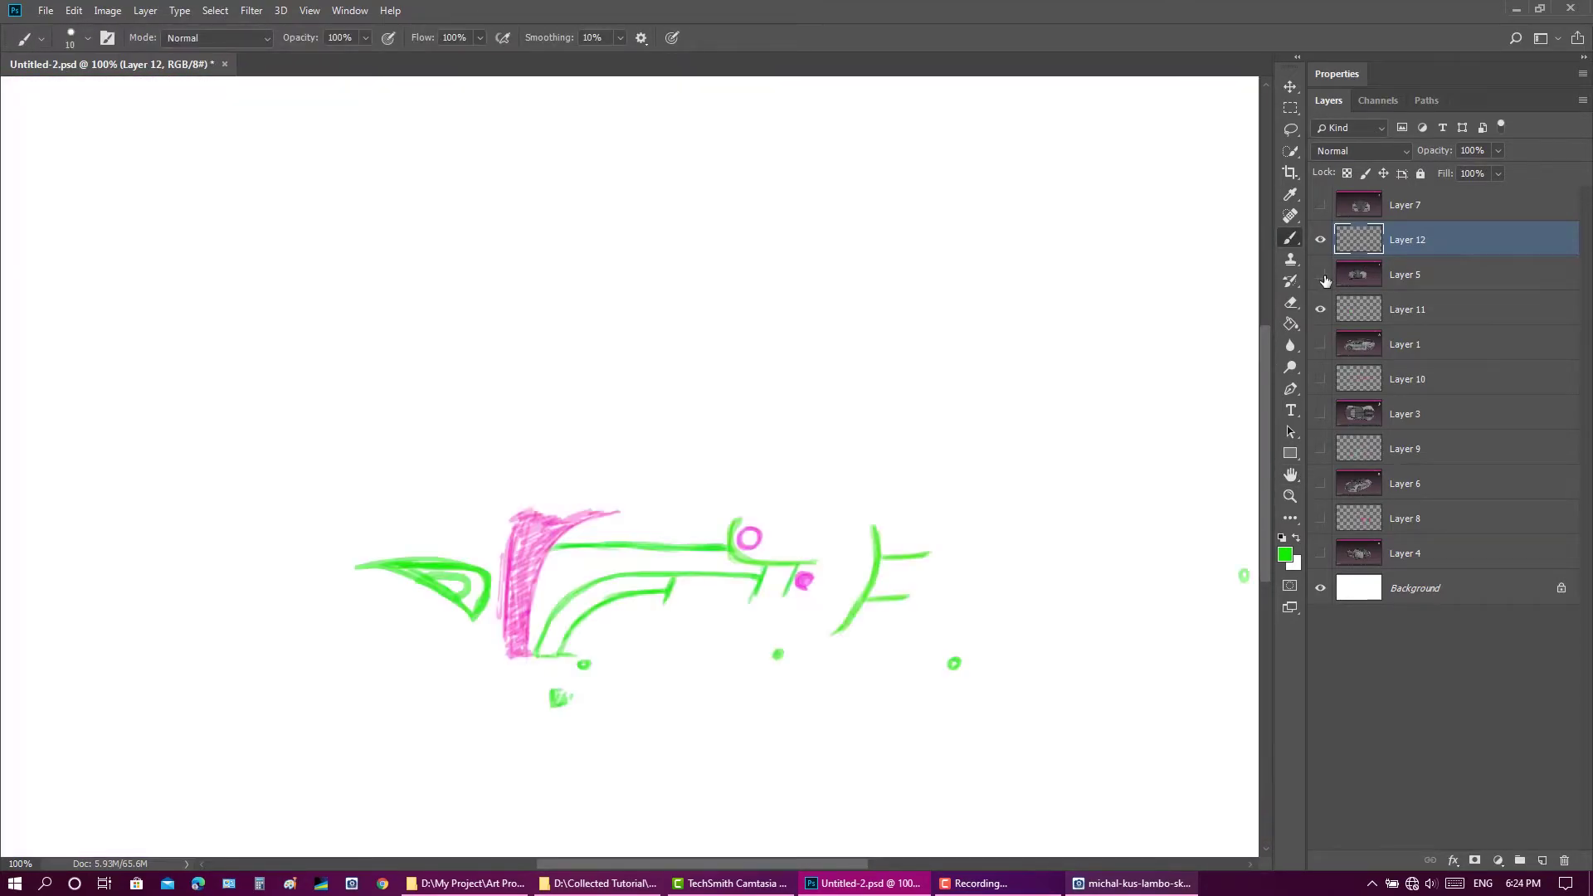
pyautogui.click(1319, 344)
pyautogui.moveTo(860, 865); pyautogui.dragTo(886, 865)
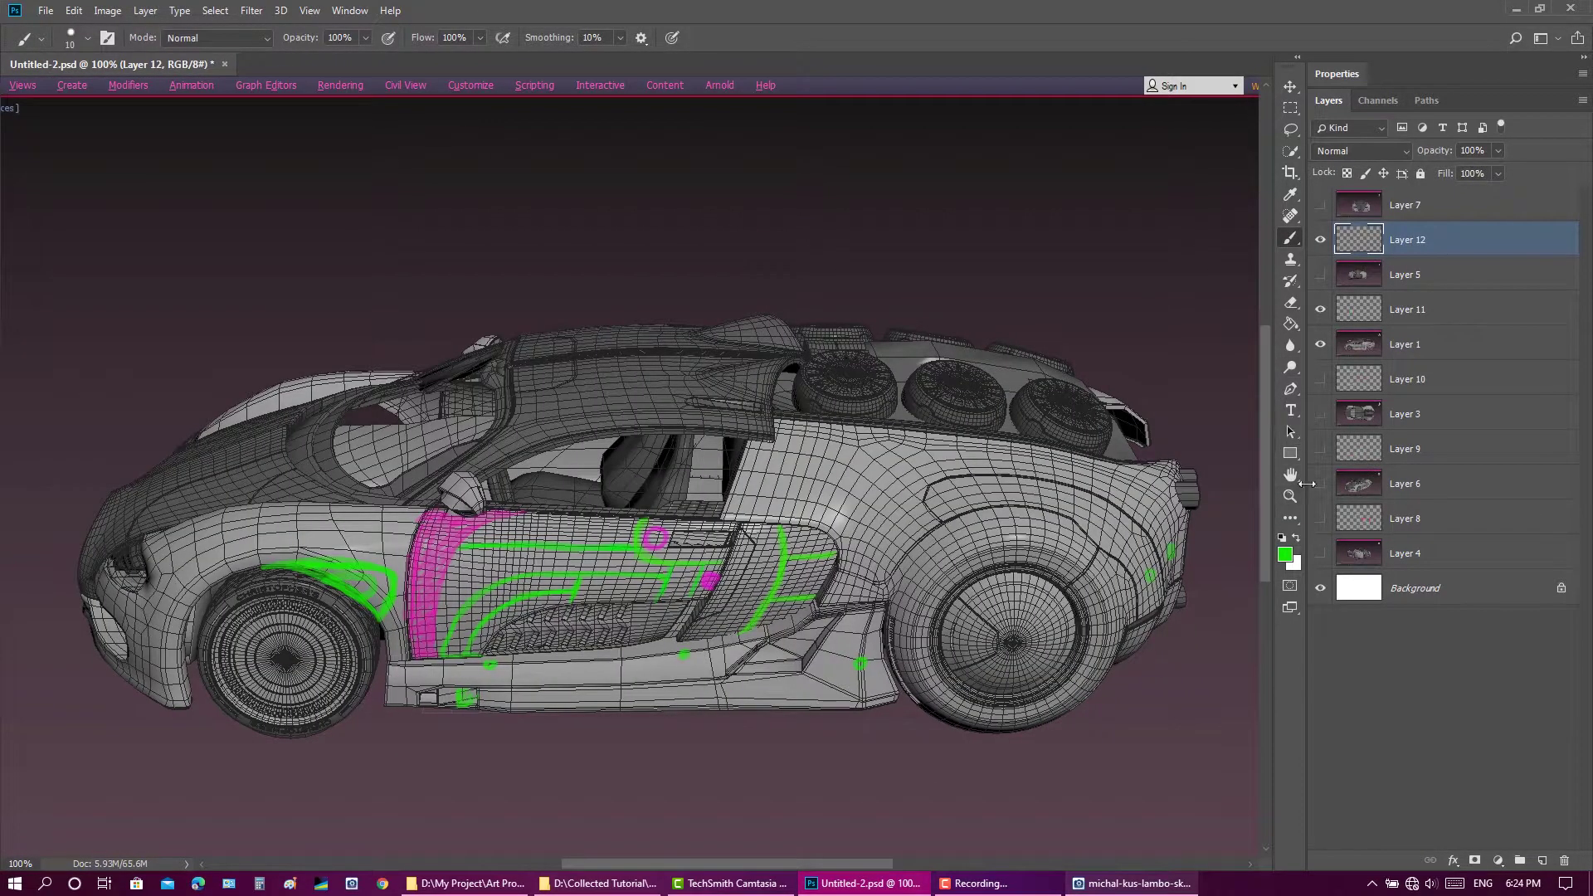
pyautogui.click(1320, 345)
pyautogui.click(1320, 310)
pyautogui.click(1320, 275)
pyautogui.hotkey('ctrl', 's')
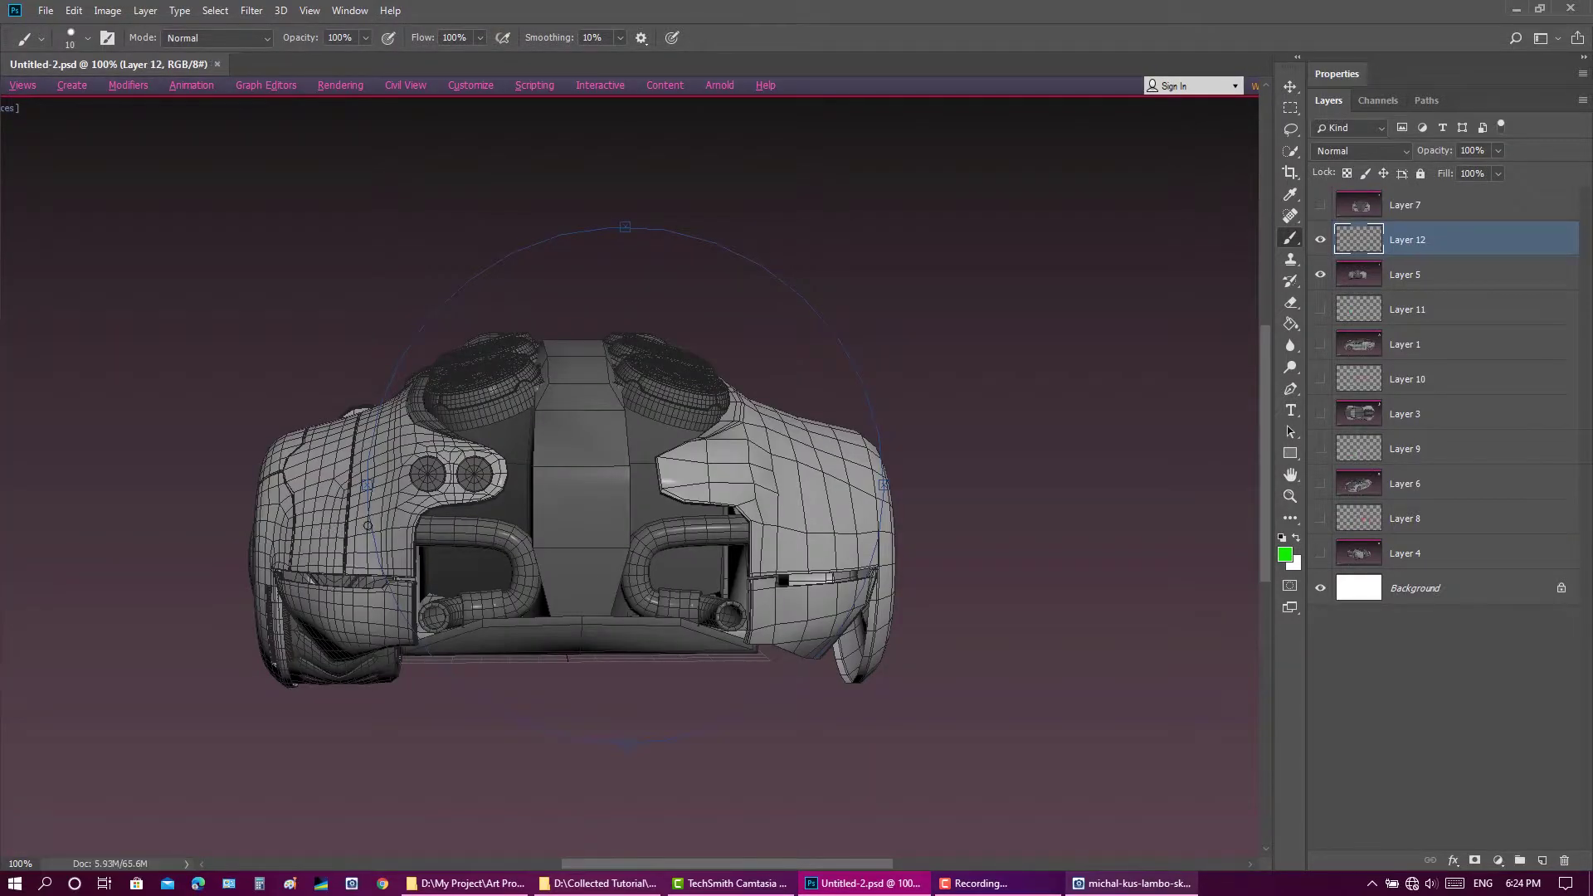
# Step: Paint green dabs on the rear and green bars tracing the rear diffuser
pyautogui.moveTo(367, 527); pyautogui.dragTo(378, 527)
pyautogui.click(323, 530)
pyautogui.click(794, 525)
pyautogui.moveTo(582, 652)
pyautogui.mouseDown()
pyautogui.moveTo(579, 617)
pyautogui.moveTo(490, 655)
pyautogui.mouseUp()
pyautogui.moveTo(633, 622)
pyautogui.mouseDown()
pyautogui.moveTo(634, 659)
pyautogui.moveTo(678, 660)
pyautogui.moveTo(438, 658)
pyautogui.moveTo(751, 646)
pyautogui.mouseUp()
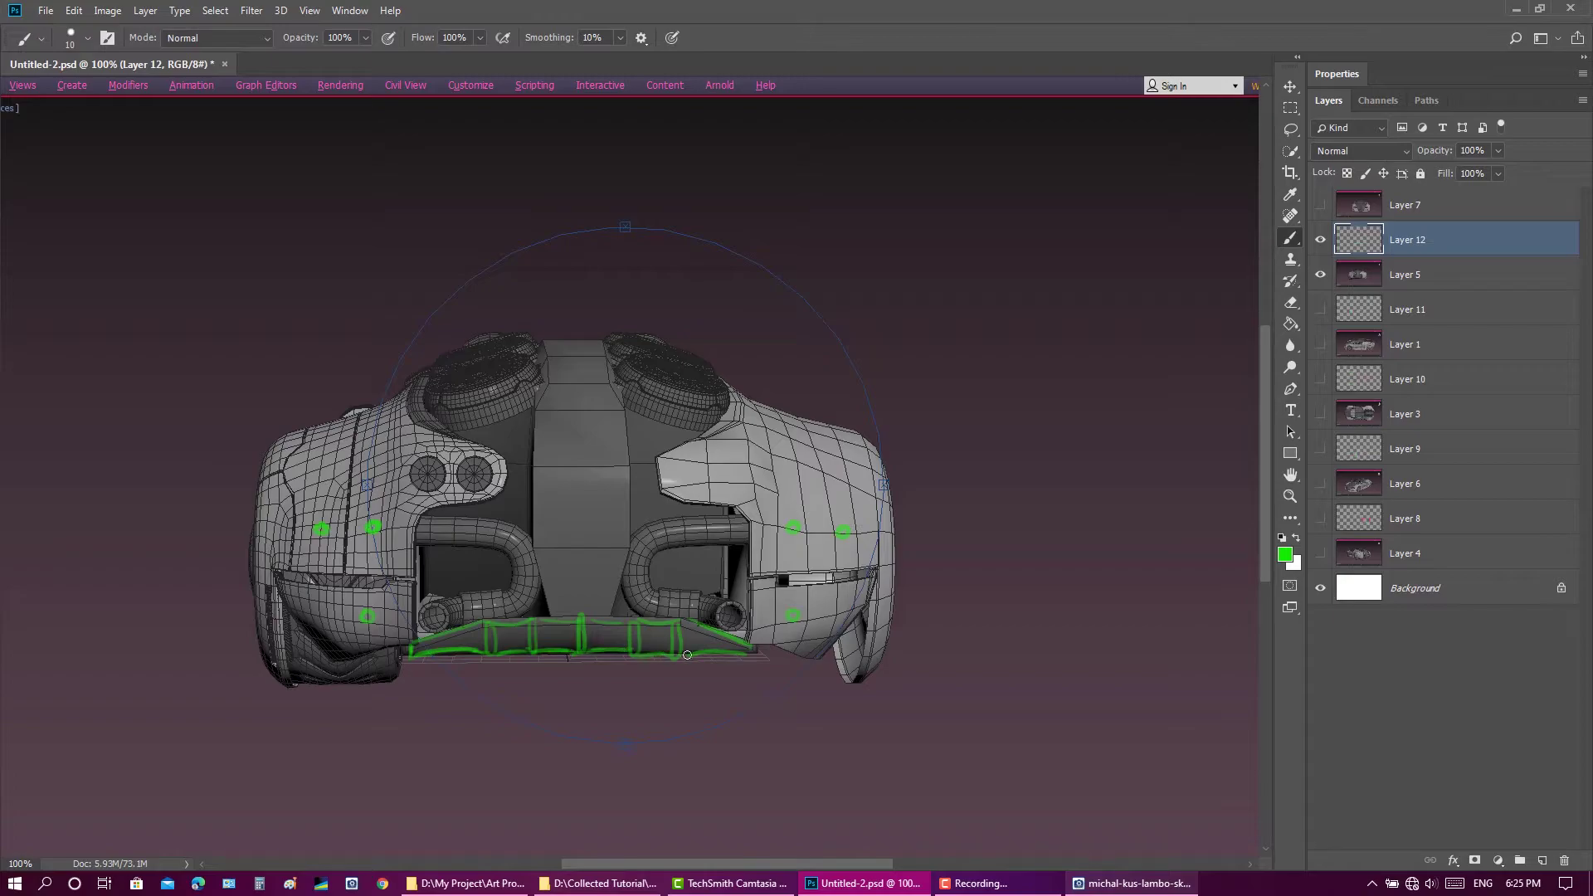
pyautogui.moveTo(687, 654); pyautogui.dragTo(755, 646)
pyautogui.moveTo(635, 619)
pyautogui.mouseDown()
pyautogui.moveTo(481, 622)
pyautogui.moveTo(491, 654)
pyautogui.mouseUp()
pyautogui.moveTo(539, 616)
pyautogui.mouseDown()
pyautogui.moveTo(540, 650)
pyautogui.moveTo(589, 651)
pyautogui.mouseUp()
pyautogui.moveTo(637, 626); pyautogui.dragTo(639, 658)
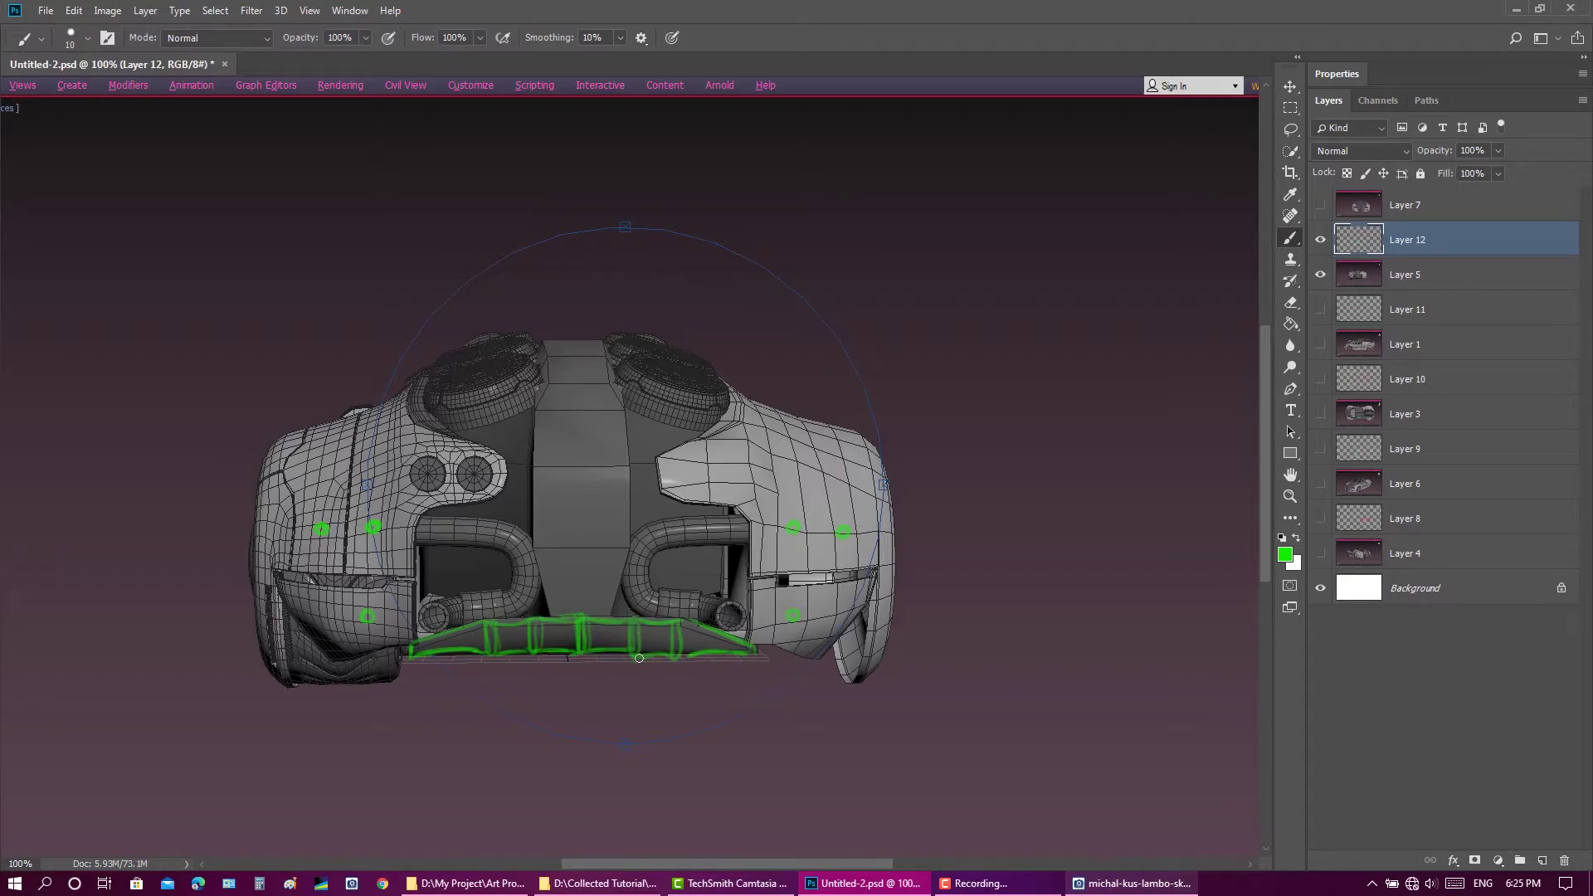
# Step: Paint green circles on the centre rear panel and right fender, then add Layer 13 over the front view
pyautogui.moveTo(565, 492); pyautogui.dragTo(569, 505)
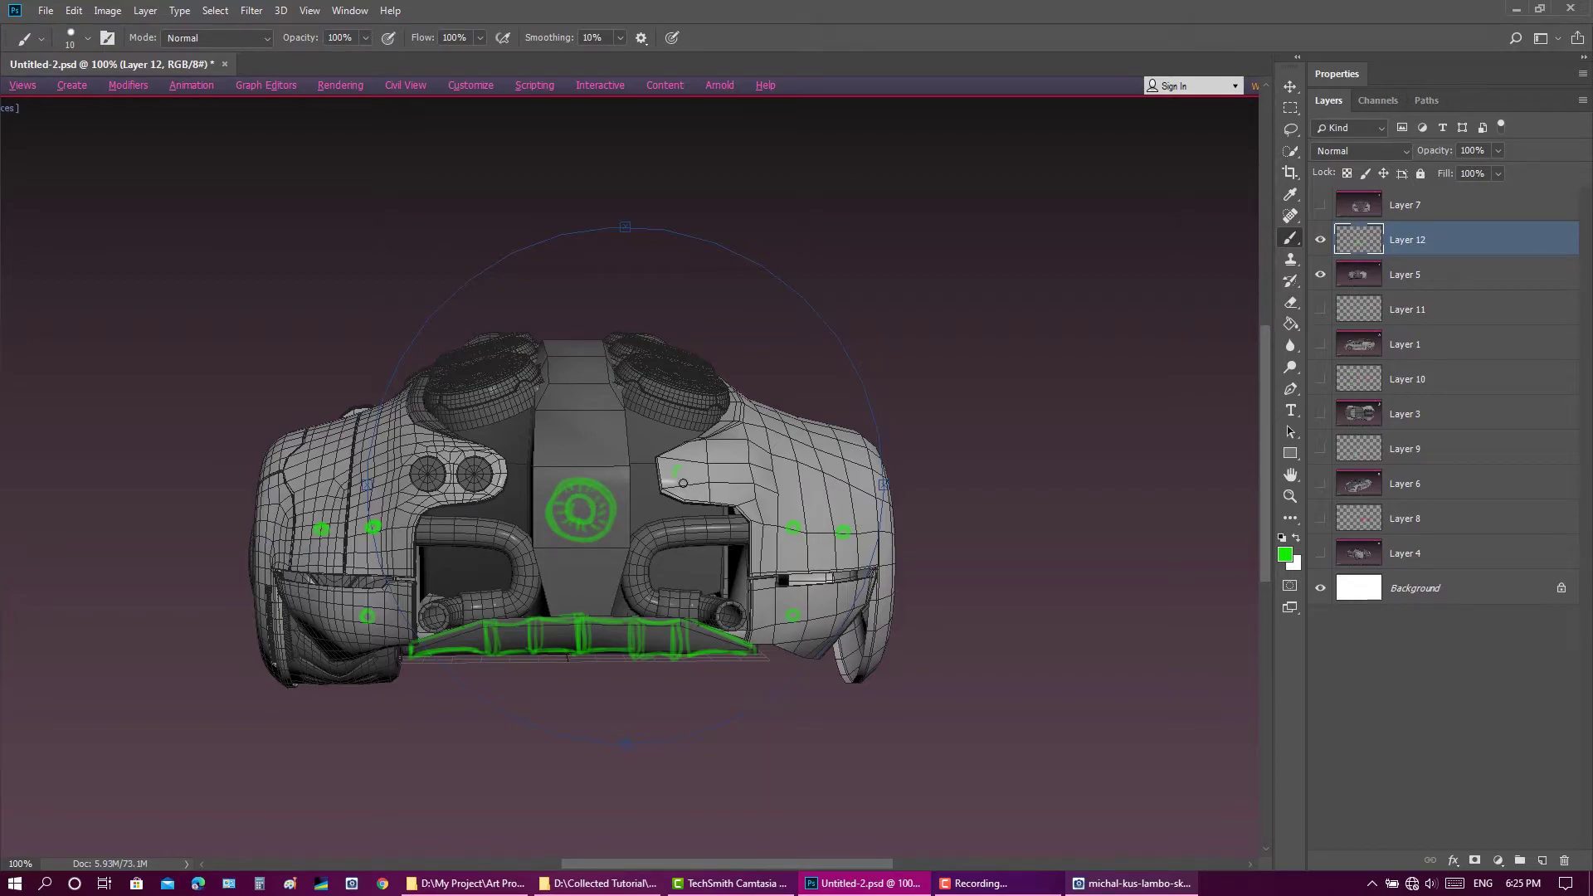
pyautogui.moveTo(683, 483); pyautogui.dragTo(679, 472)
pyautogui.moveTo(741, 466); pyautogui.dragTo(756, 483)
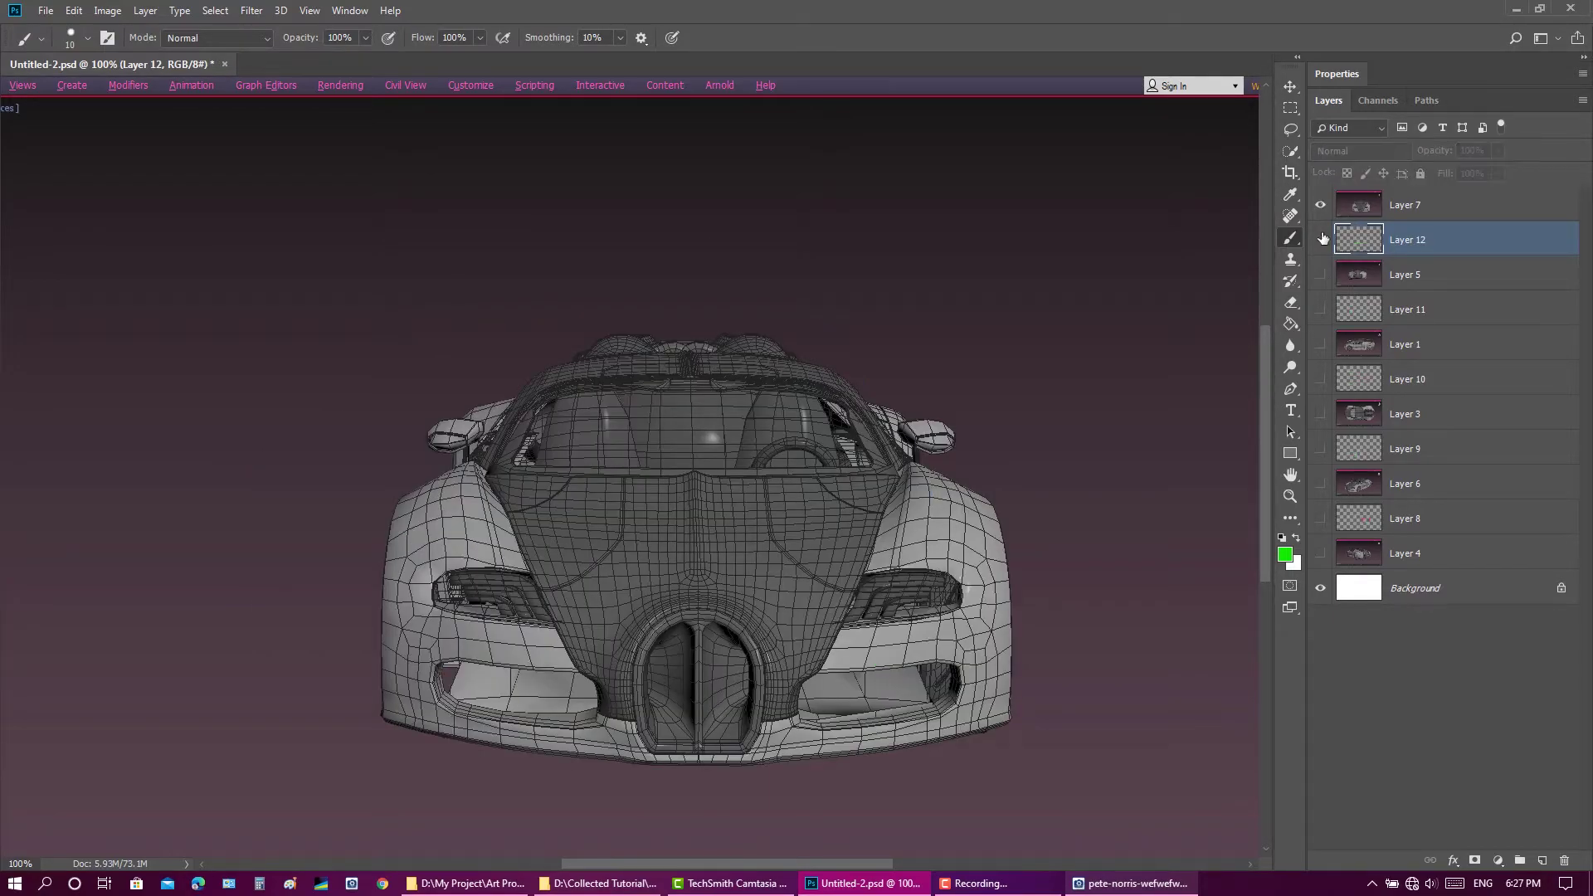
pyautogui.click(1543, 861)
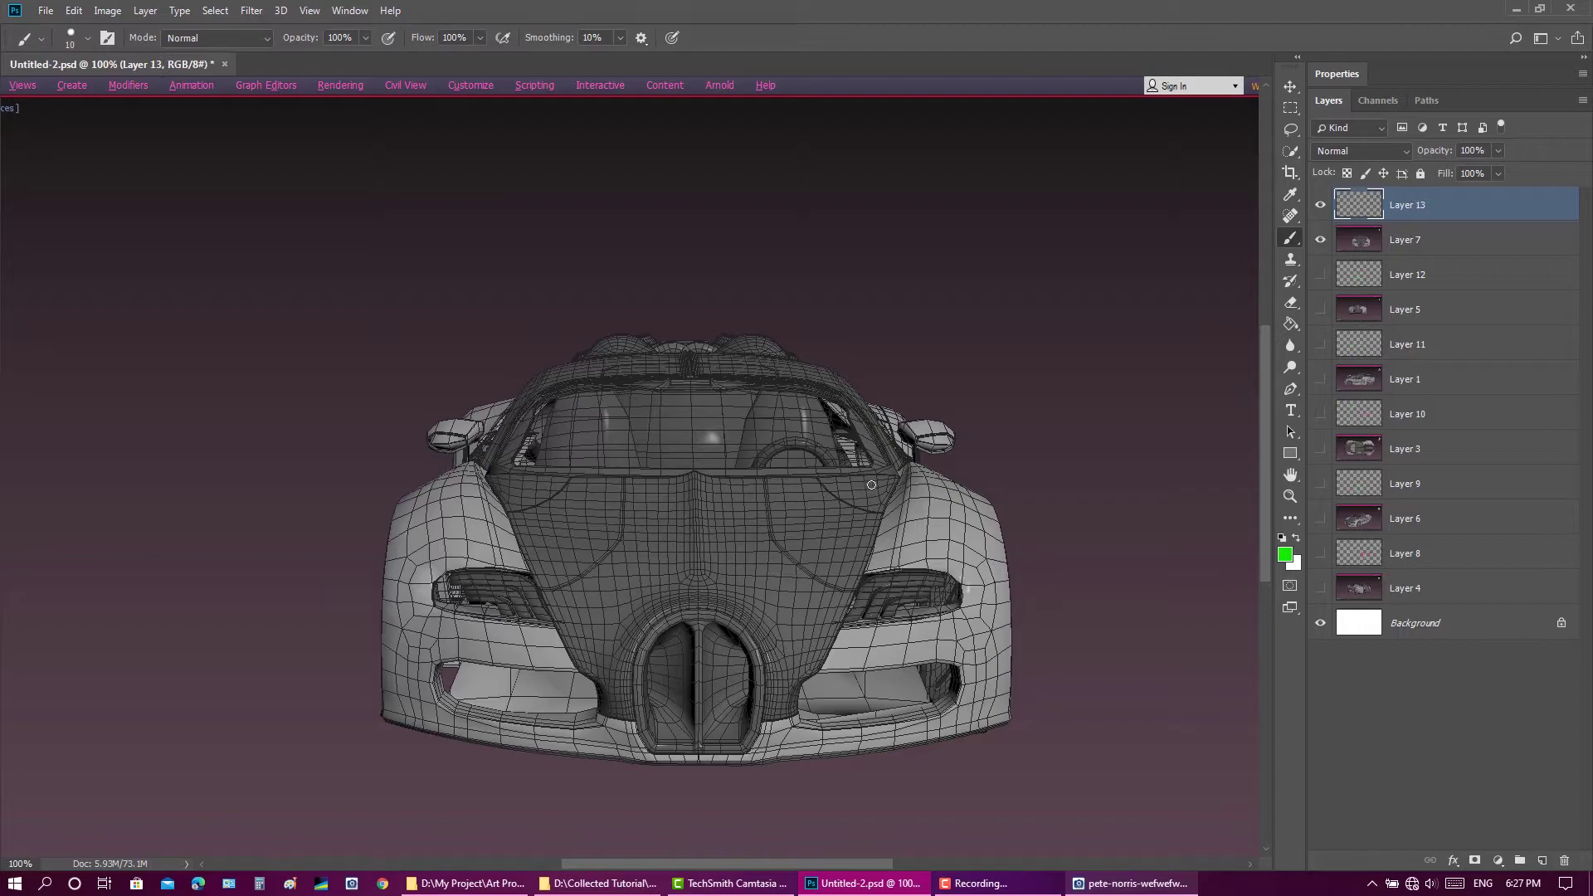
# Step: Circle spots on both hood sides, outline the lower air intakes, and paint the left mirror green
pyautogui.moveTo(869, 478); pyautogui.dragTo(876, 488)
pyautogui.moveTo(516, 481); pyautogui.dragTo(535, 474)
pyautogui.moveTo(940, 663); pyautogui.dragTo(798, 711)
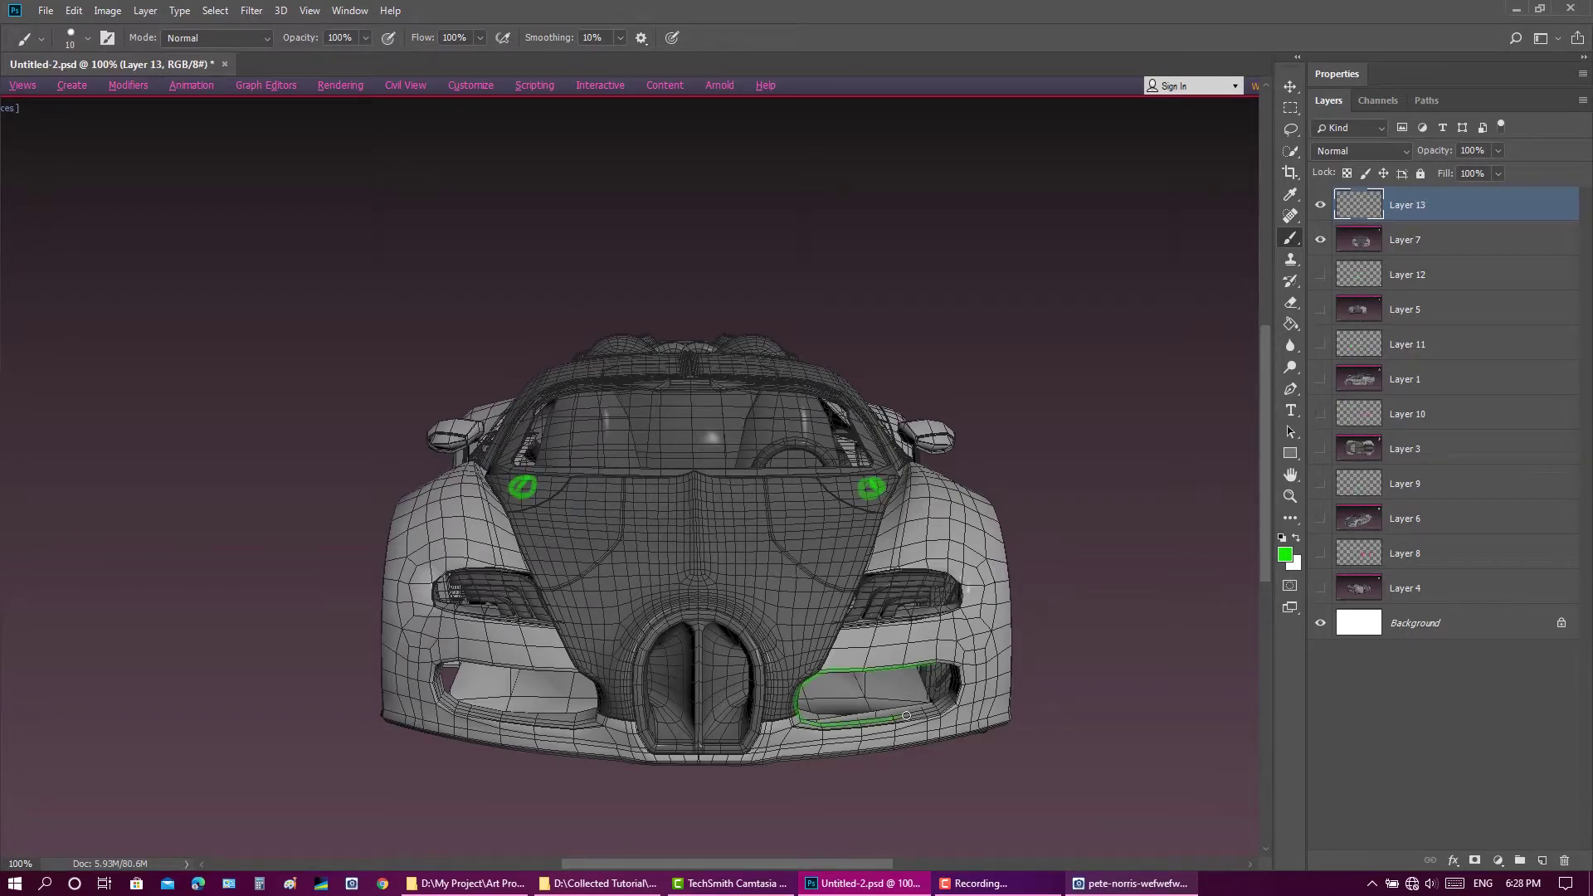
pyautogui.moveTo(570, 670); pyautogui.dragTo(433, 673)
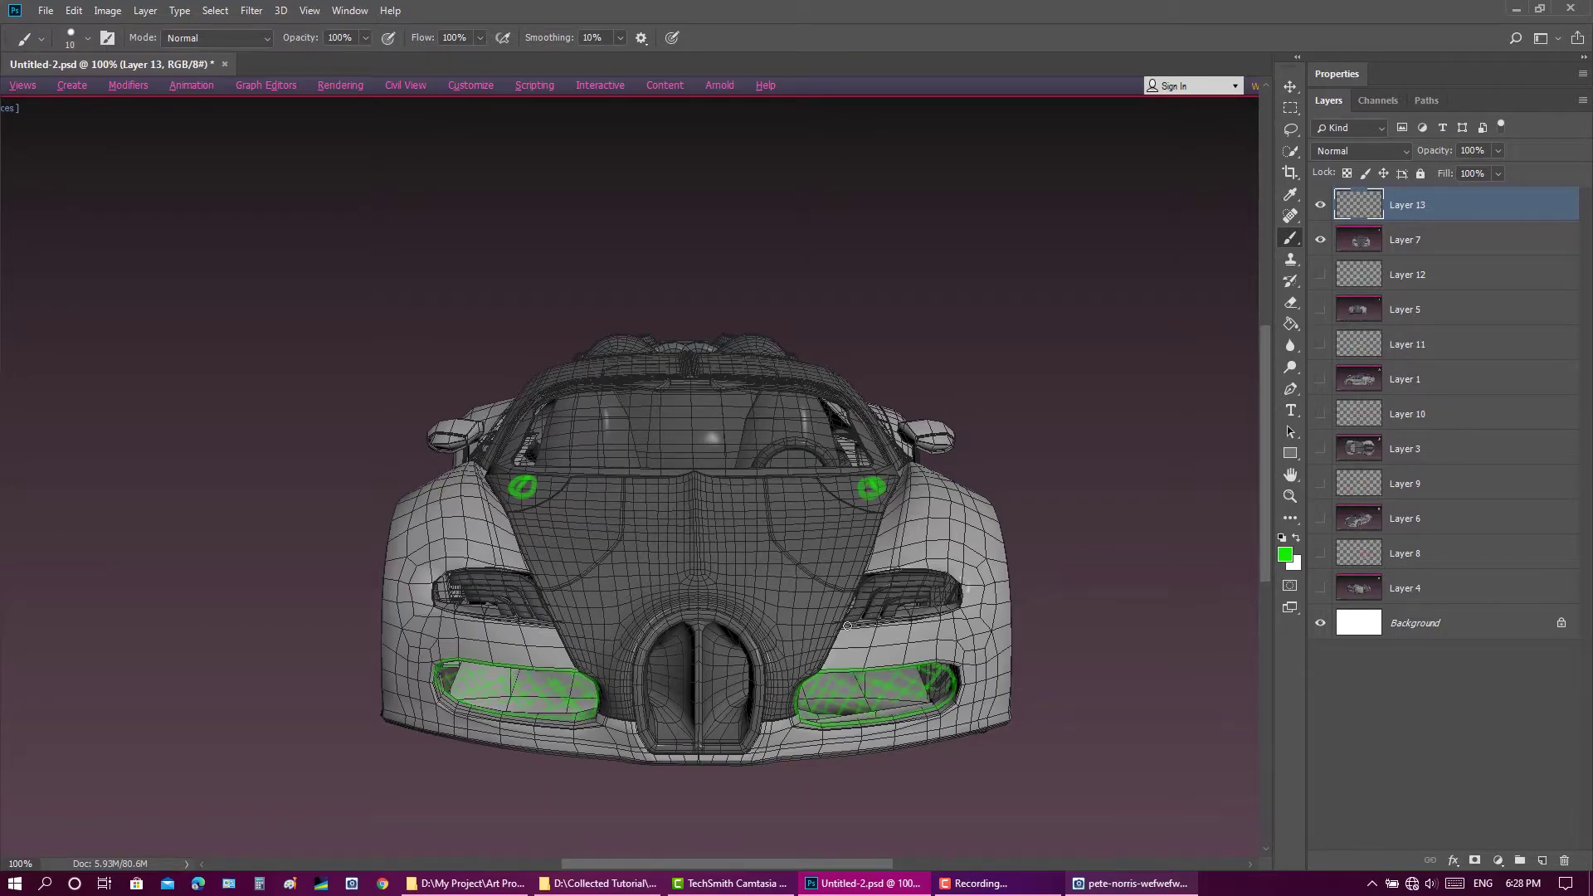
pyautogui.moveTo(457, 440); pyautogui.dragTo(433, 441)
# Step: Check other views for reference, then paint green strokes below the right mirror and down the left fender
pyautogui.click(1320, 379)
pyautogui.click(1322, 518)
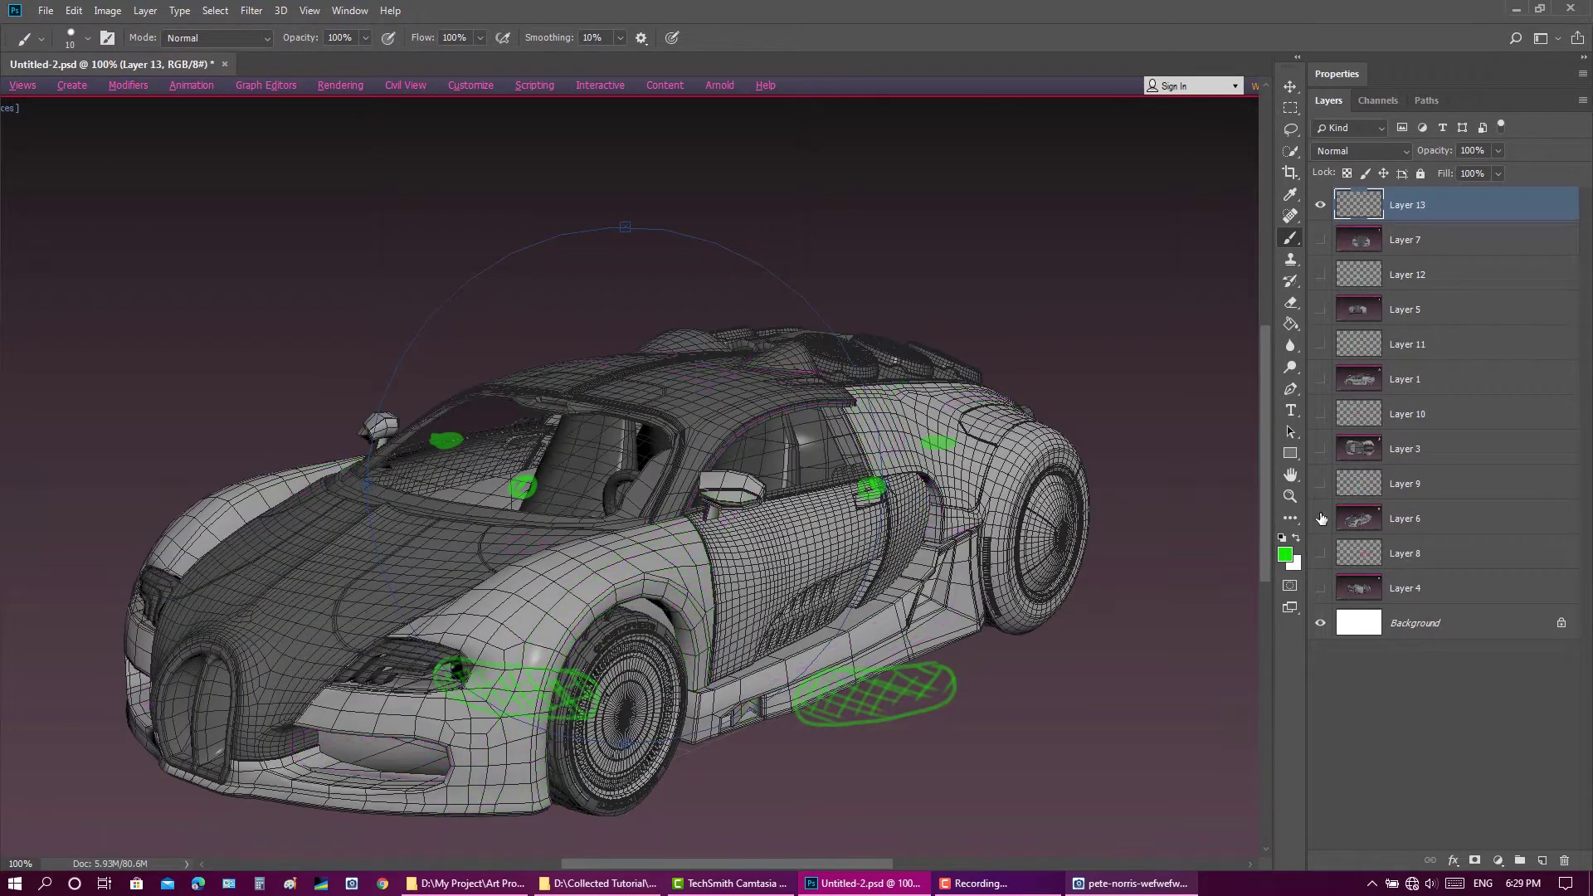
pyautogui.hotkey('ctrl', 'z')
pyautogui.moveTo(934, 470); pyautogui.dragTo(960, 496)
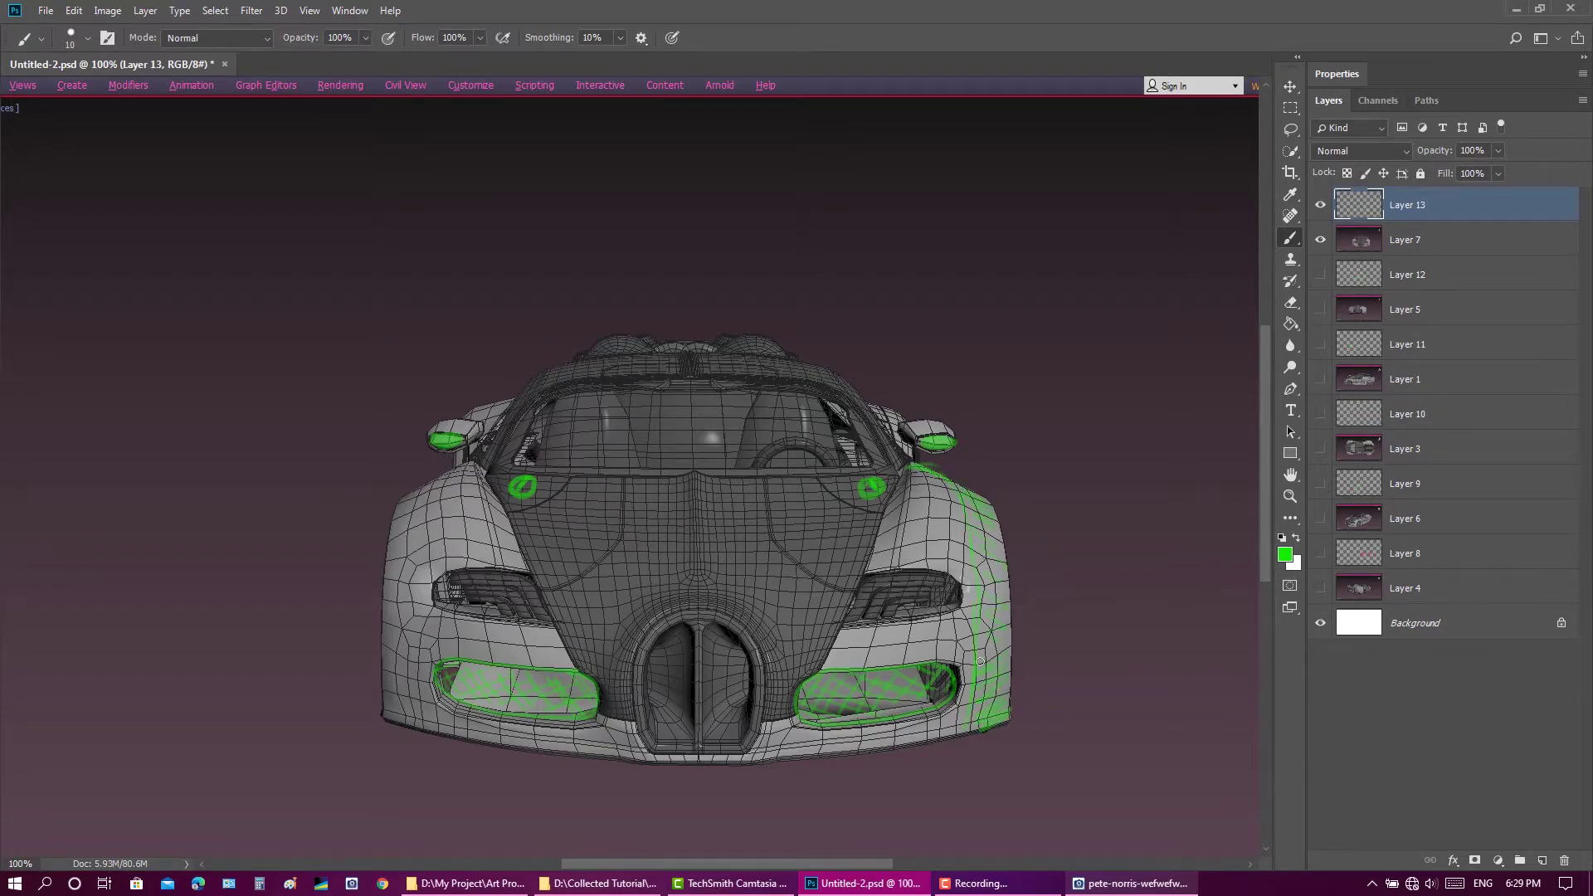
pyautogui.moveTo(466, 467); pyautogui.dragTo(430, 518)
pyautogui.moveTo(462, 467)
pyautogui.mouseDown()
pyautogui.moveTo(406, 495)
pyautogui.moveTo(394, 585)
pyautogui.moveTo(430, 722)
pyautogui.mouseUp()
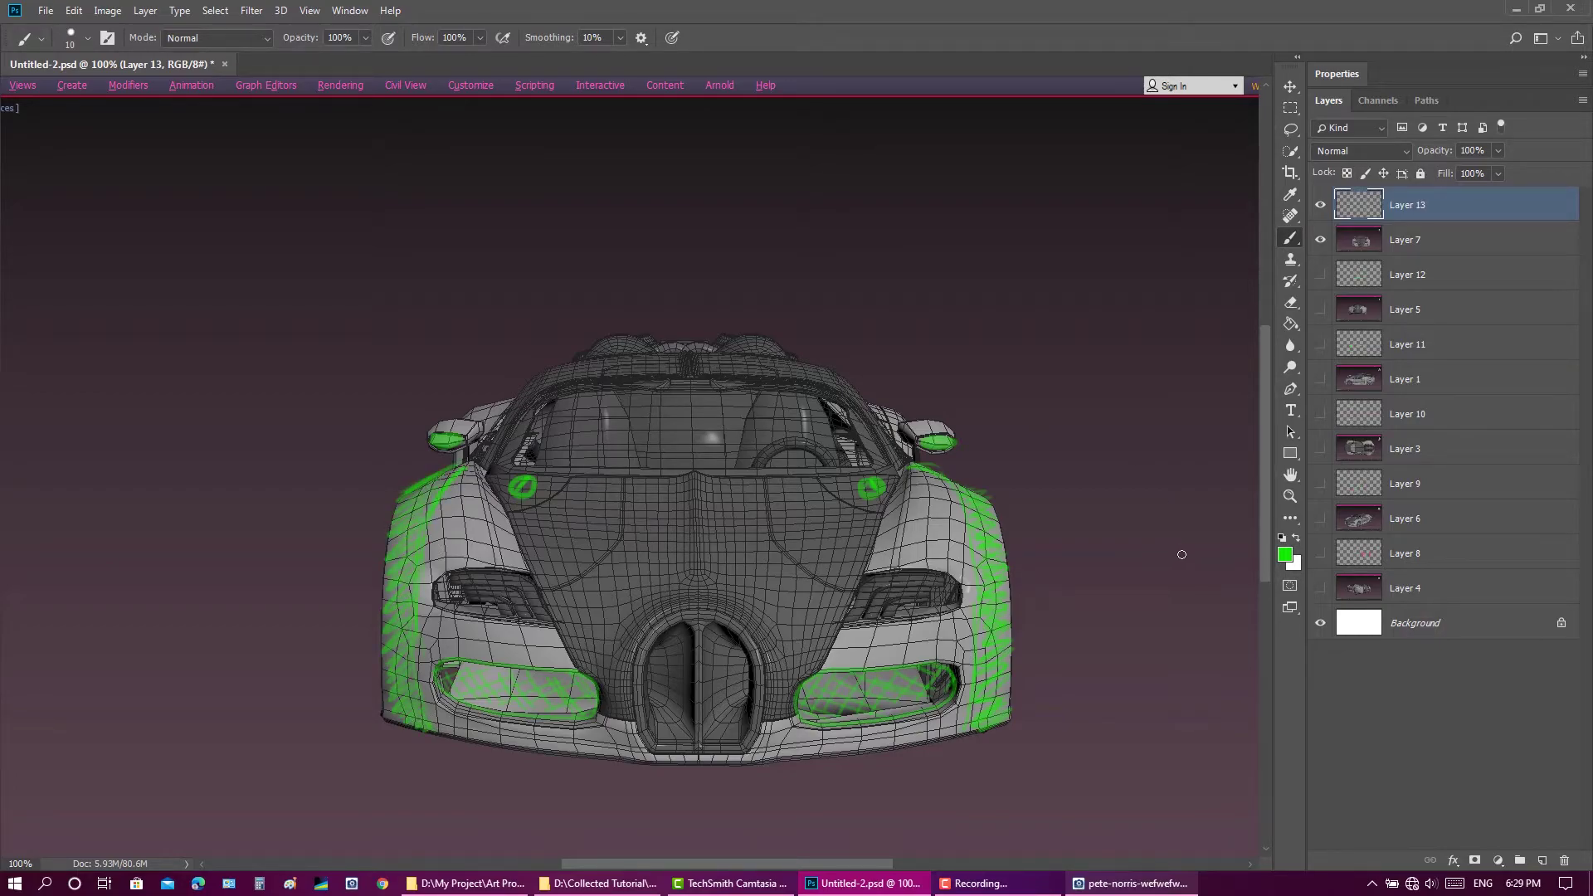
# Step: Dot both headlights with green marks
pyautogui.moveTo(856, 618); pyautogui.dragTo(862, 612)
pyautogui.click(896, 580)
pyautogui.click(913, 579)
pyautogui.click(876, 610)
pyautogui.click(921, 590)
pyautogui.click(535, 602)
pyautogui.click(510, 580)
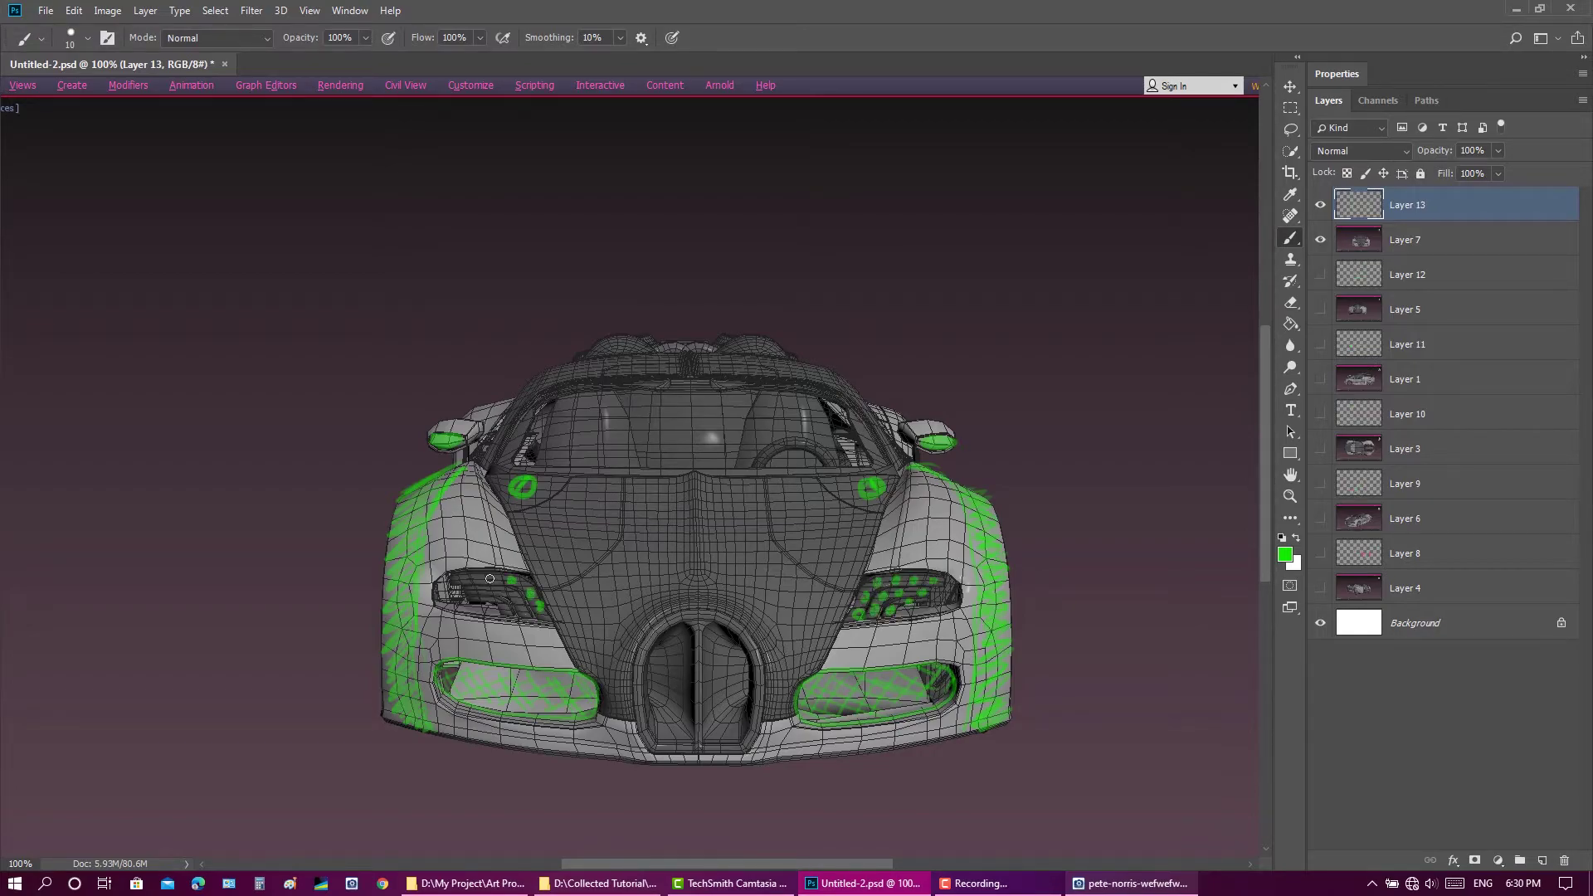
pyautogui.click(521, 604)
pyautogui.click(494, 593)
# Step: Hide Layers 13 and 7, show the top-view Layers 3 and 10, and make Layer 10 active
pyautogui.click(1319, 205)
pyautogui.click(1320, 239)
pyautogui.click(1319, 414)
pyautogui.click(1320, 449)
pyautogui.click(1363, 415)
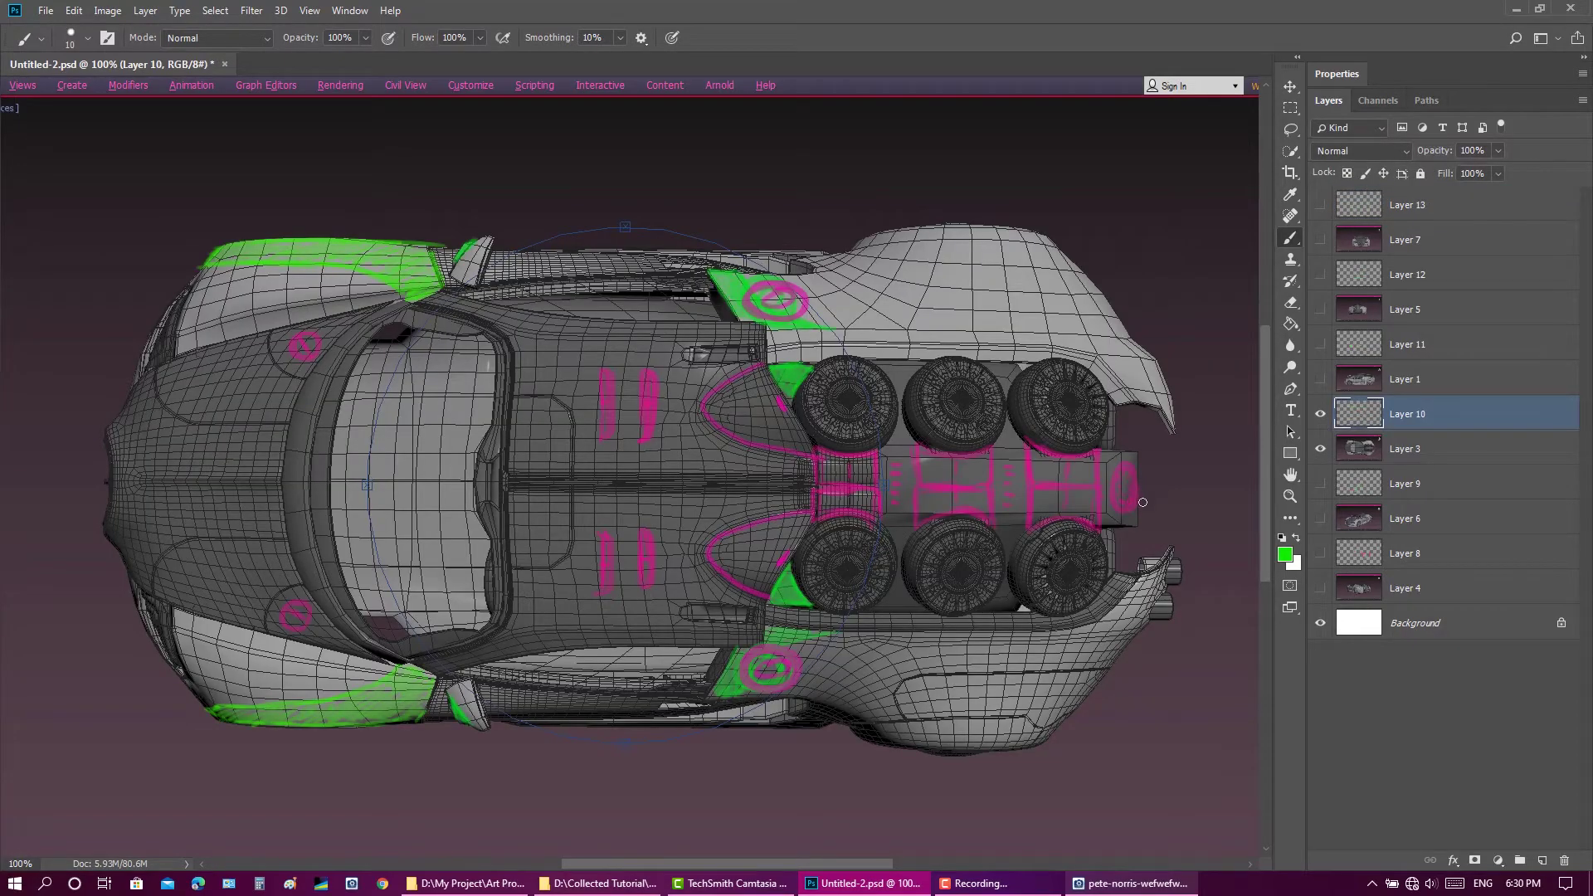
# Step: Set the foreground colour to magenta ff0adf and save the document
pyautogui.click(1284, 554)
pyautogui.moveTo(805, 344); pyautogui.dragTo(812, 237)
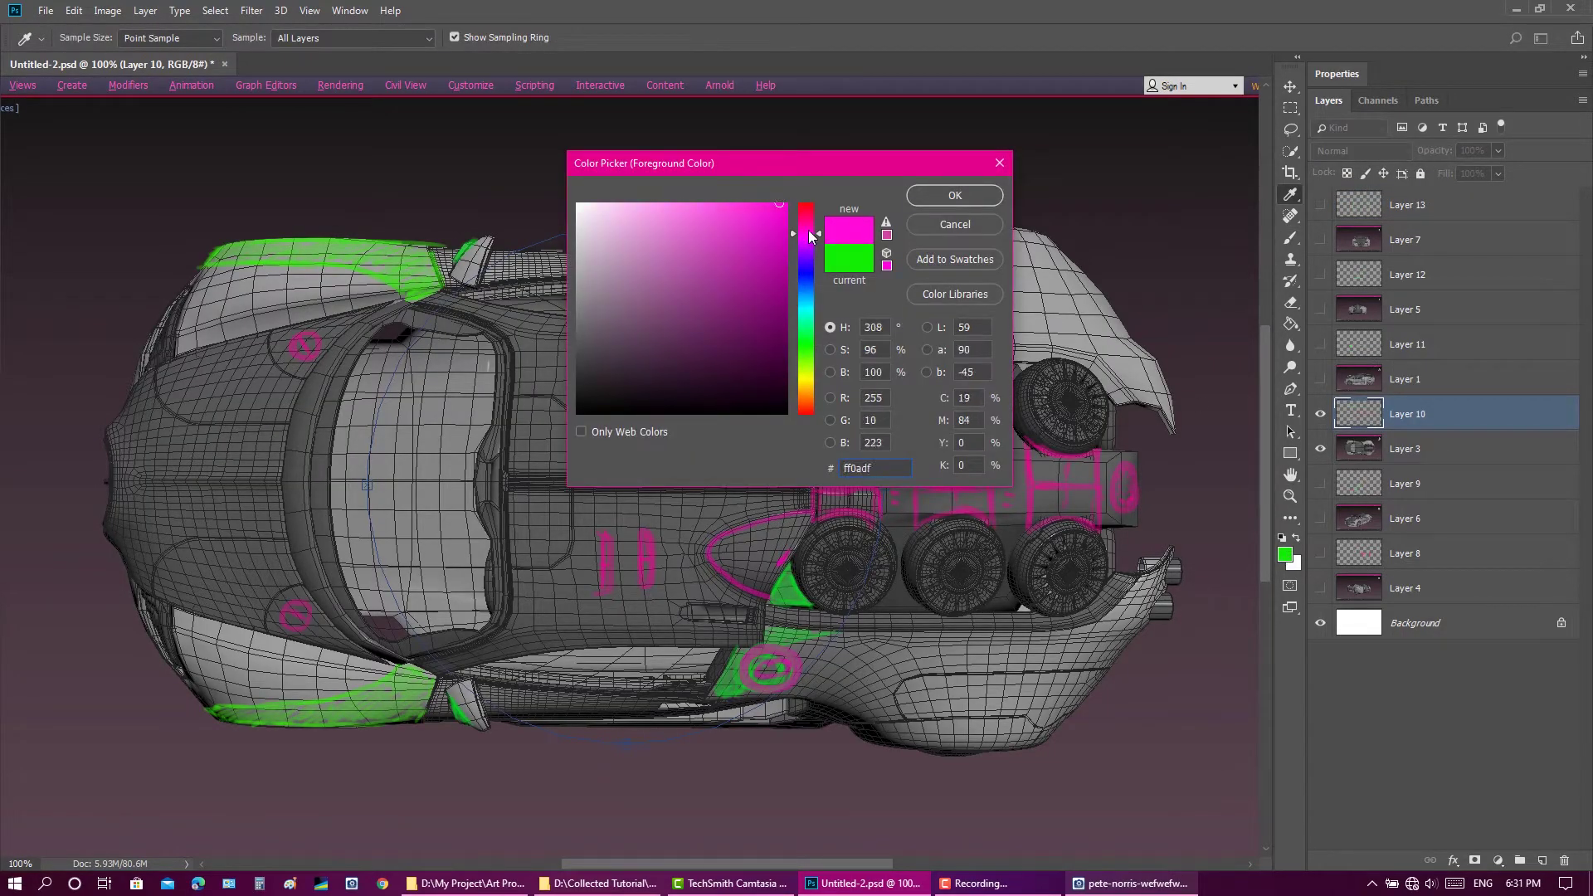
pyautogui.click(954, 195)
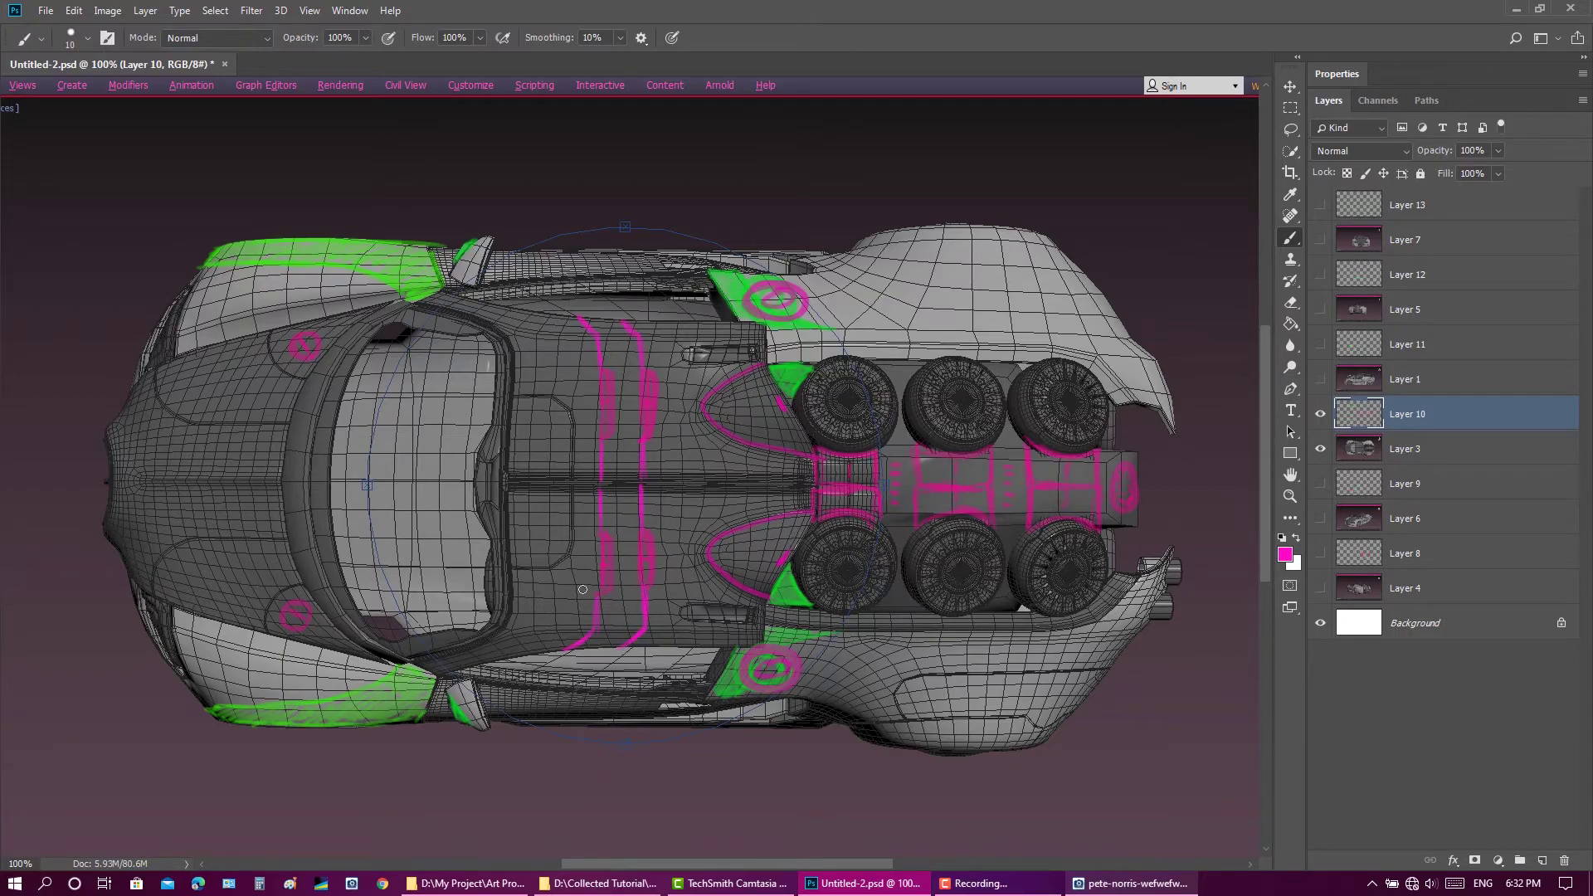
pyautogui.click(46, 10)
pyautogui.click(67, 189)
# Step: Fit the image to screen and turn the rear-view and side-view layers back on
pyautogui.doubleClick(1291, 474)
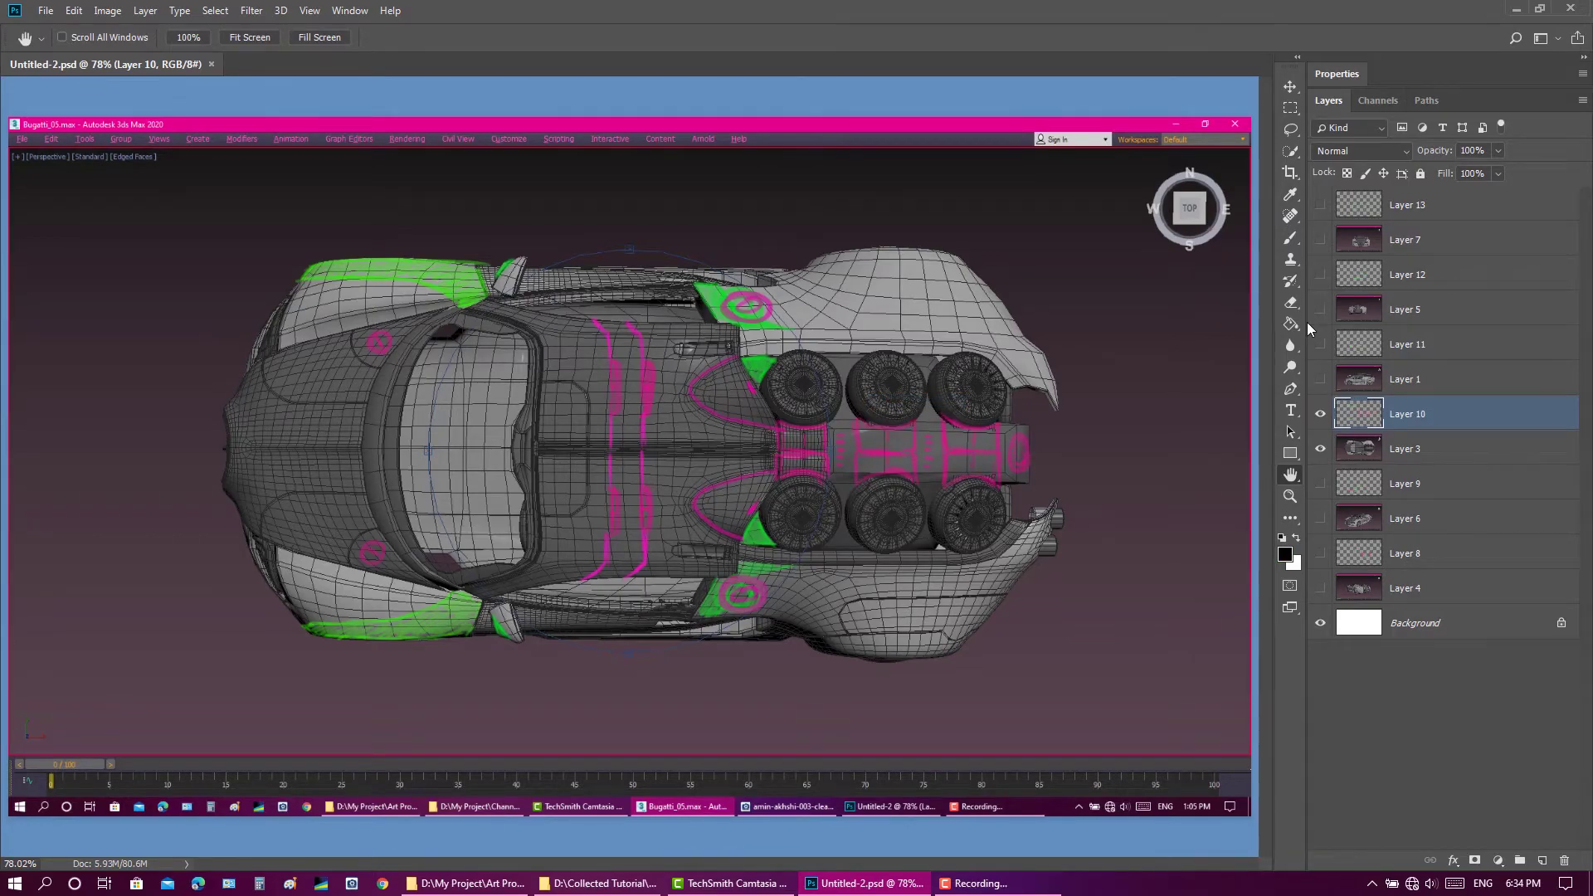
pyautogui.click(1350, 591)
pyautogui.click(1320, 553)
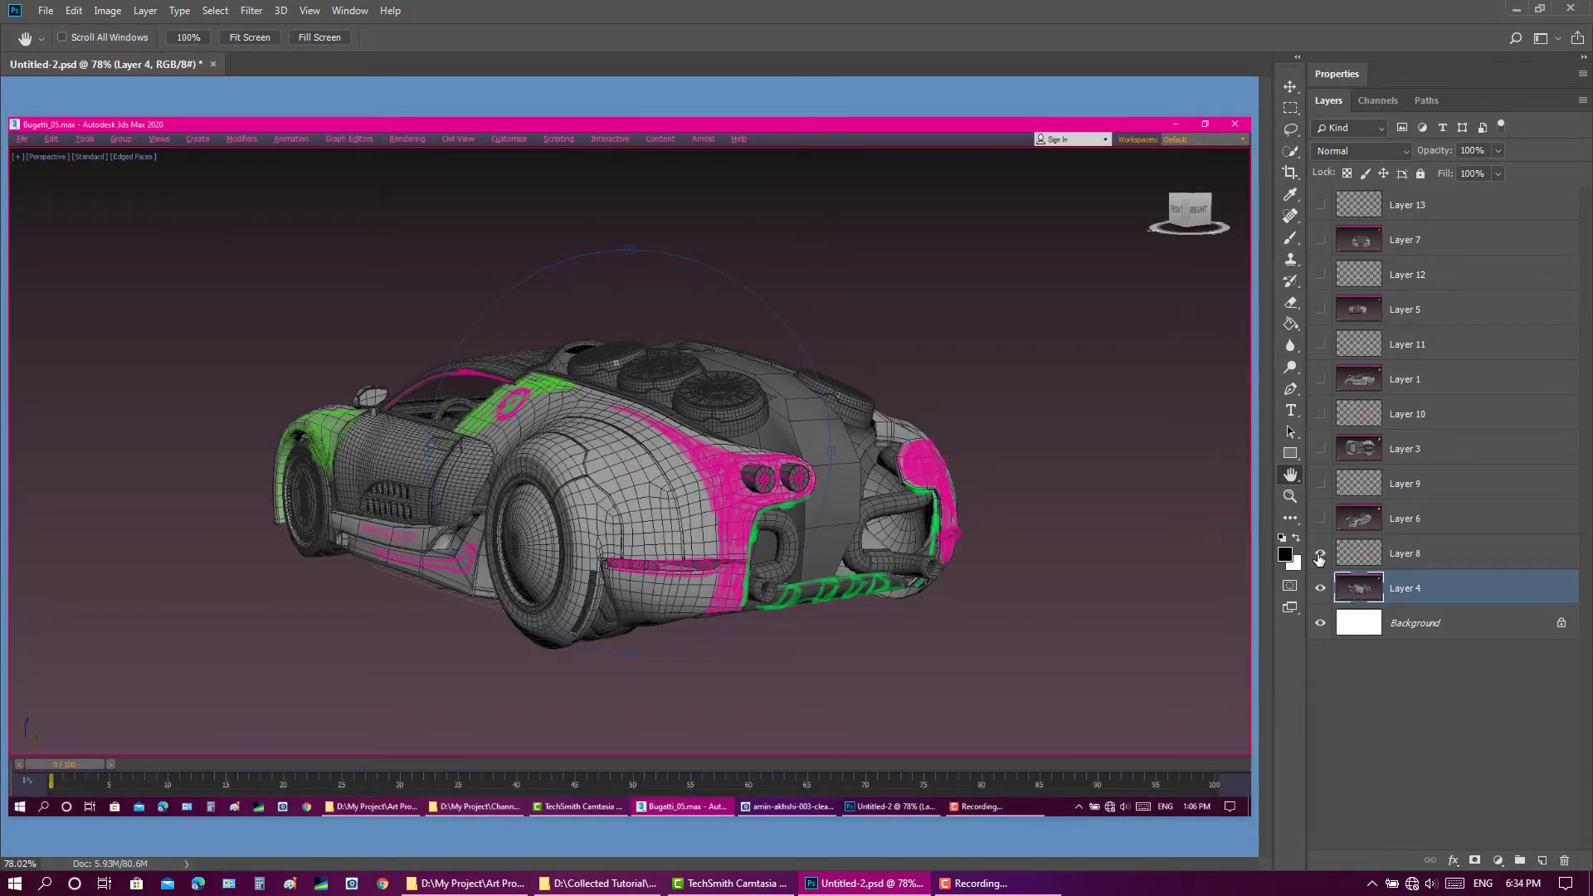
pyautogui.moveTo(1320, 558); pyautogui.dragTo(1324, 347)
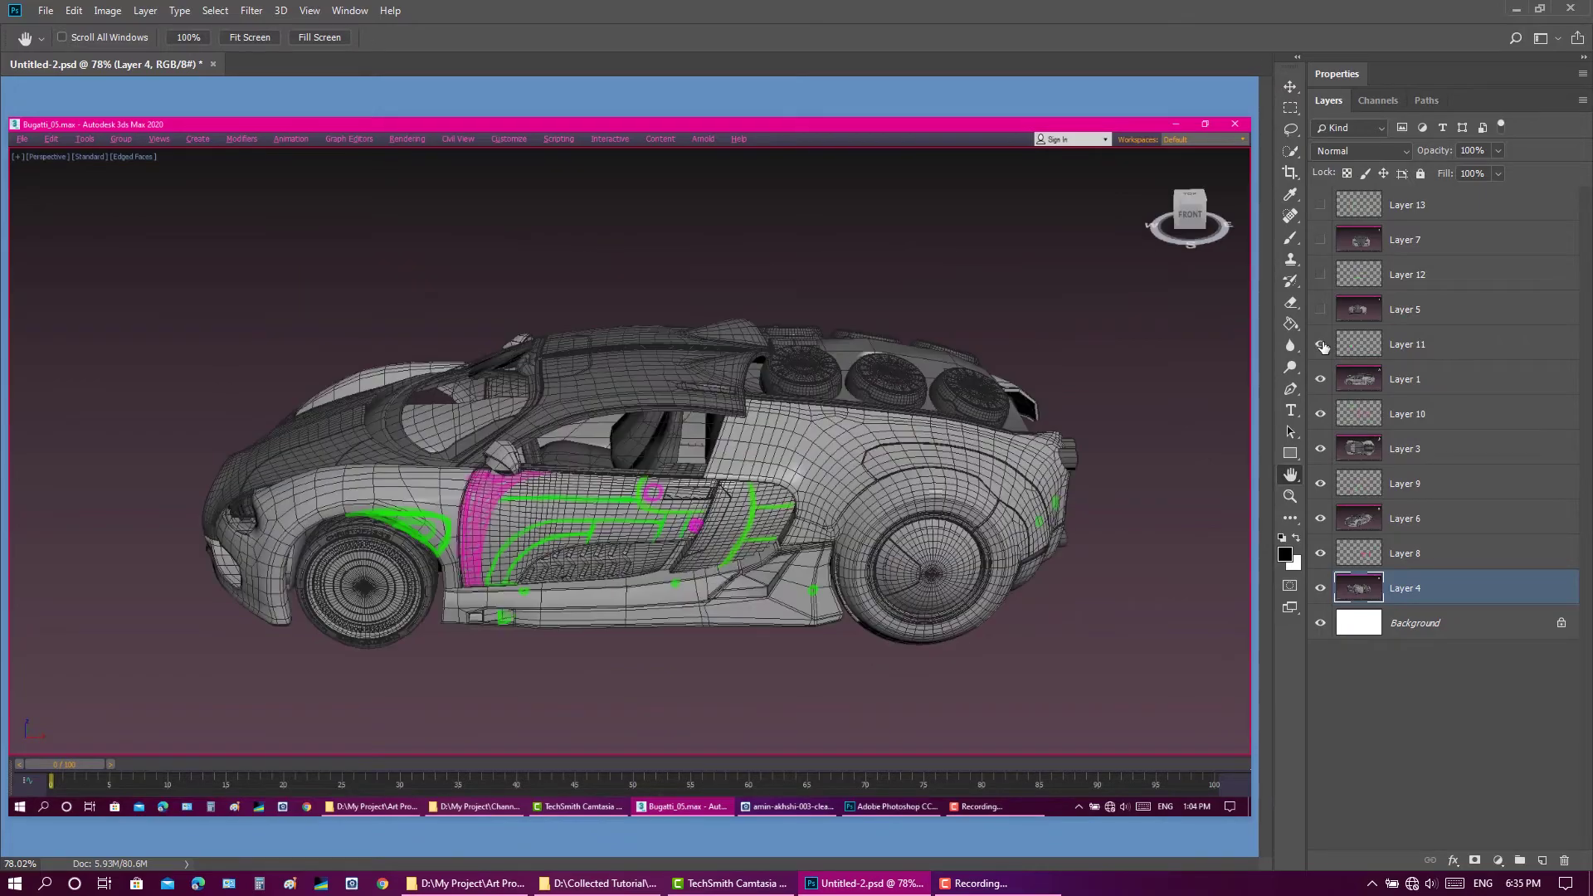